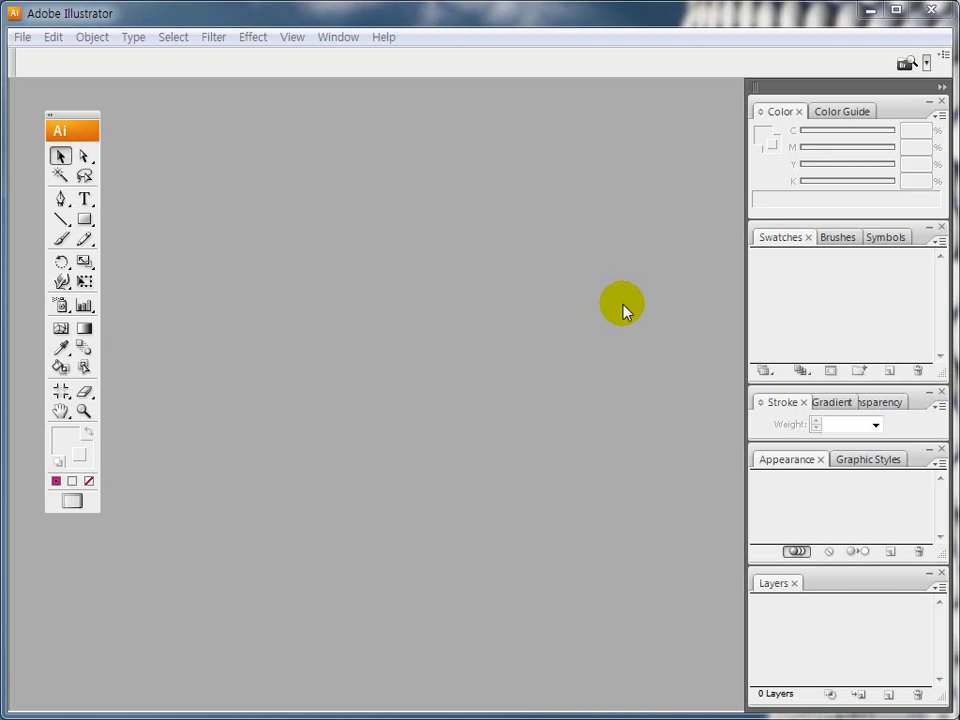
pyautogui.click(92, 37)
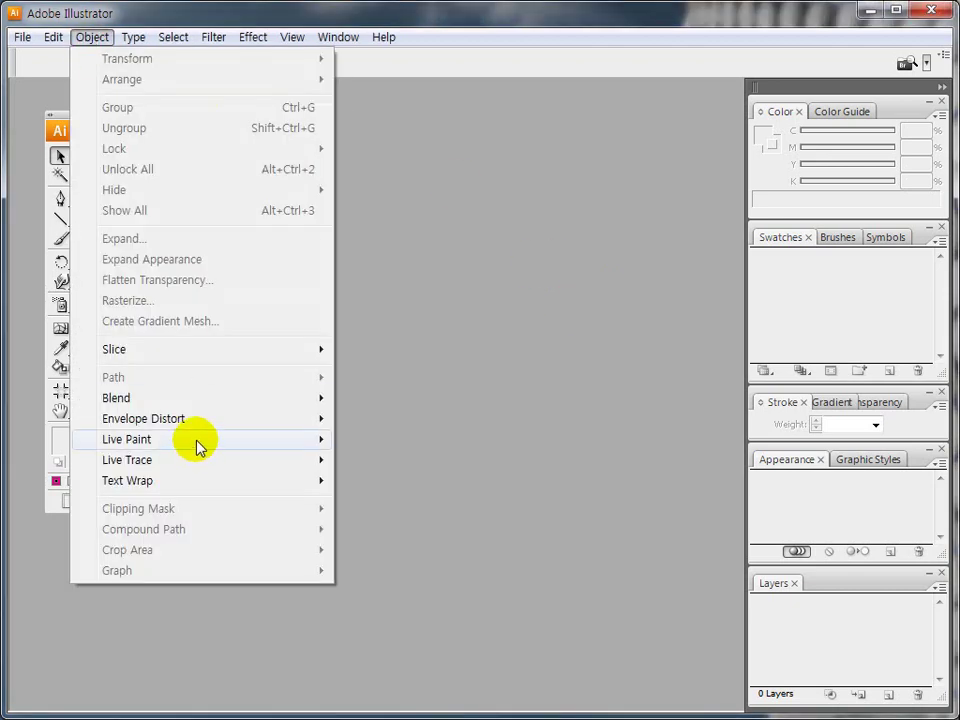
pyautogui.moveTo(276, 421)
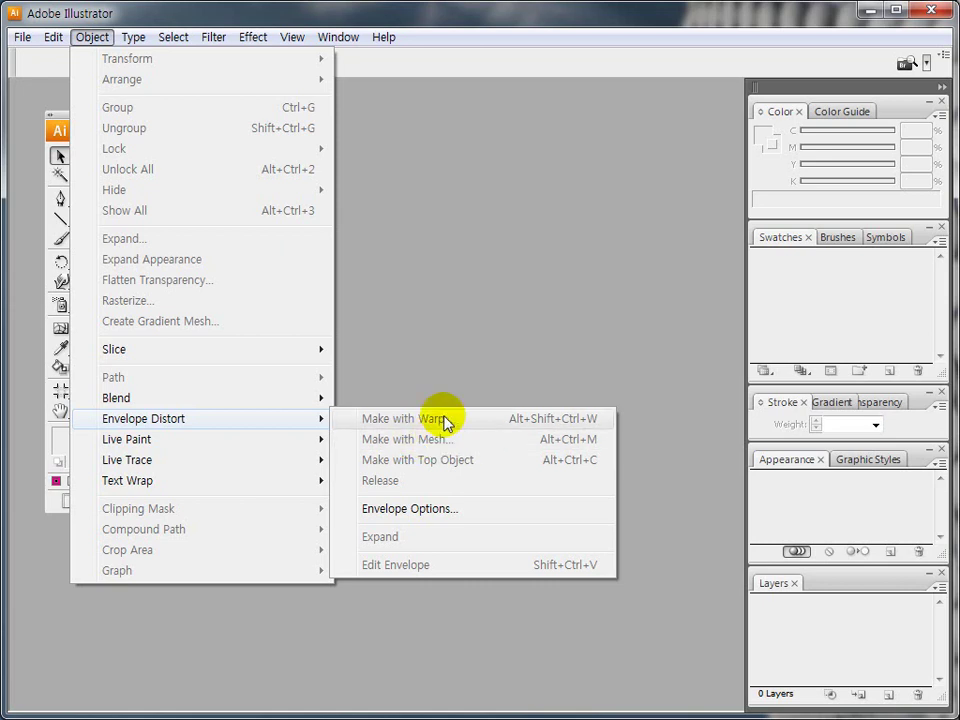
pyautogui.click(390, 15)
# - Create a new portrait A4 document in CMYK colour mode with 300 ppi raster effects
pyautogui.click(22, 37)
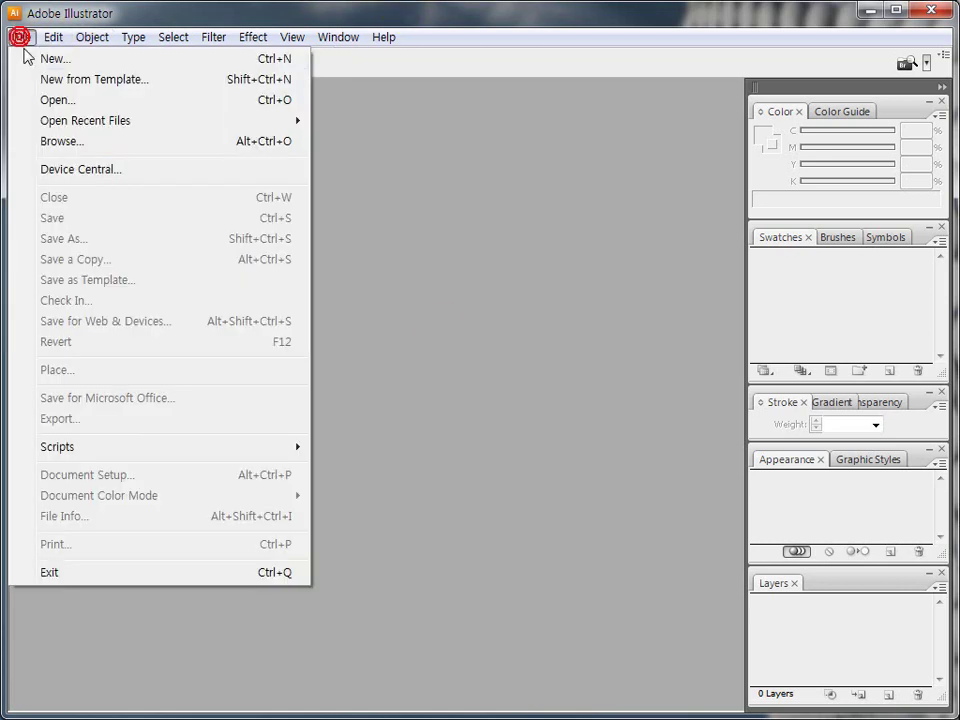
pyautogui.click(32, 58)
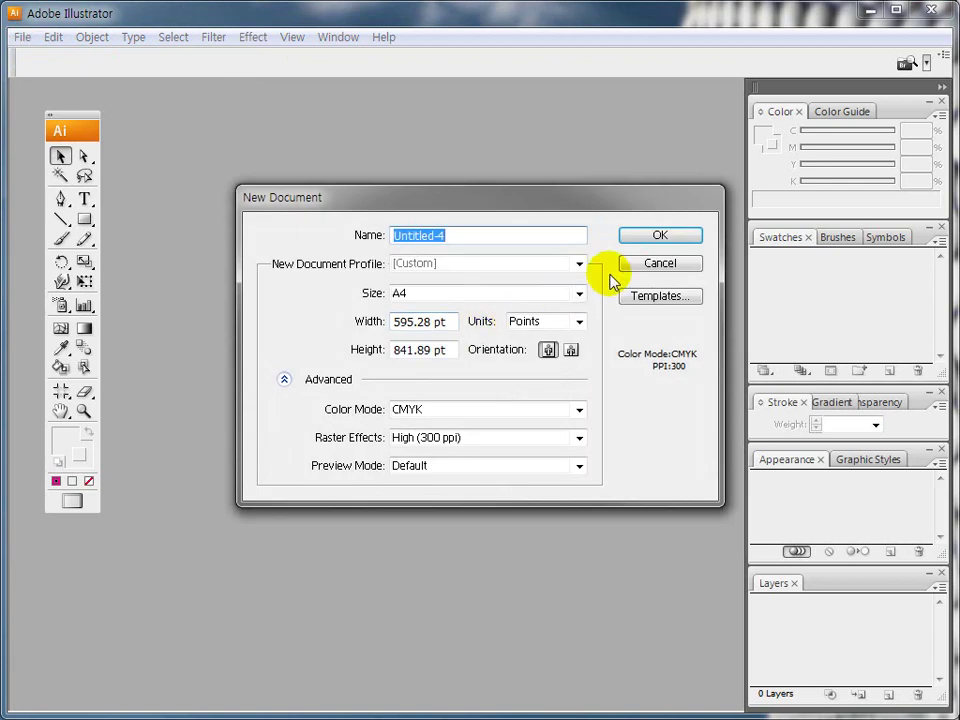
pyautogui.click(662, 236)
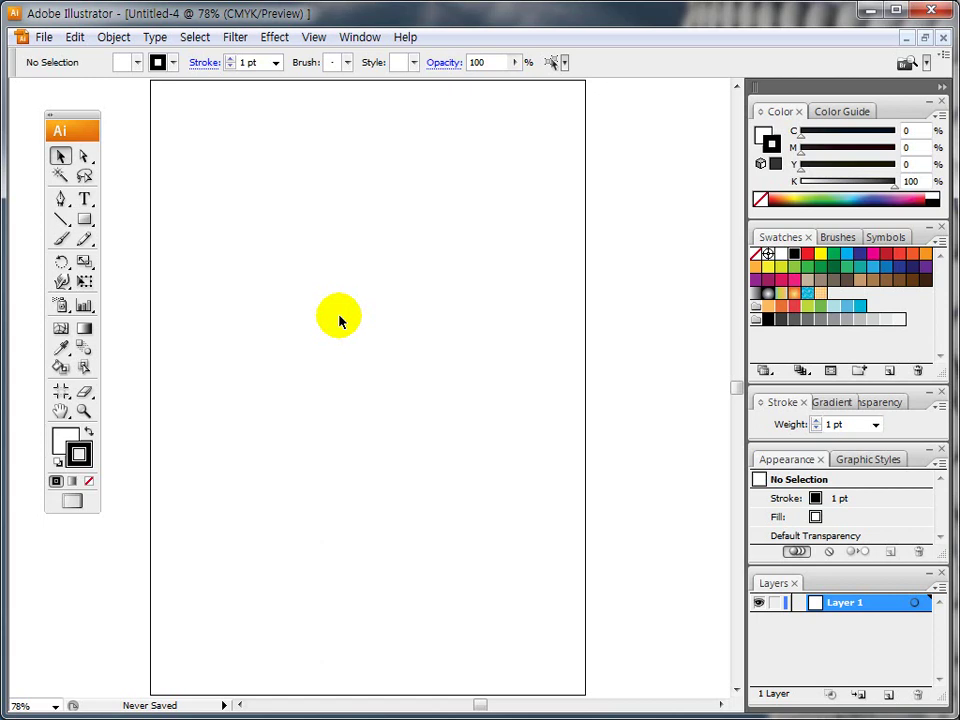
# - Make the fill colour the active one instead of the stroke colour
pyautogui.click(64, 440)
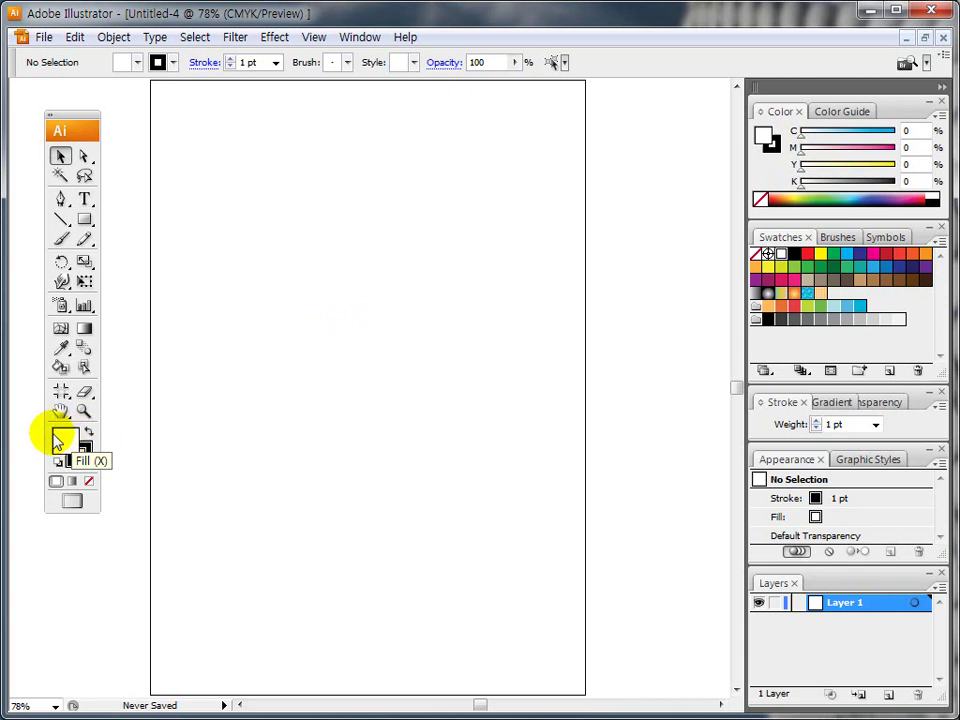
pyautogui.moveTo(43, 418)
pyautogui.mouseDown()
pyautogui.moveTo(43, 466)
pyautogui.moveTo(92, 471)
pyautogui.moveTo(80, 424)
pyautogui.mouseUp()
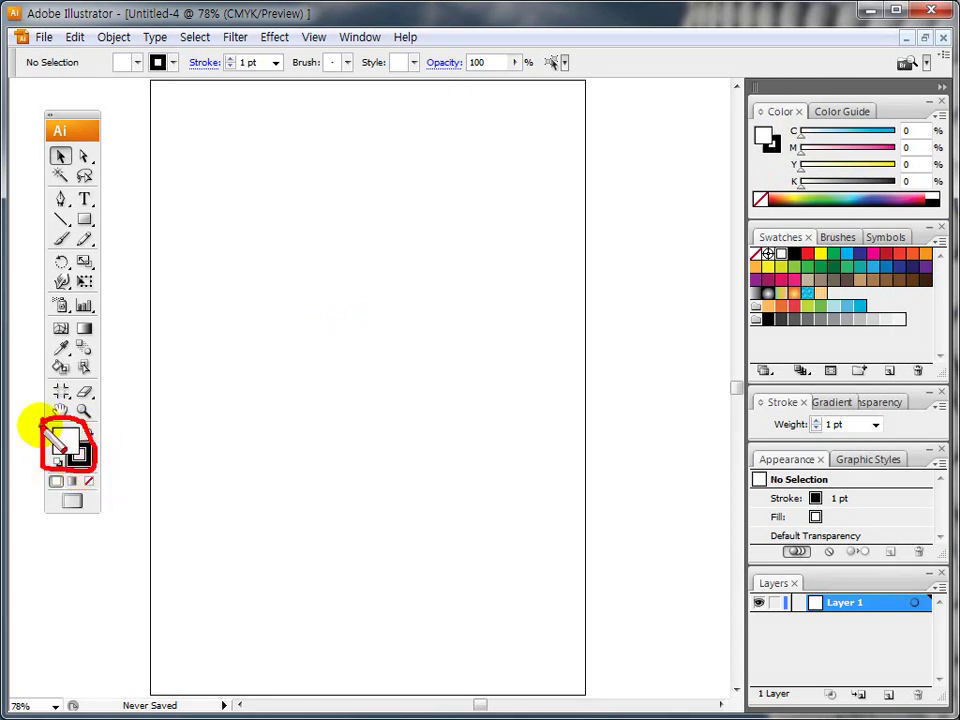
pyautogui.press('Escape')
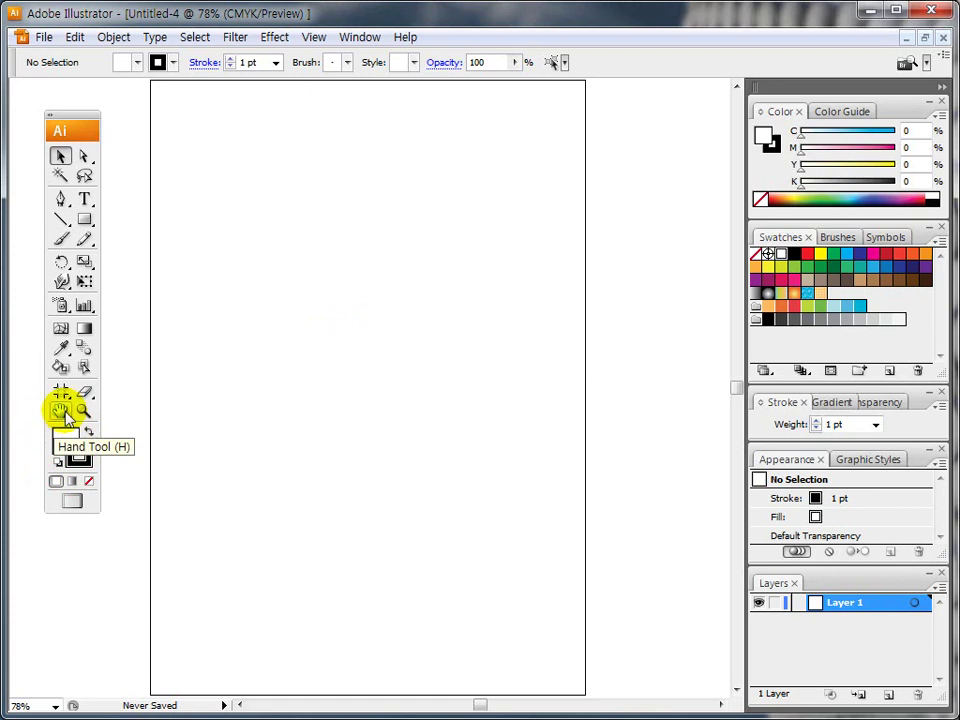
# - Draw a wide, flat ellipse with the Ellipse tool in the upper part of the artboard
pyautogui.click(84, 220)
pyautogui.moveTo(86, 226); pyautogui.dragTo(138, 268)
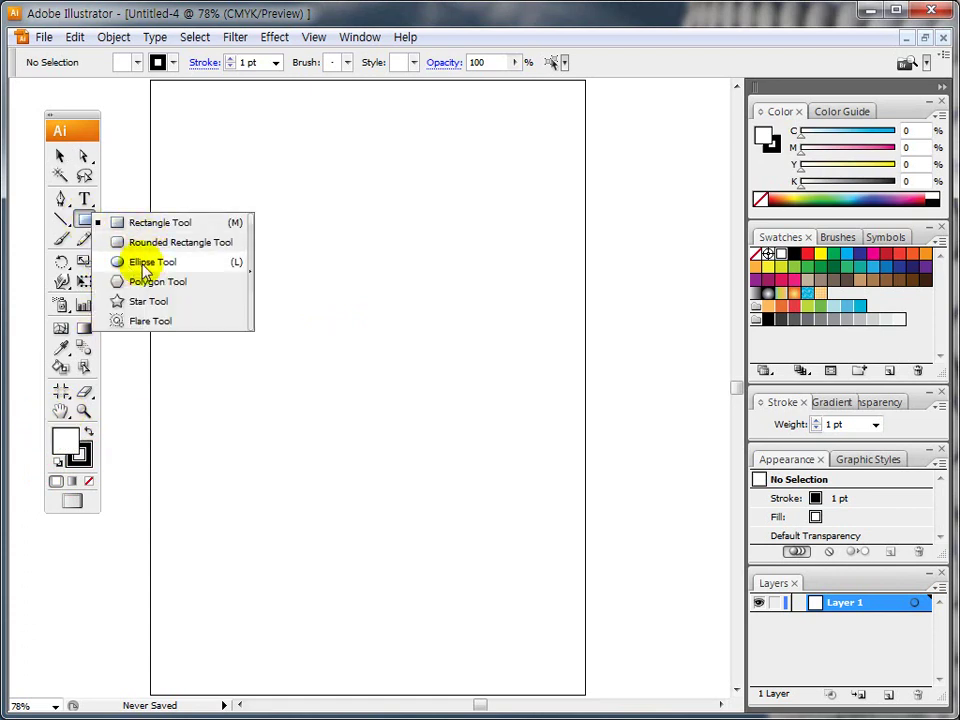
pyautogui.moveTo(146, 270); pyautogui.dragTo(146, 270)
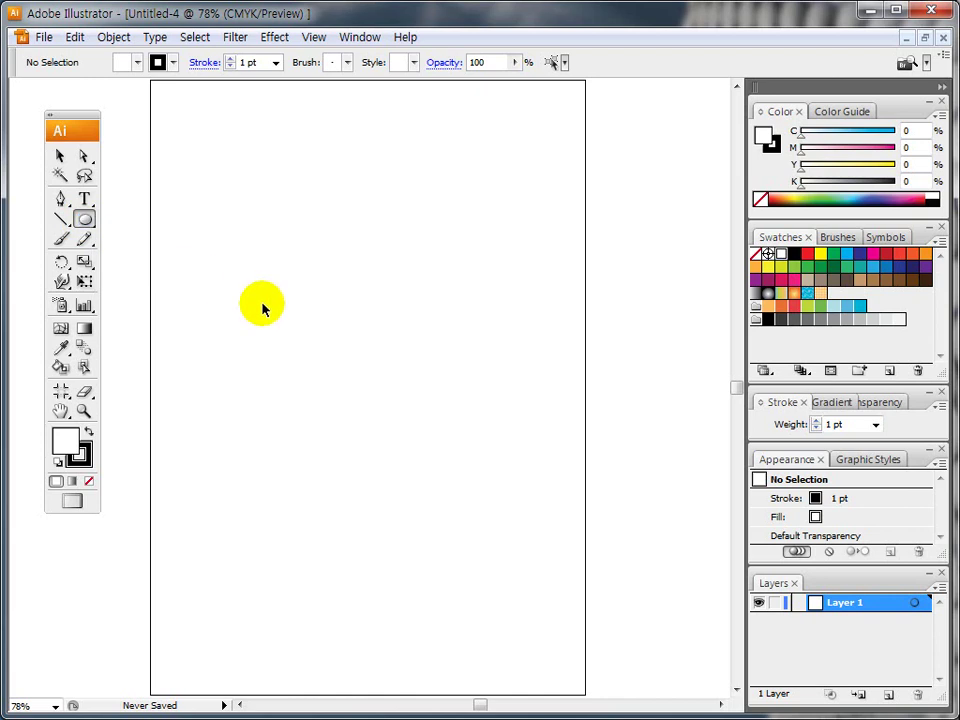
pyautogui.click(235, 243)
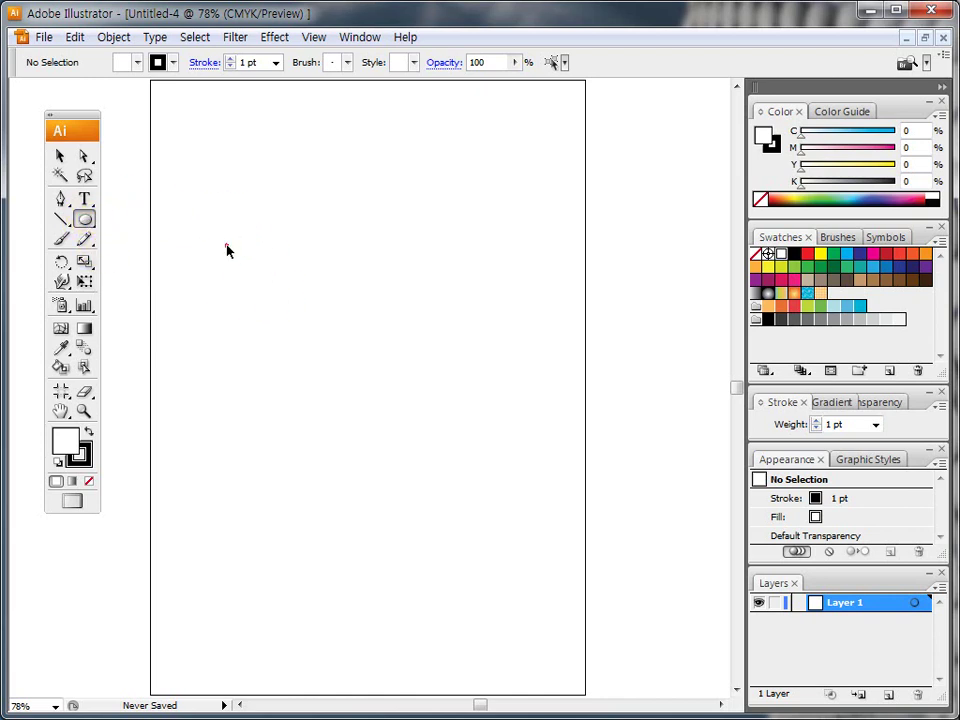
pyautogui.rightClick(230, 245)
pyautogui.click(198, 283)
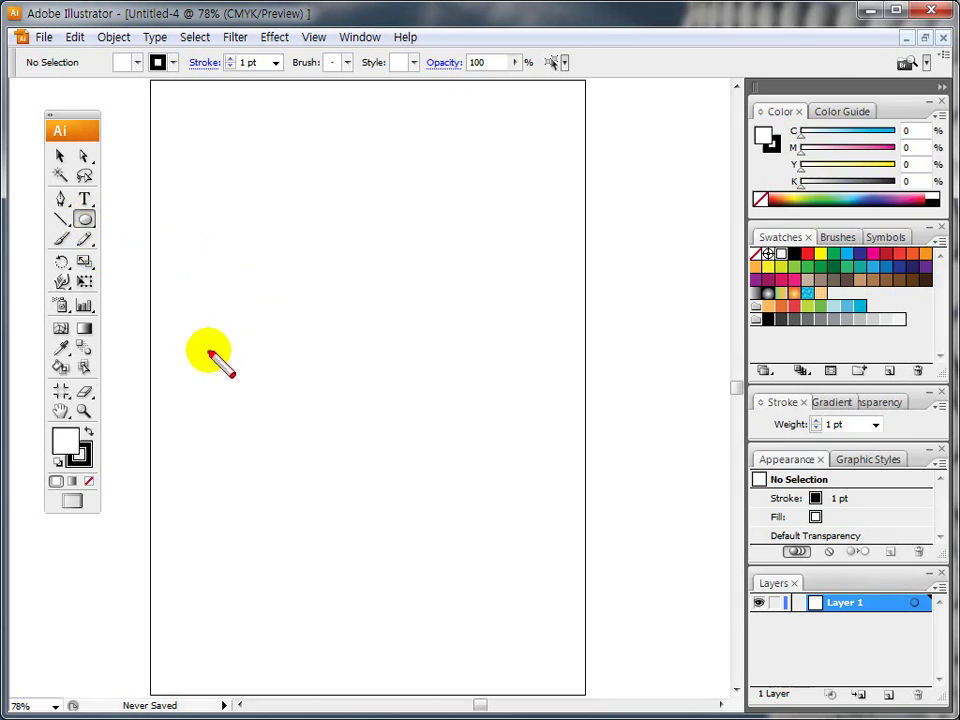
pyautogui.moveTo(222, 205); pyautogui.dragTo(482, 267)
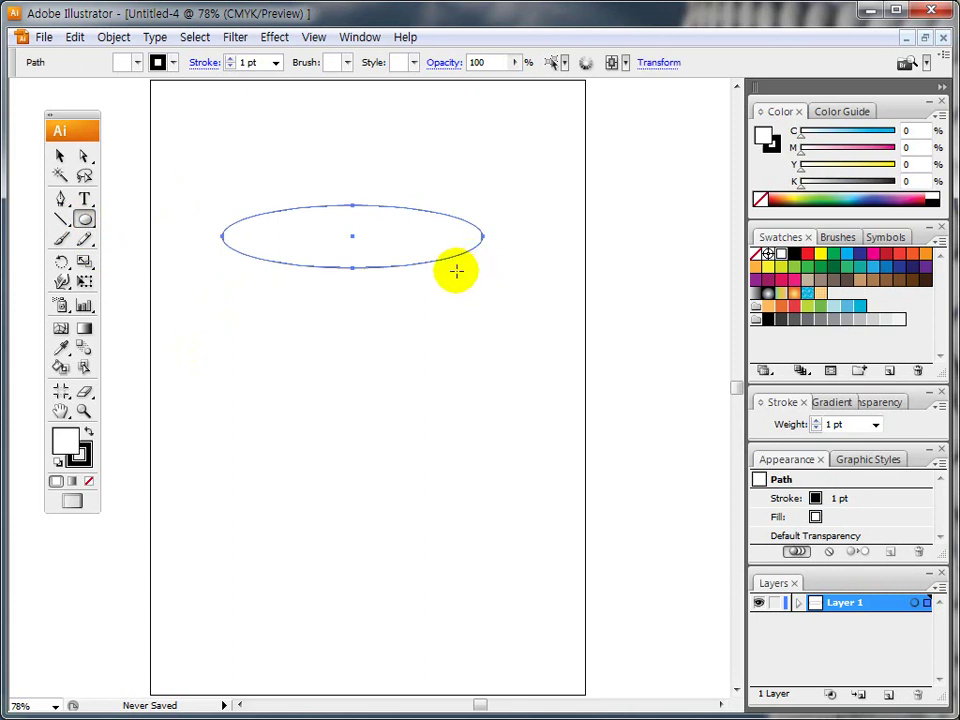
# - Duplicate the ellipse twice, placing one copy slightly below the original so they overlap and another copy clear beneath both
pyautogui.click(60, 156)
pyautogui.click(152, 144)
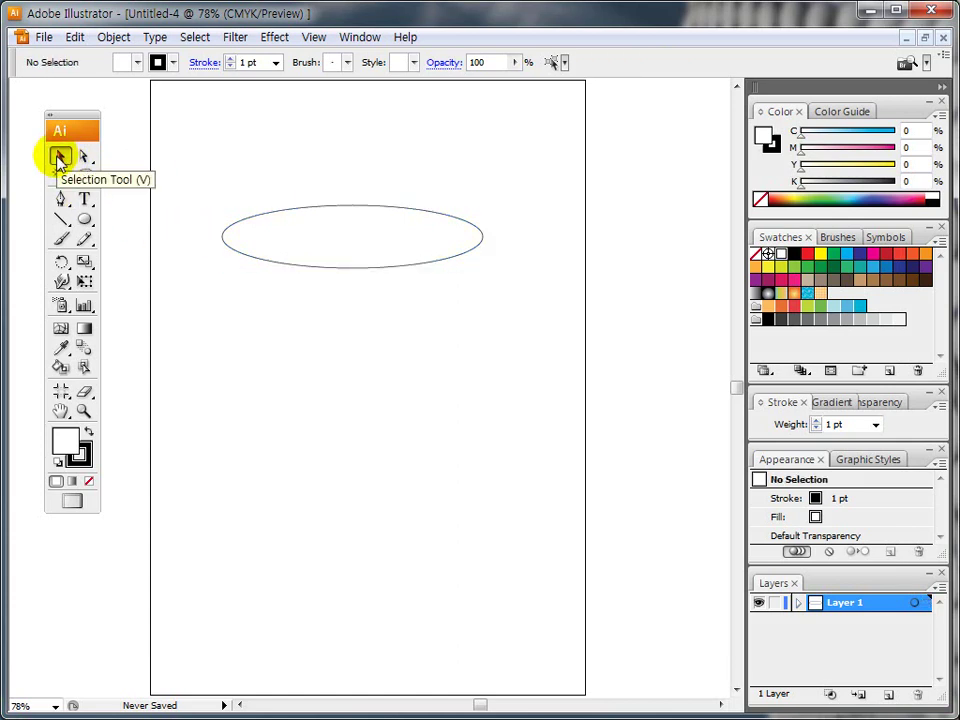
pyautogui.click(298, 240)
pyautogui.moveTo(300, 251); pyautogui.dragTo(304, 328)
pyautogui.click(308, 322)
pyautogui.click(191, 221)
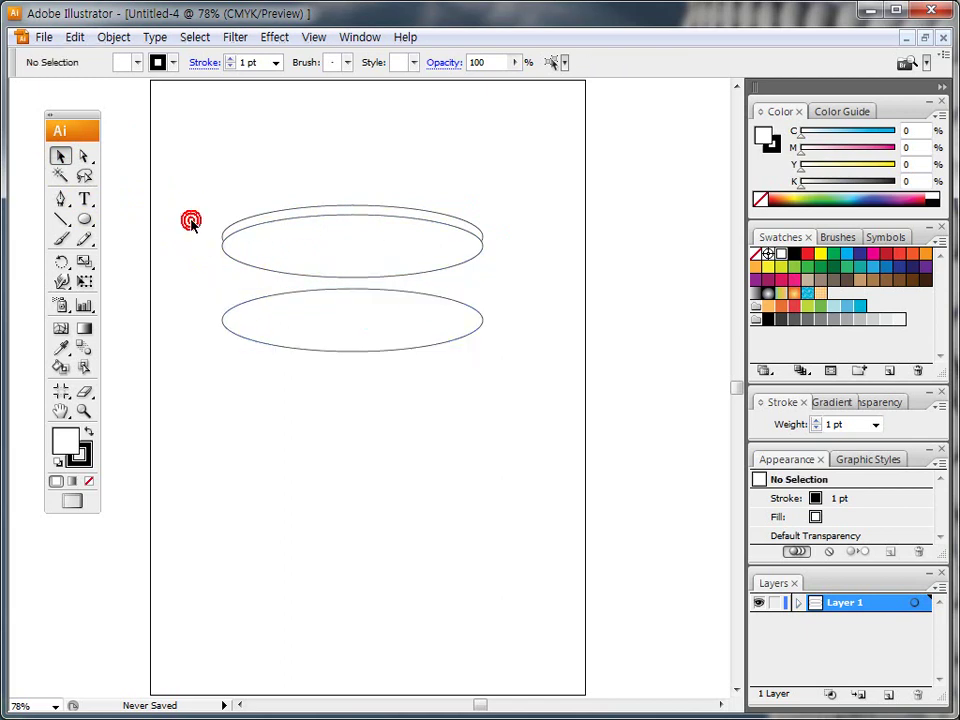
pyautogui.moveTo(58, 154); pyautogui.dragTo(43, 167)
pyautogui.moveTo(250, 263)
pyautogui.mouseDown()
pyautogui.moveTo(238, 223)
pyautogui.moveTo(249, 268)
pyautogui.mouseUp()
pyautogui.press('Escape')
pyautogui.moveTo(210, 205)
pyautogui.mouseDown()
pyautogui.moveTo(218, 243)
pyautogui.moveTo(261, 272)
pyautogui.mouseUp()
pyautogui.click(171, 165)
pyautogui.moveTo(204, 174); pyautogui.dragTo(274, 268)
pyautogui.click(191, 238)
# - Subtract the front ellipse from the back one in the overlapping upper pair with Pathfinder, leaving a thin crescent
pyautogui.moveTo(181, 177); pyautogui.dragTo(528, 291)
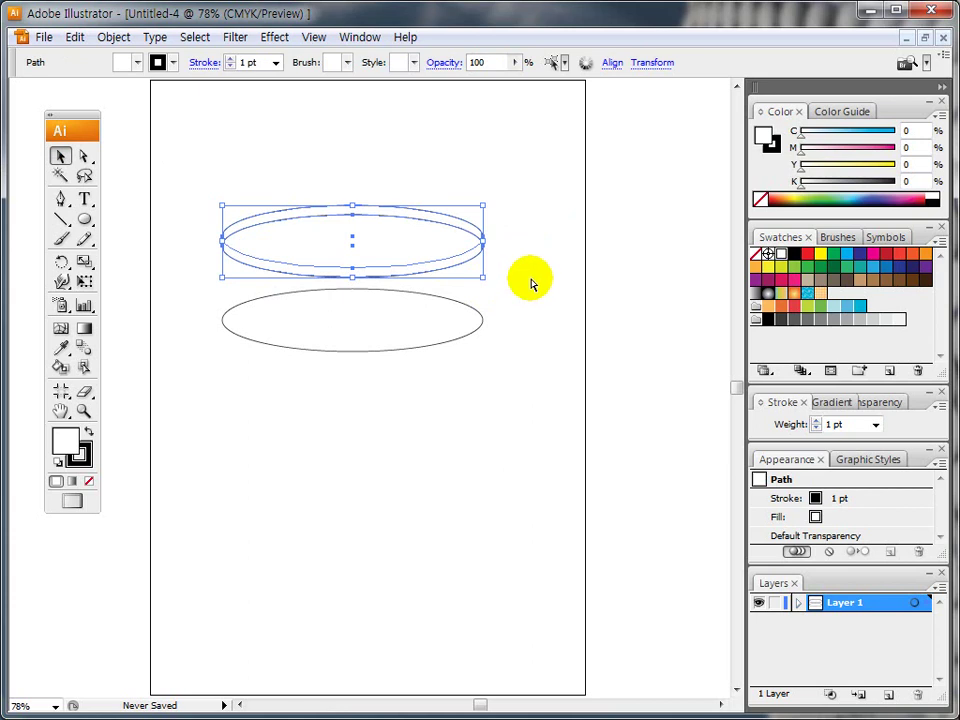
pyautogui.click(360, 37)
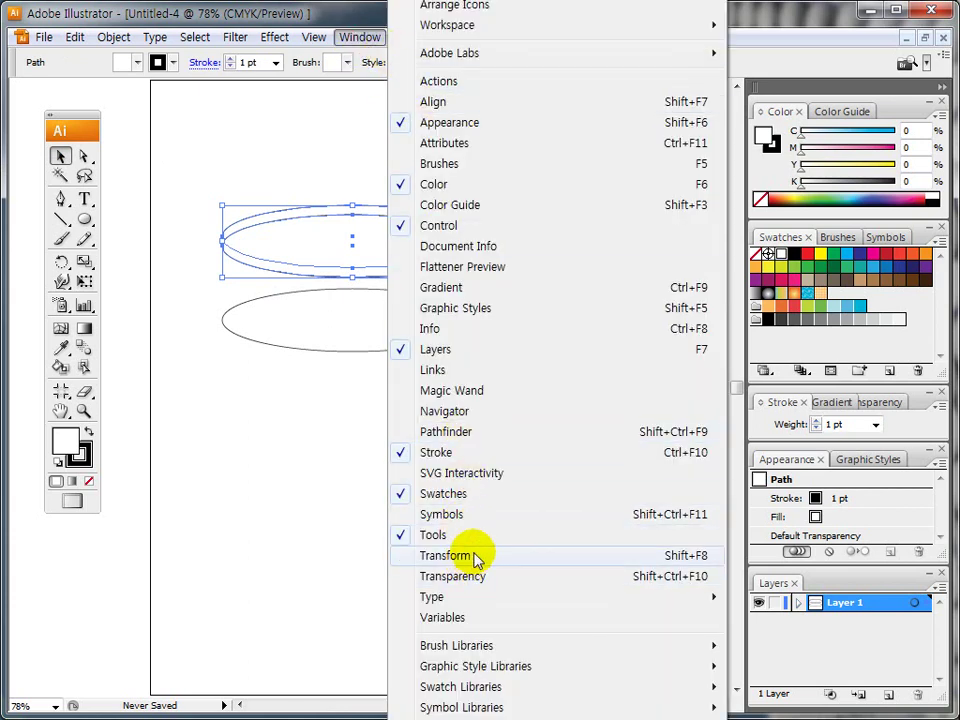
pyautogui.click(445, 431)
pyautogui.moveTo(548, 404); pyautogui.dragTo(586, 209)
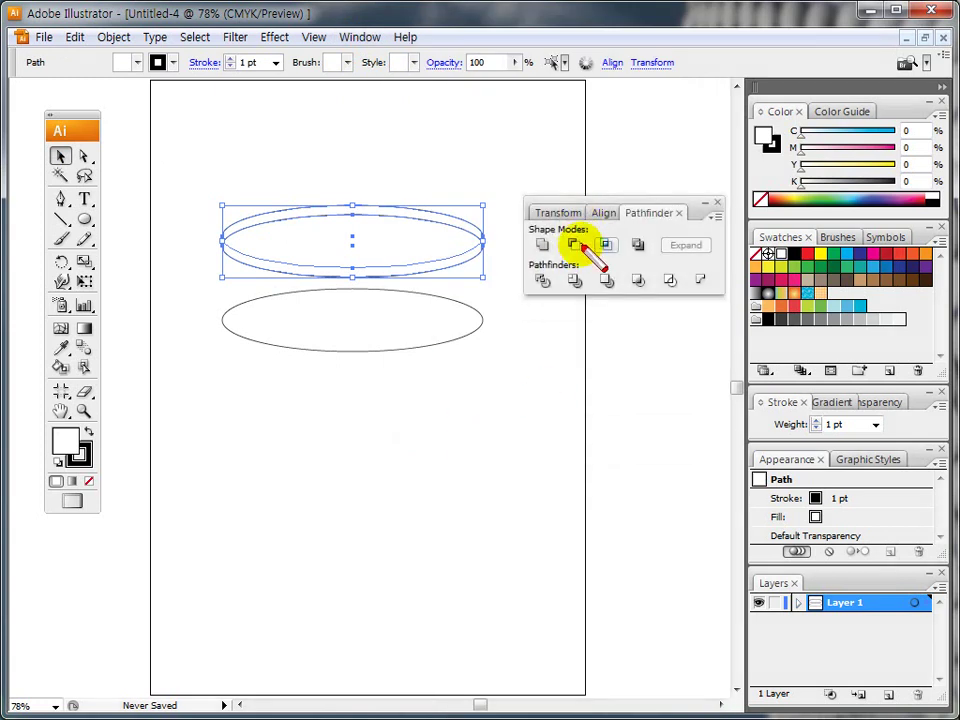
pyautogui.click(574, 246)
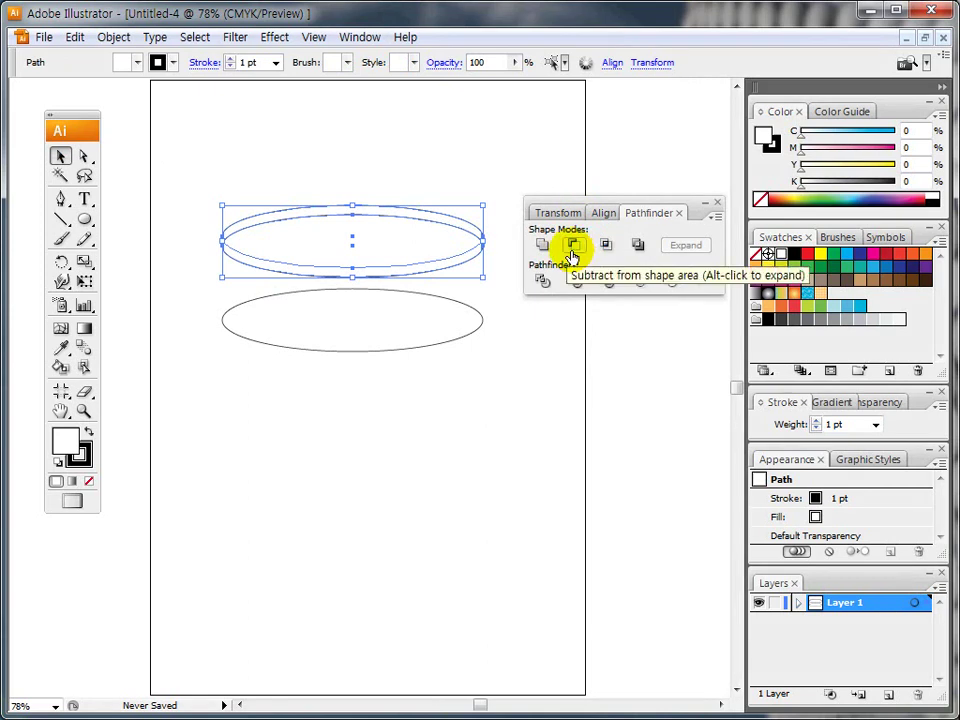
pyautogui.click(574, 247)
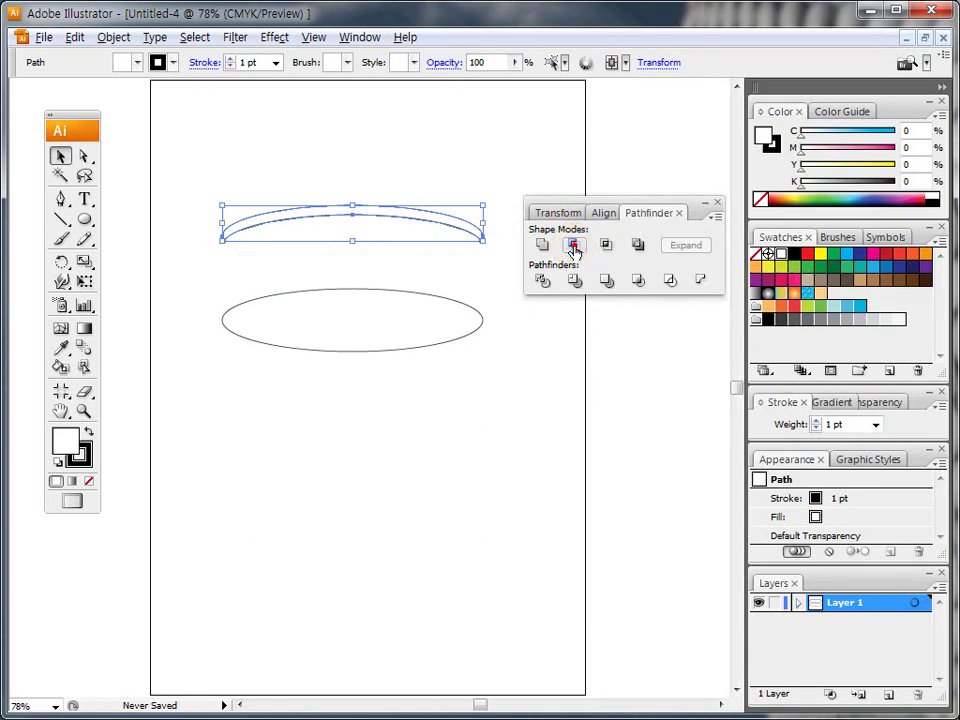
pyautogui.click(209, 143)
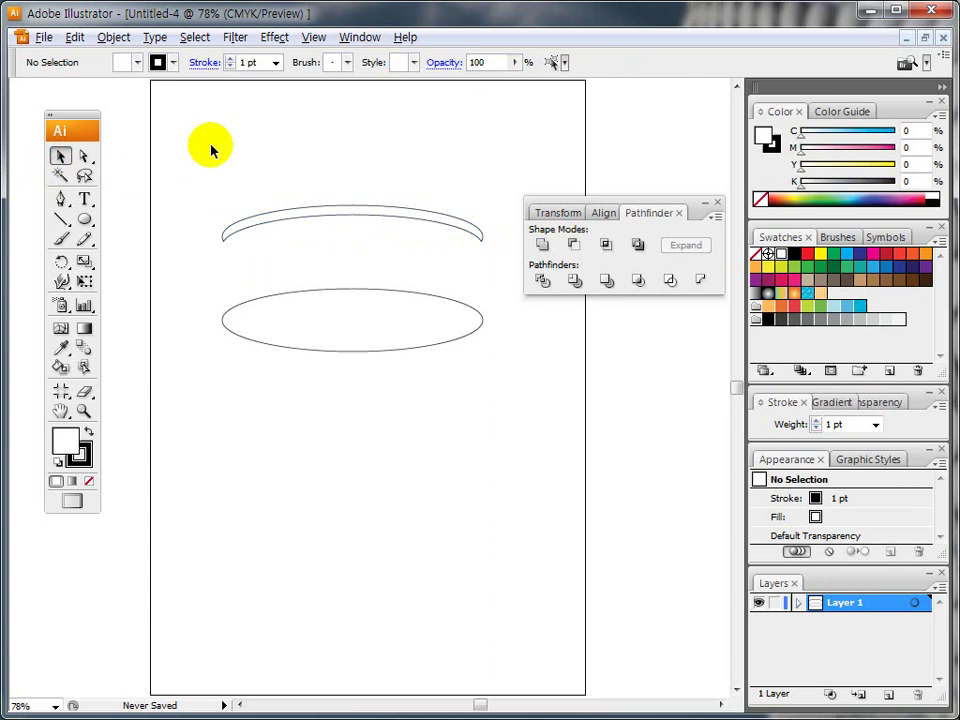
# - Move the remaining ellipse up against the crescent's underside and nudge it three steps higher
pyautogui.click(60, 156)
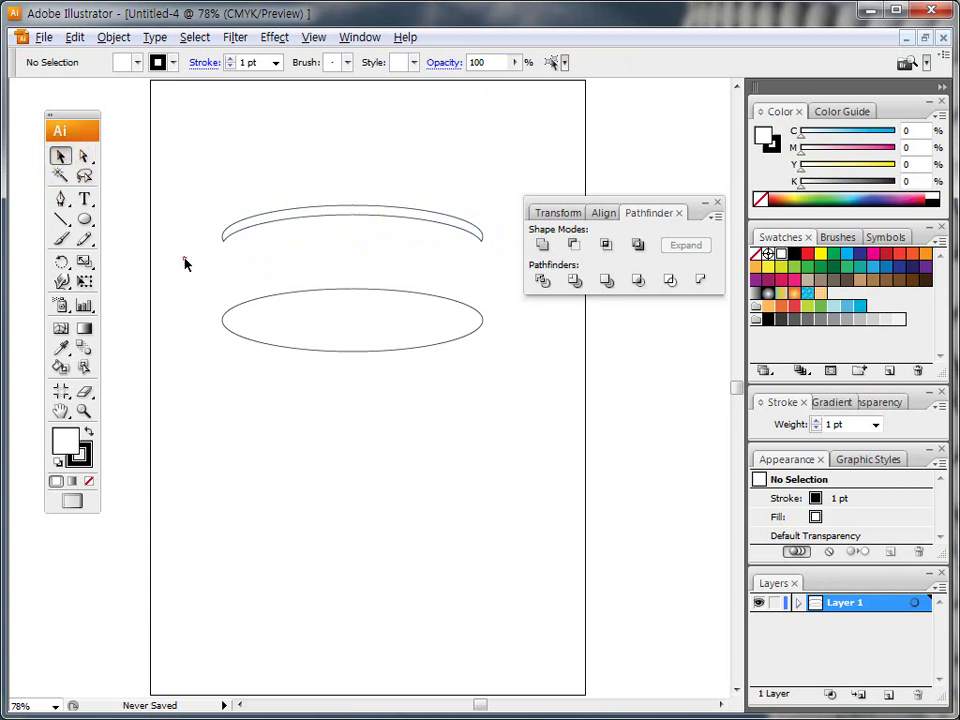
pyautogui.click(270, 322)
pyautogui.moveTo(281, 332); pyautogui.dragTo(276, 258)
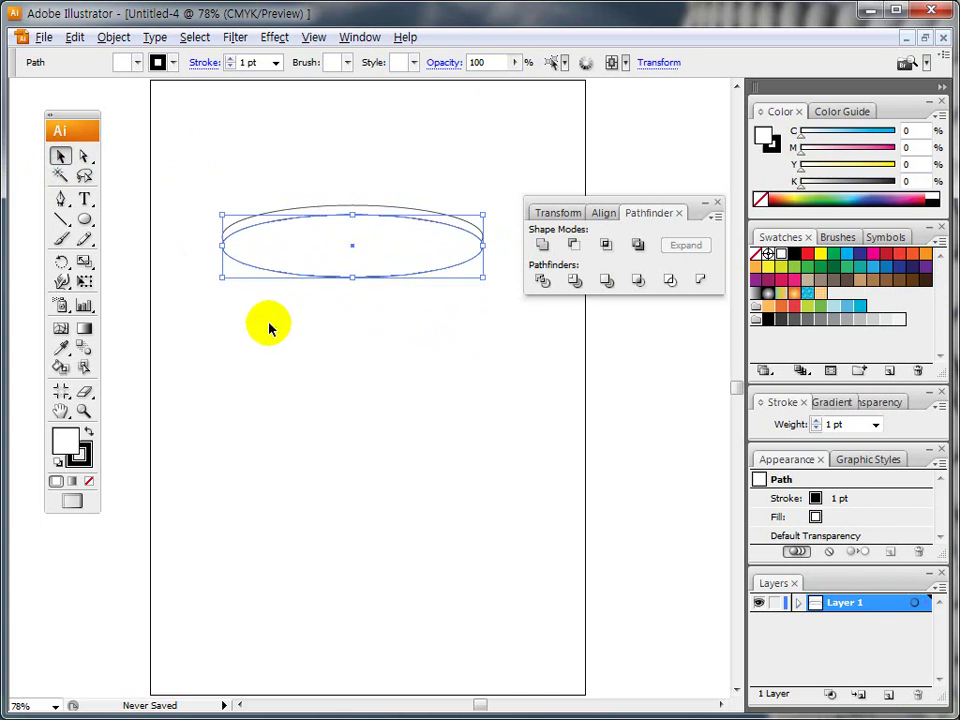
pyautogui.click(268, 326)
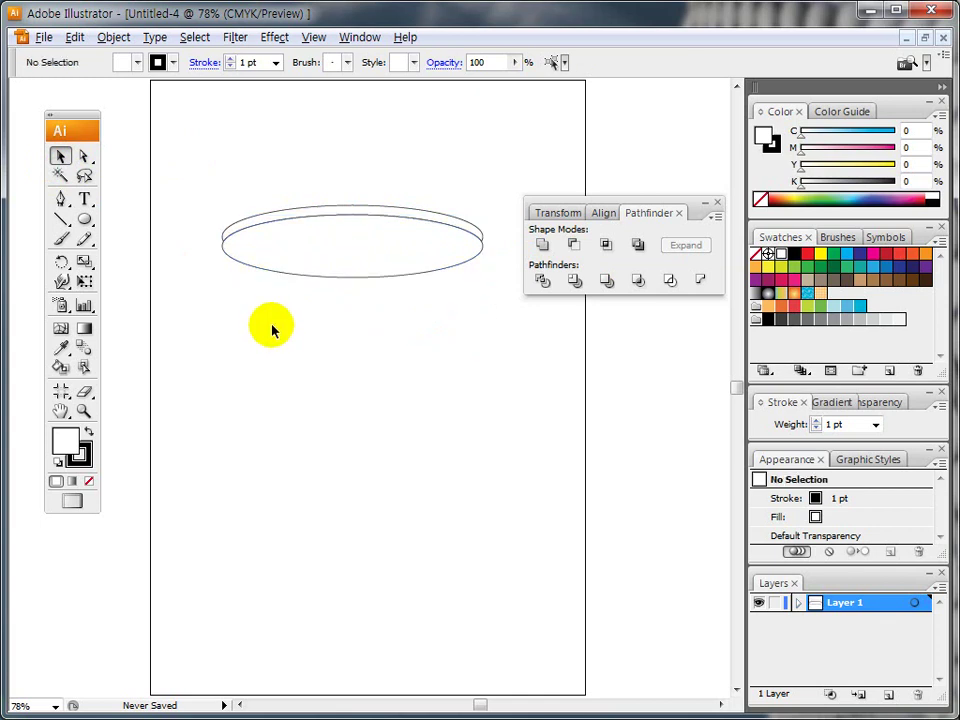
pyautogui.click(307, 258)
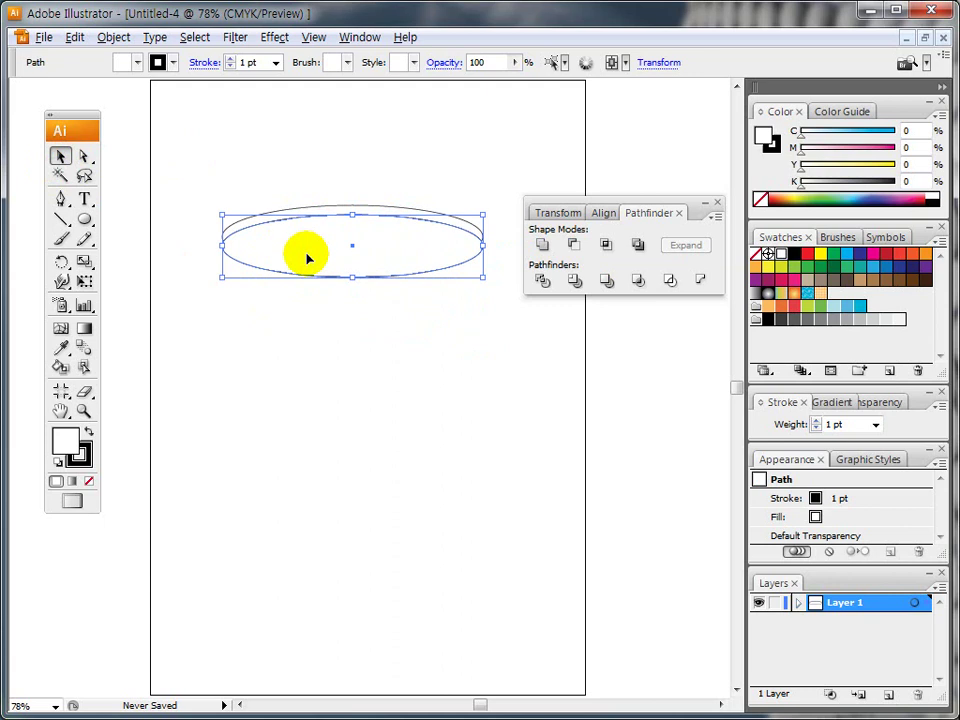
pyautogui.press('Up')
pyautogui.press('Up')
pyautogui.press('Up')
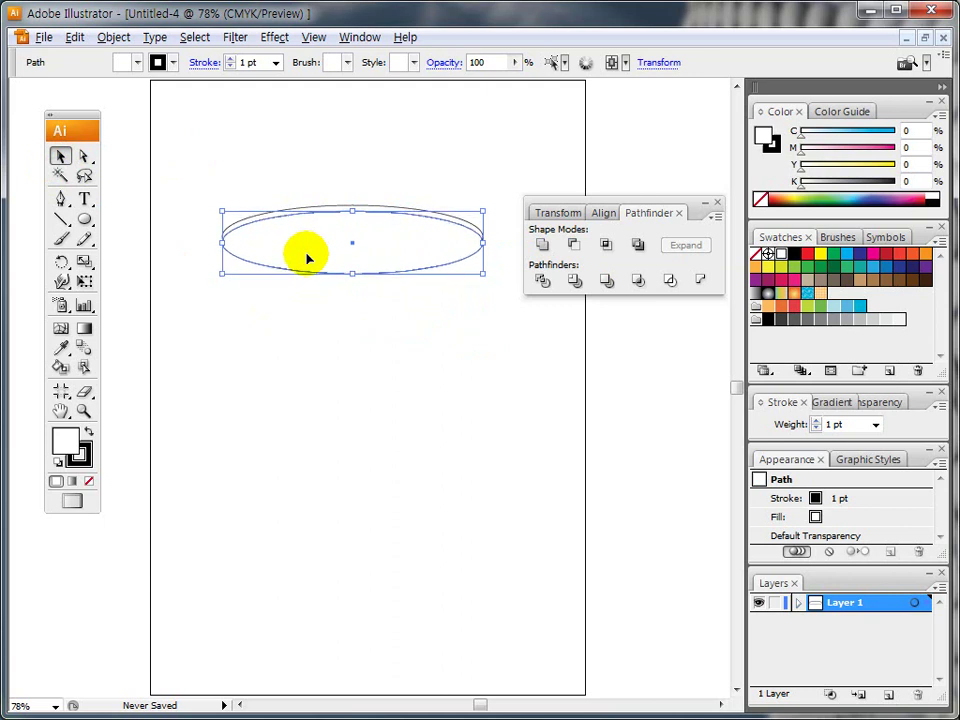
pyautogui.click(289, 324)
# - Send the ellipse to the back behind the crescent and nudge it slightly further up
pyautogui.click(311, 251)
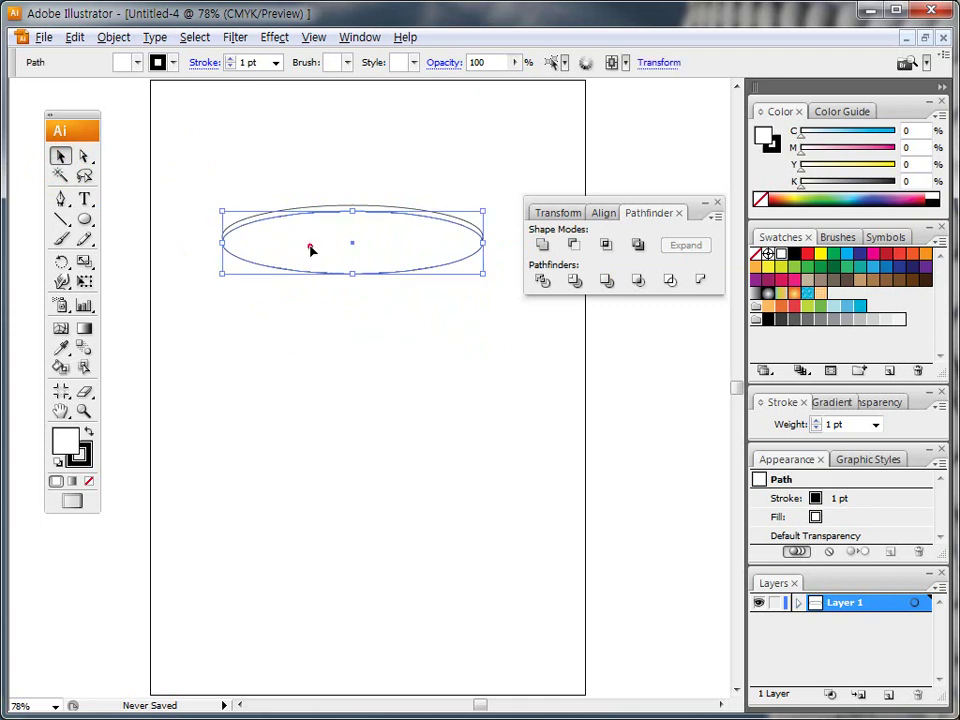
pyautogui.rightClick(311, 251)
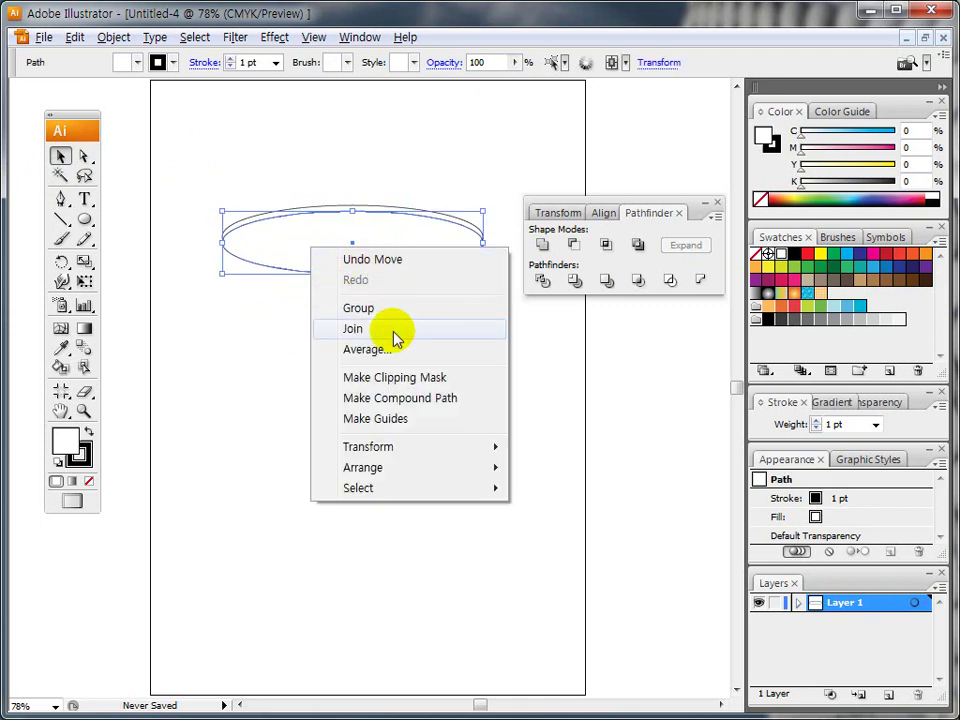
pyautogui.click(385, 470)
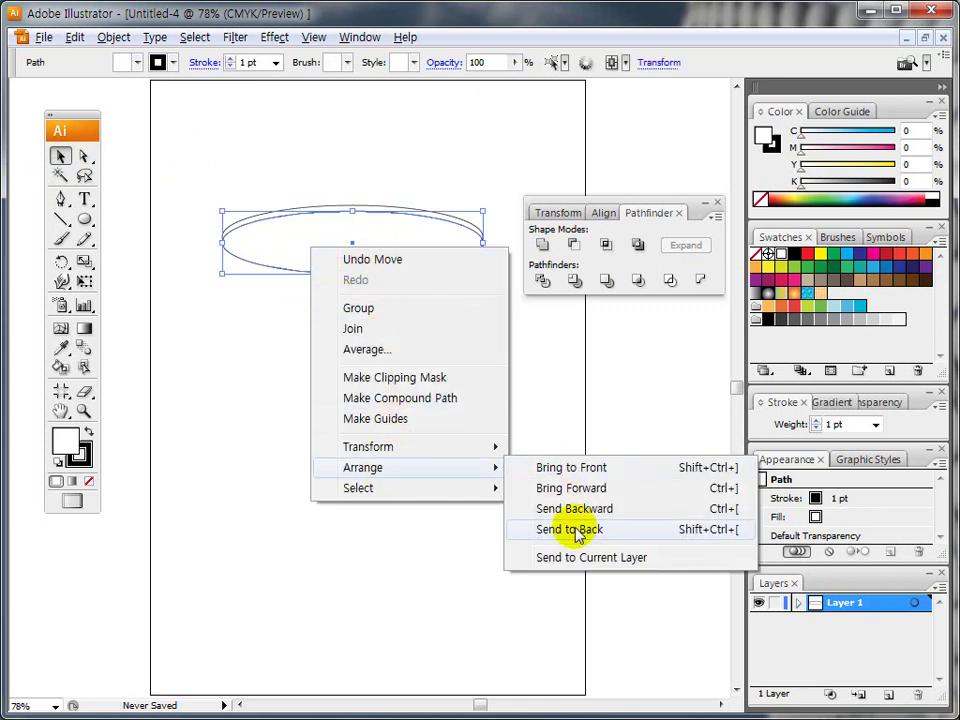
pyautogui.click(574, 530)
pyautogui.click(484, 462)
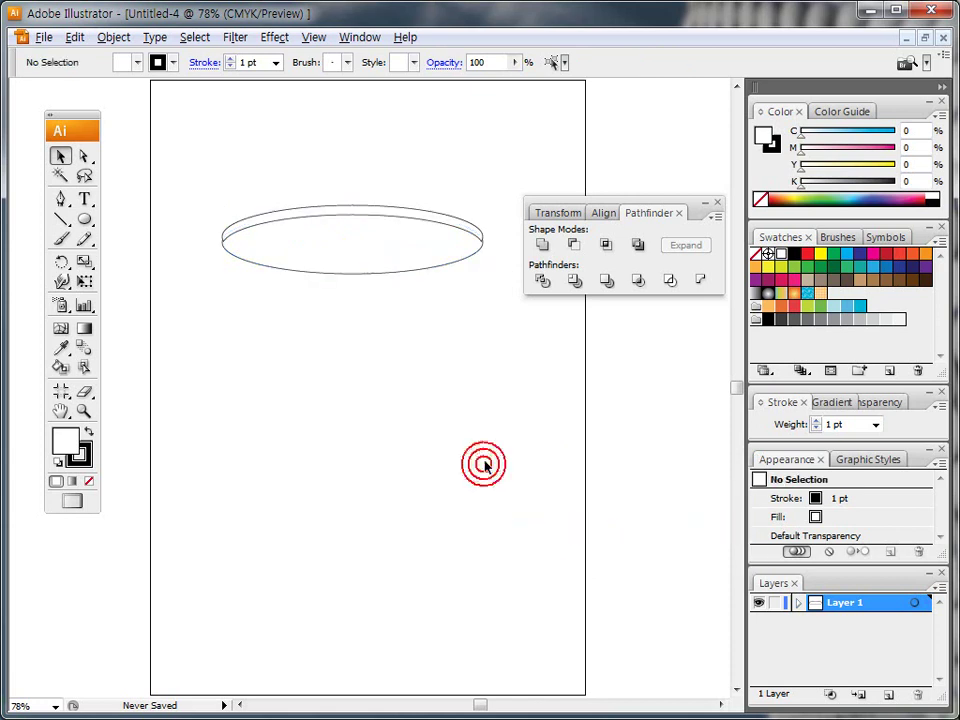
pyautogui.click(388, 256)
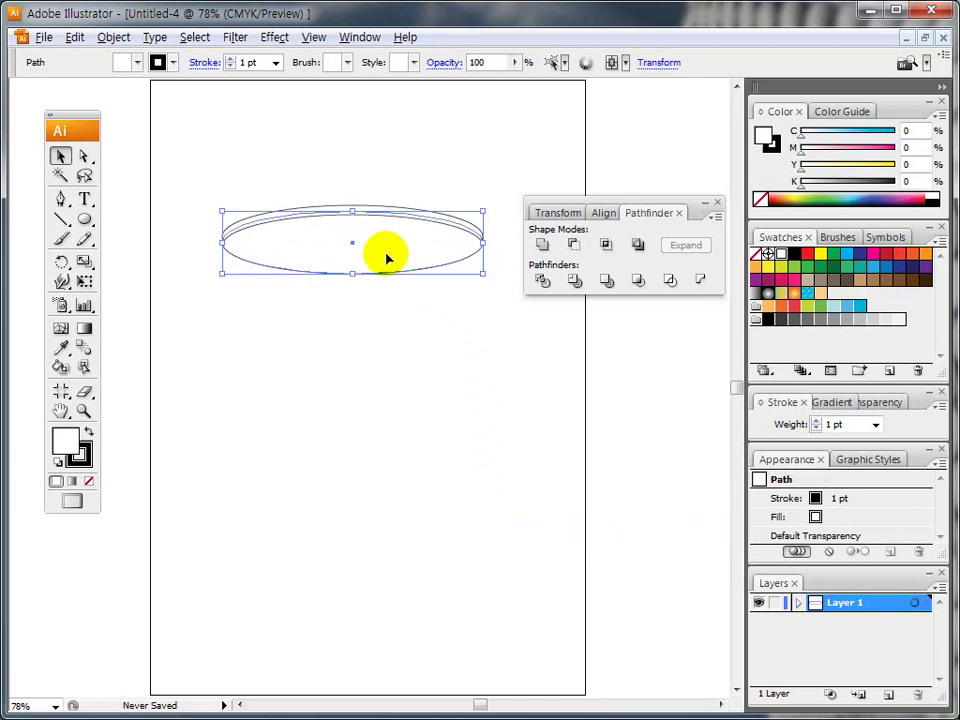
pyautogui.click(403, 298)
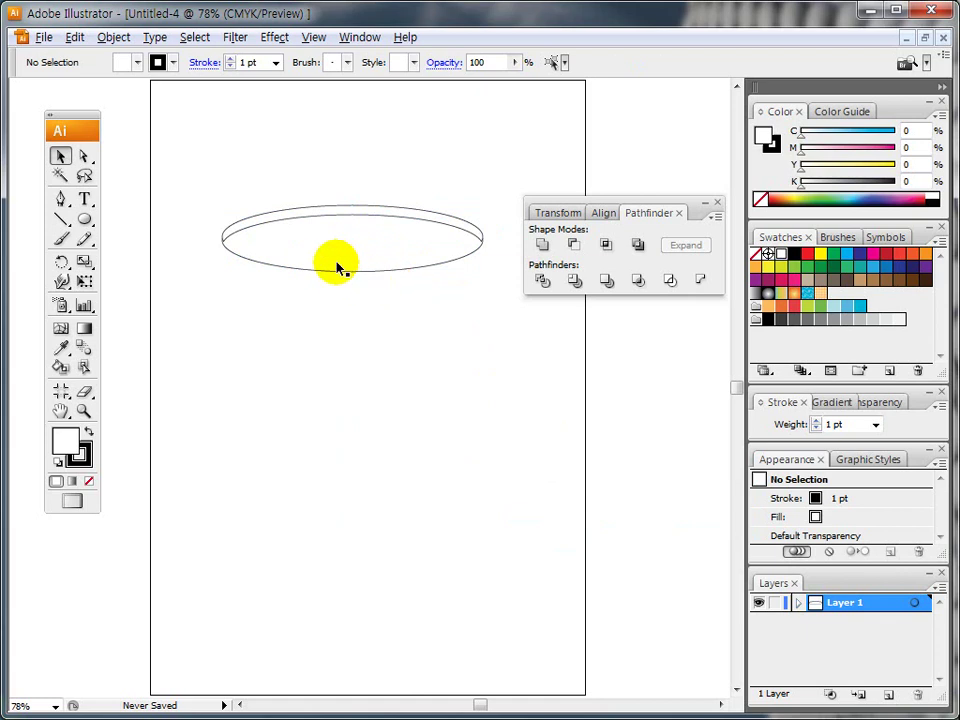
# - Select the thin crescent along the upper rim of the ellipse
pyautogui.click(289, 215)
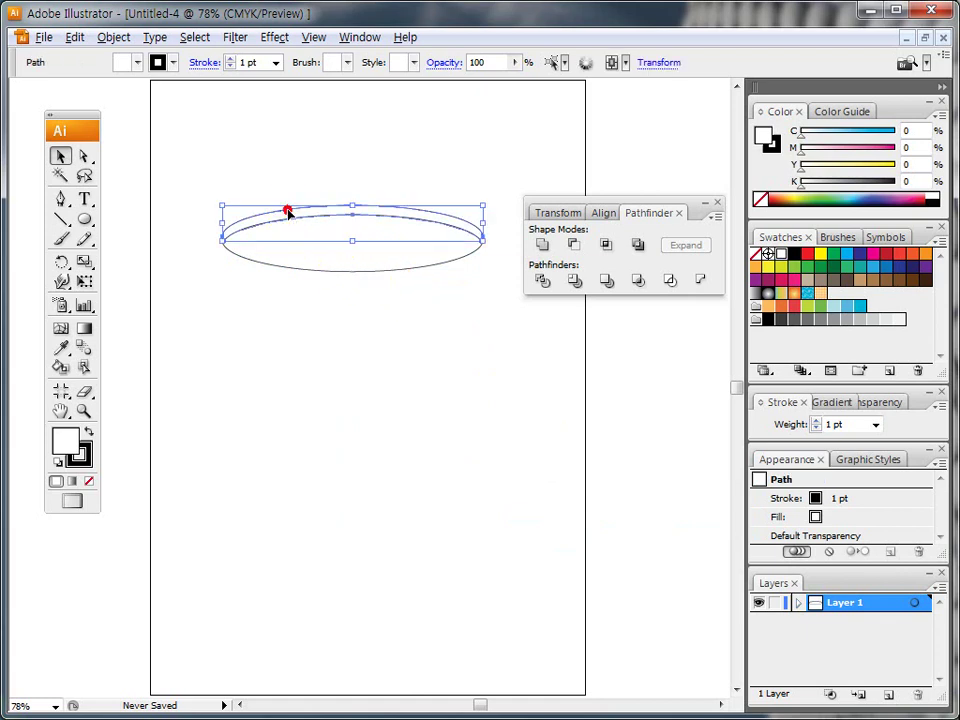
pyautogui.press('n')
pyautogui.moveTo(227, 227)
pyautogui.mouseDown()
pyautogui.moveTo(317, 205)
pyautogui.moveTo(463, 228)
pyautogui.mouseUp()
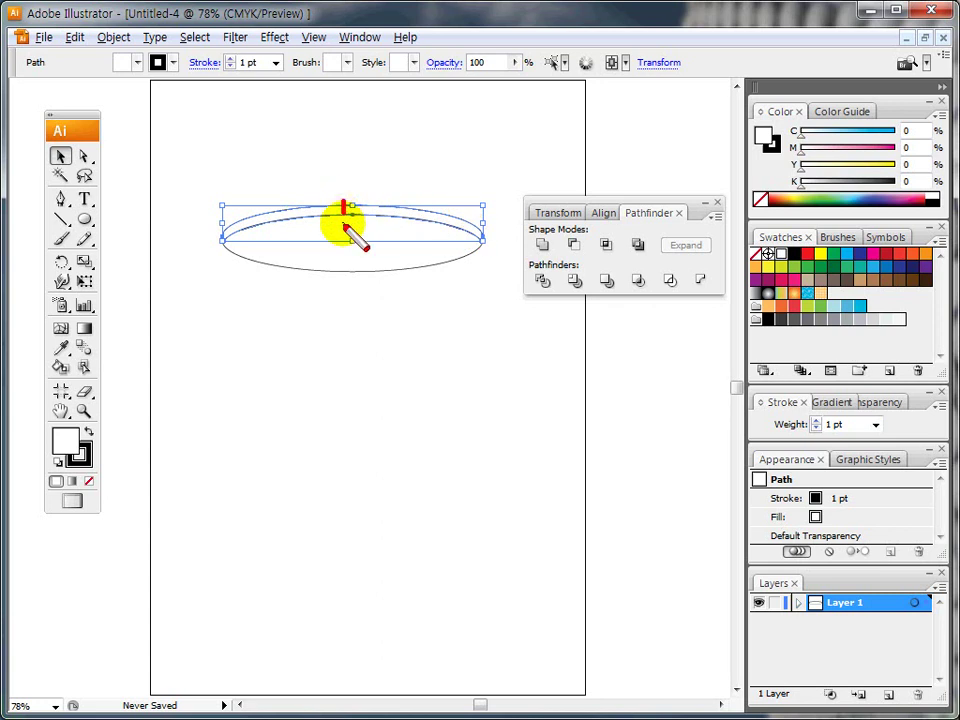
pyautogui.moveTo(282, 157)
pyautogui.mouseDown()
pyautogui.moveTo(285, 187)
pyautogui.moveTo(282, 148)
pyautogui.moveTo(295, 185)
pyautogui.moveTo(274, 150)
pyautogui.moveTo(288, 187)
pyautogui.moveTo(425, 189)
pyautogui.mouseUp()
pyautogui.moveTo(263, 152)
pyautogui.mouseDown()
pyautogui.moveTo(258, 378)
pyautogui.moveTo(268, 193)
pyautogui.moveTo(288, 185)
pyautogui.mouseUp()
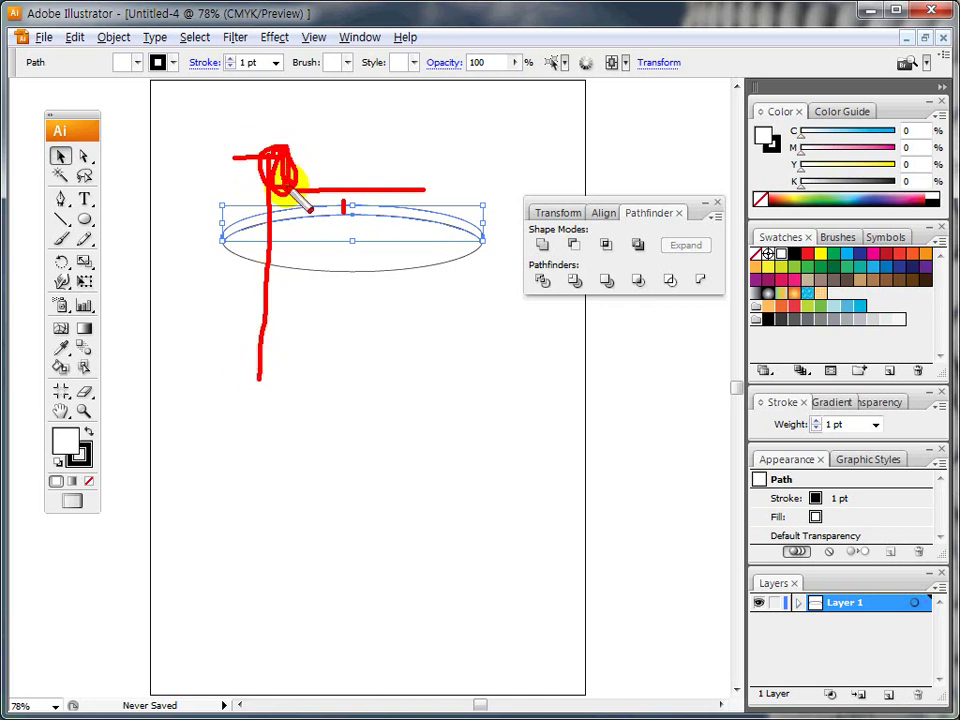
pyautogui.press('Escape')
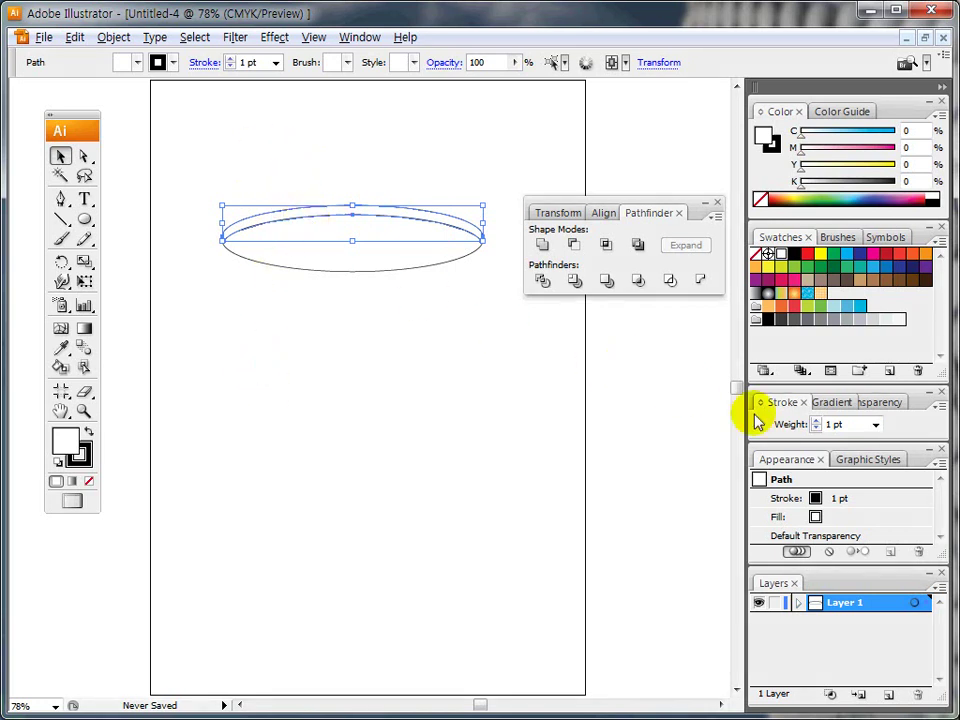
# - Fill the selected crescent with a linear white-to-black gradient
pyautogui.click(842, 402)
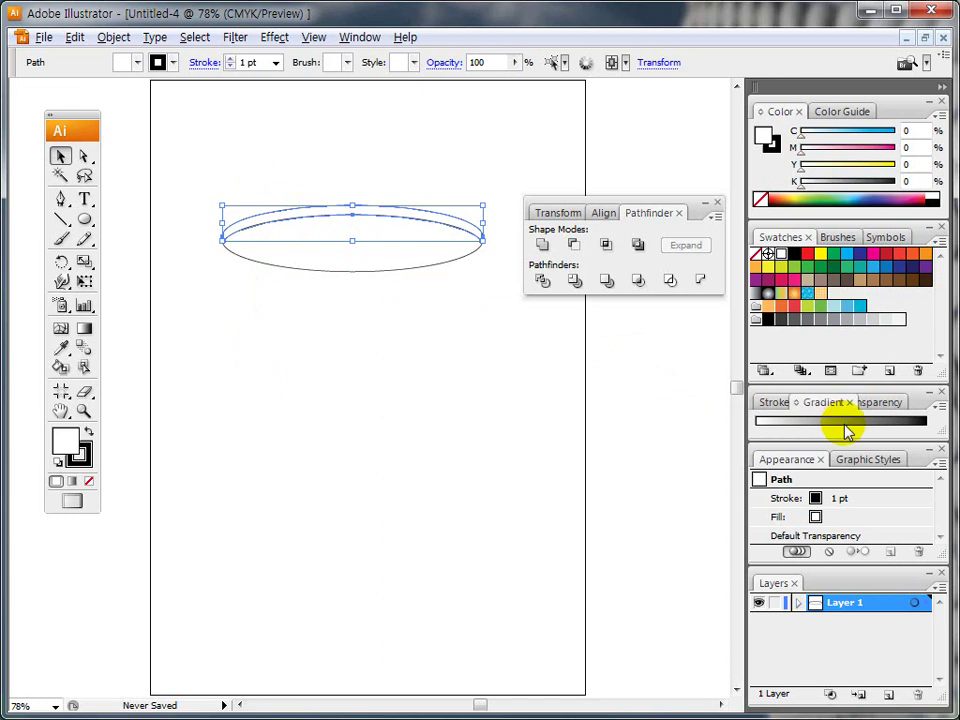
pyautogui.click(848, 427)
pyautogui.click(848, 428)
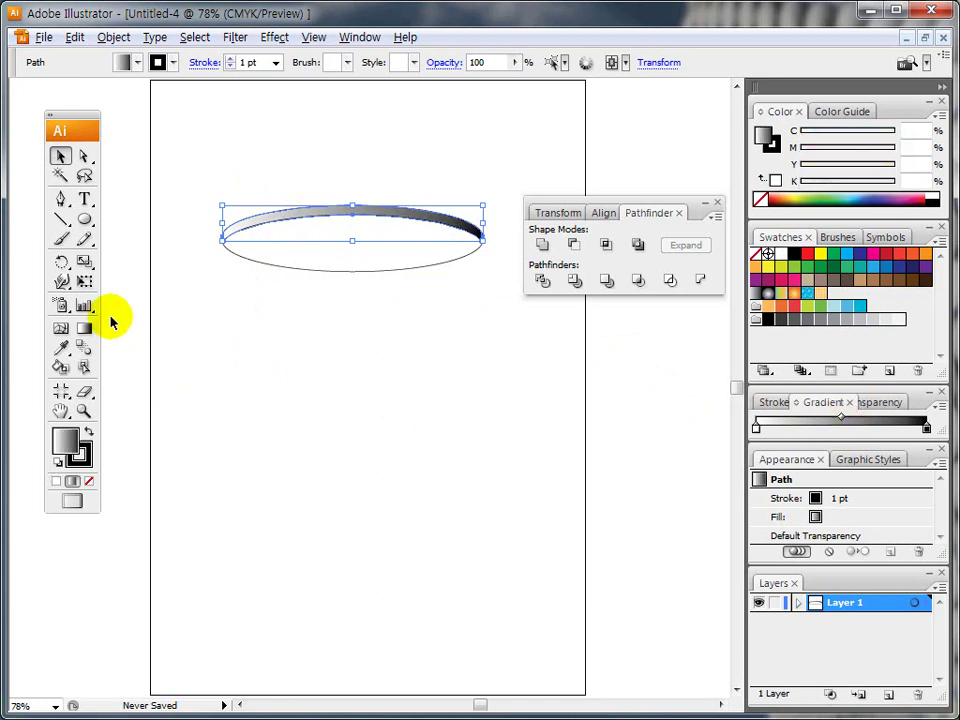
pyautogui.hotkey('ctrl', '2')
pyautogui.moveTo(756, 426)
pyautogui.mouseDown()
pyautogui.moveTo(584, 388)
pyautogui.moveTo(432, 250)
pyautogui.mouseUp()
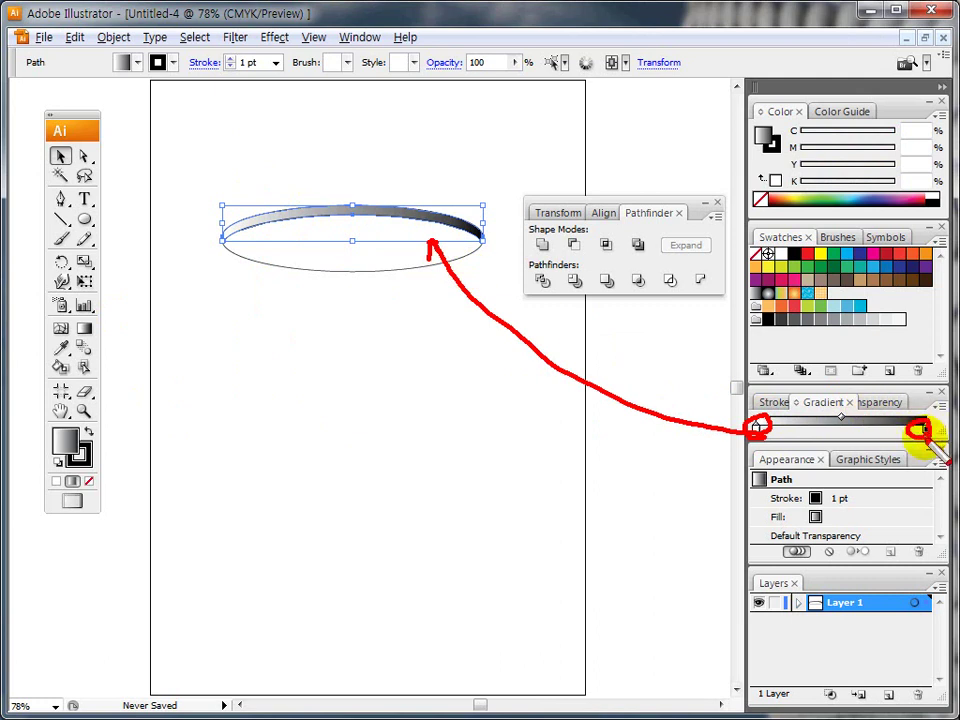
pyautogui.press('Escape')
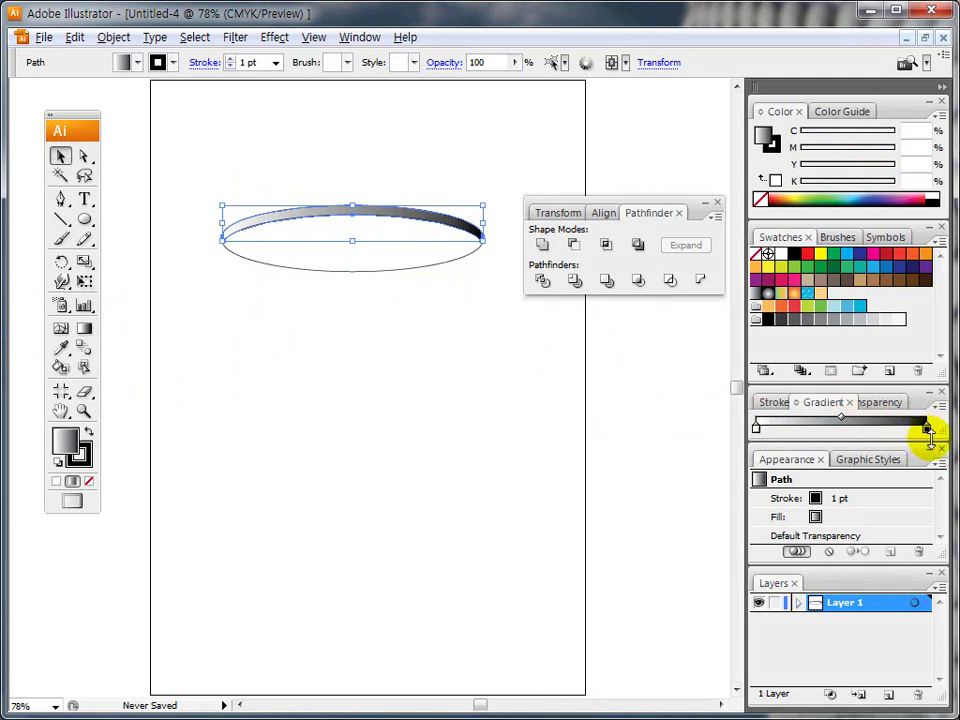
# - Redirect the crescent's gradient vertically, from just above the rim down into the ellipse, and deselect it
pyautogui.click(84, 328)
pyautogui.moveTo(345, 189); pyautogui.dragTo(349, 252)
pyautogui.click(59, 155)
pyautogui.click(197, 148)
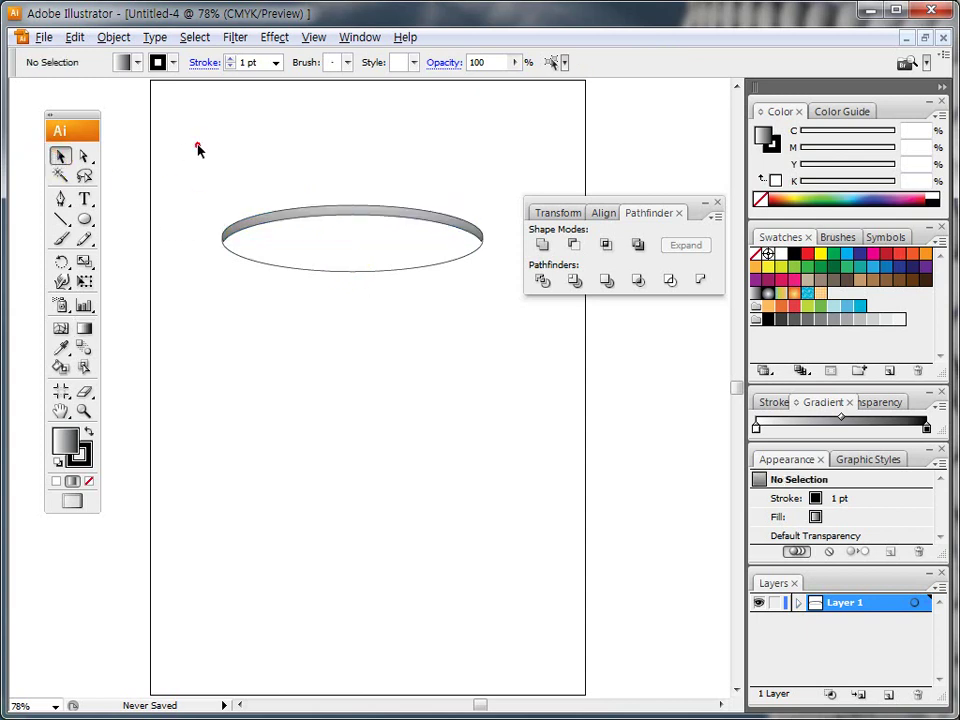
# - Fill the white ellipse with the white-to-black gradient and stretch it vertically from its upper edge to well below it for light grey shading
pyautogui.click(281, 254)
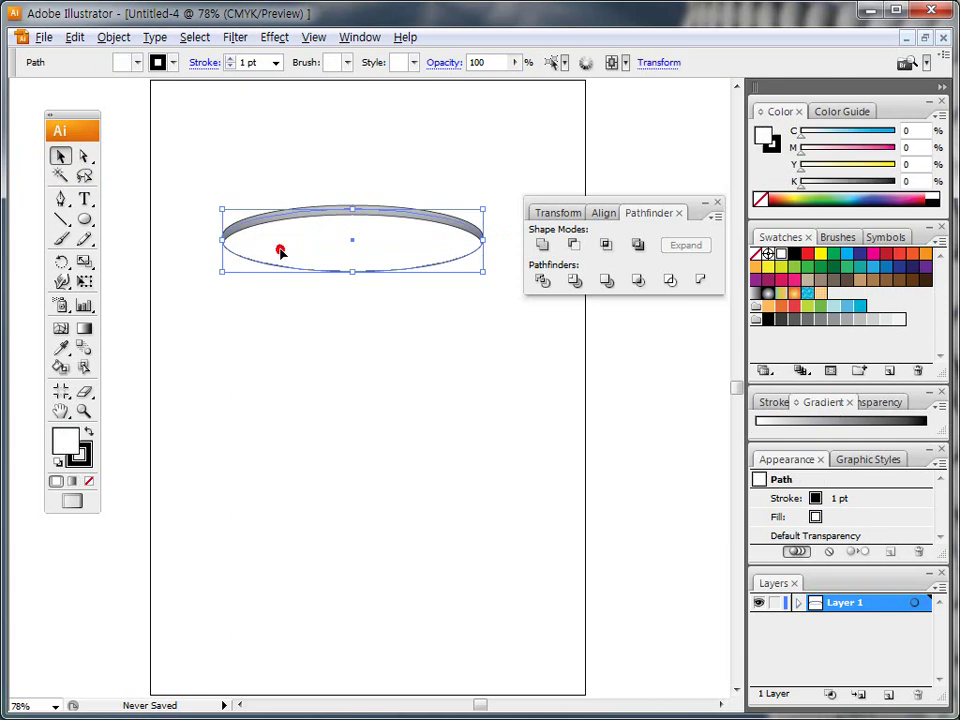
pyautogui.click(859, 432)
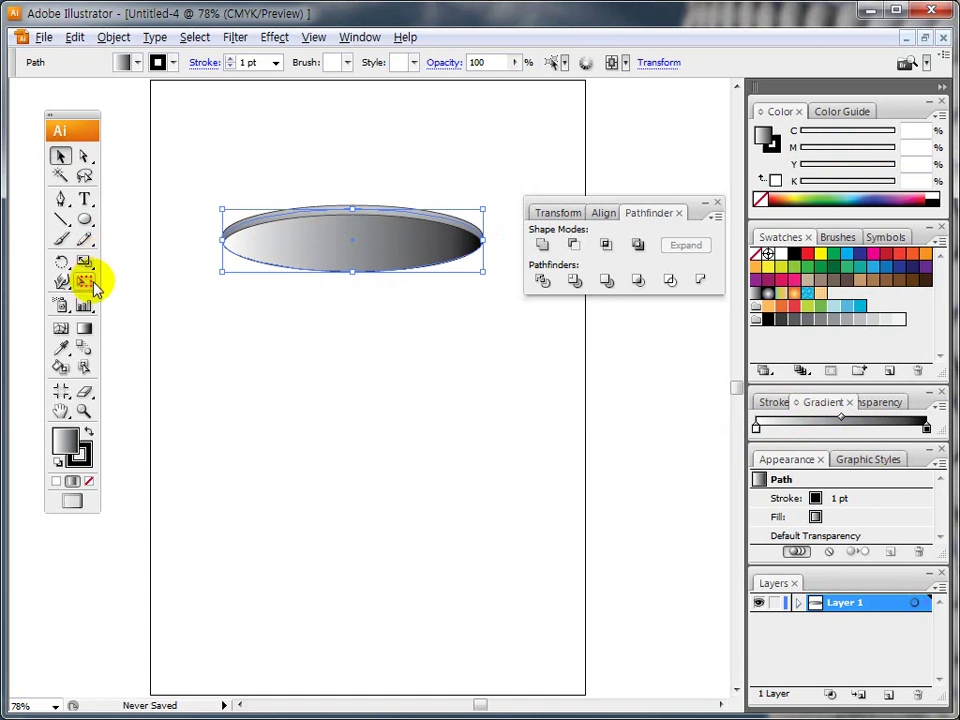
pyautogui.click(84, 328)
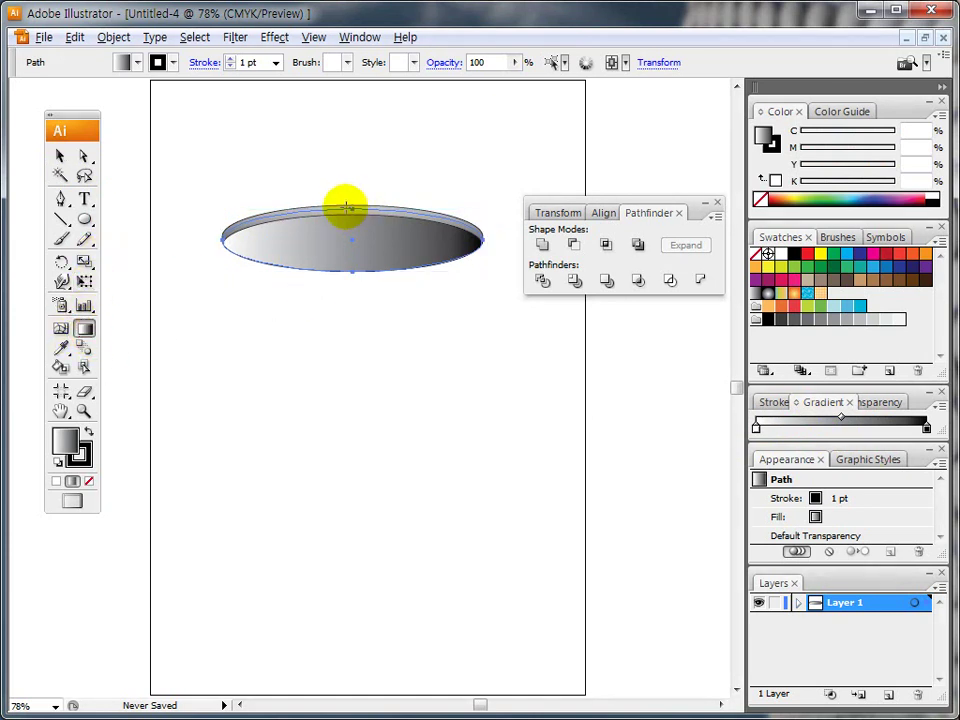
pyautogui.moveTo(343, 172); pyautogui.dragTo(347, 386)
pyautogui.moveTo(343, 290); pyautogui.dragTo(336, 167)
pyautogui.moveTo(337, 235)
pyautogui.mouseDown()
pyautogui.moveTo(349, 324)
pyautogui.moveTo(339, 132)
pyautogui.mouseUp()
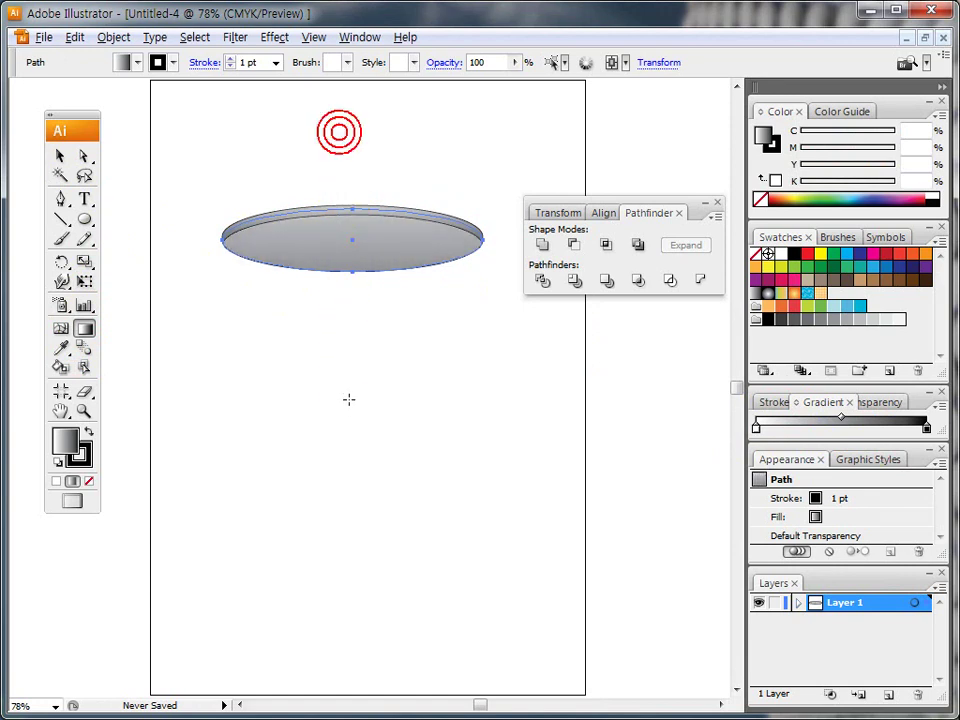
pyautogui.moveTo(336, 216); pyautogui.dragTo(345, 489)
pyautogui.moveTo(340, 195); pyautogui.dragTo(343, 414)
pyautogui.click(60, 156)
pyautogui.click(167, 145)
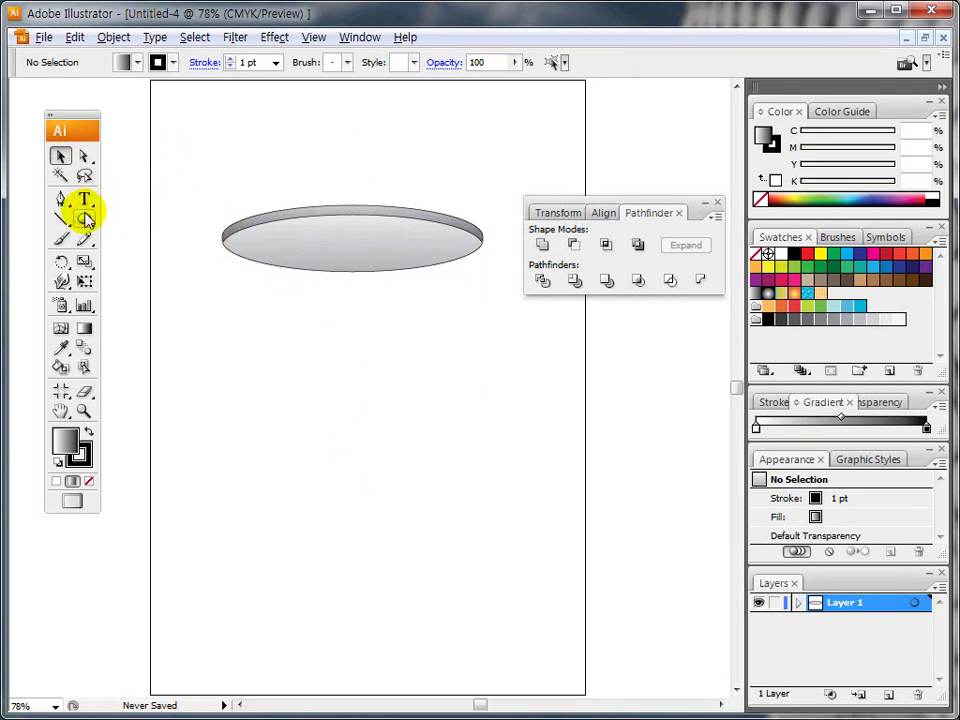
# - Draw a tall rectangle directly beneath the ellipse, matching its width and reaching near the page's lower end, and leave it selected
pyautogui.moveTo(83, 219); pyautogui.dragTo(118, 222)
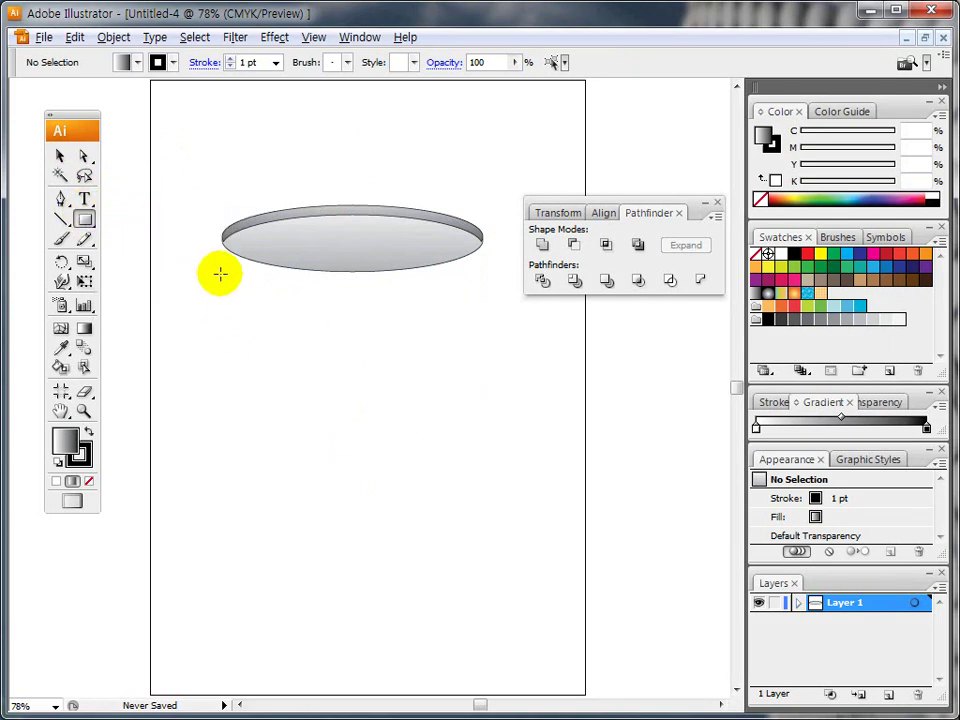
pyautogui.moveTo(221, 273); pyautogui.dragTo(482, 604)
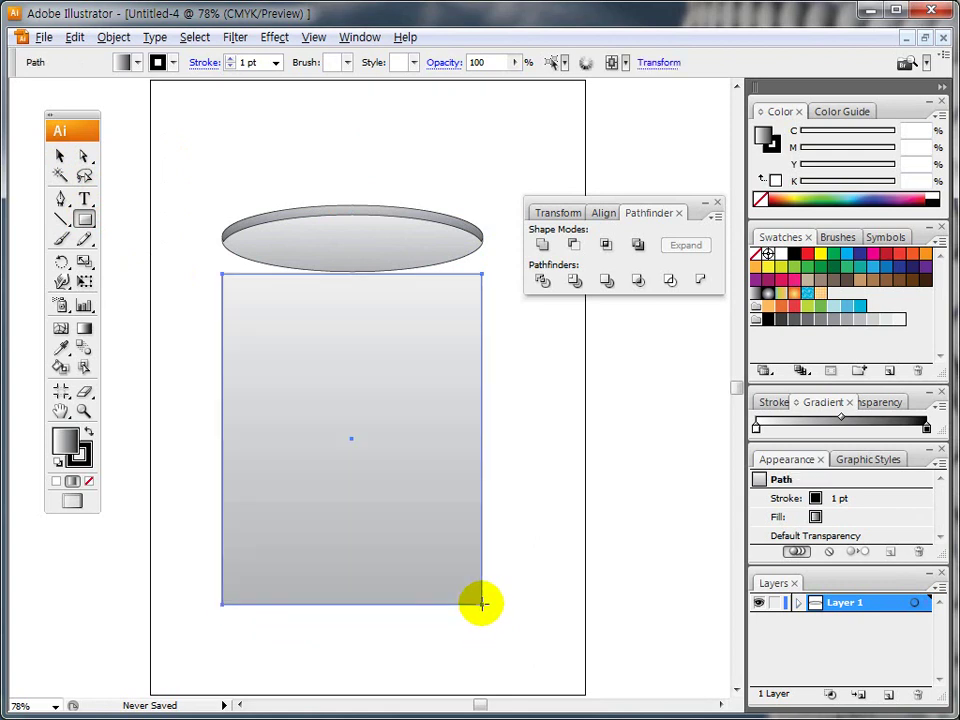
pyautogui.click(60, 156)
pyautogui.click(134, 262)
pyautogui.click(276, 349)
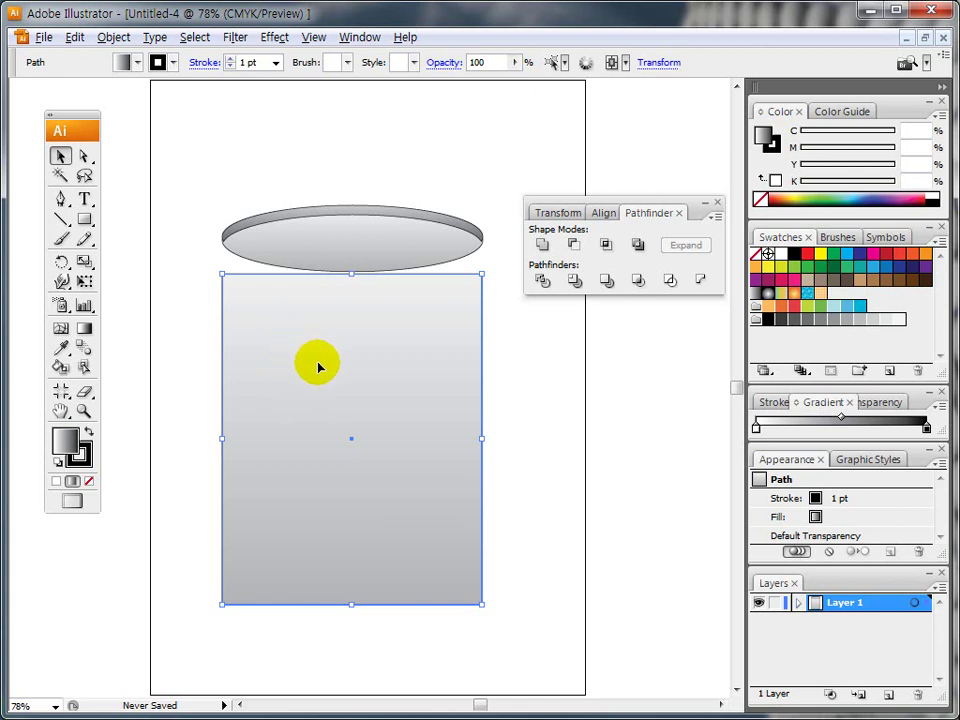
pyautogui.moveTo(768, 318); pyautogui.dragTo(754, 421)
pyautogui.click(757, 428)
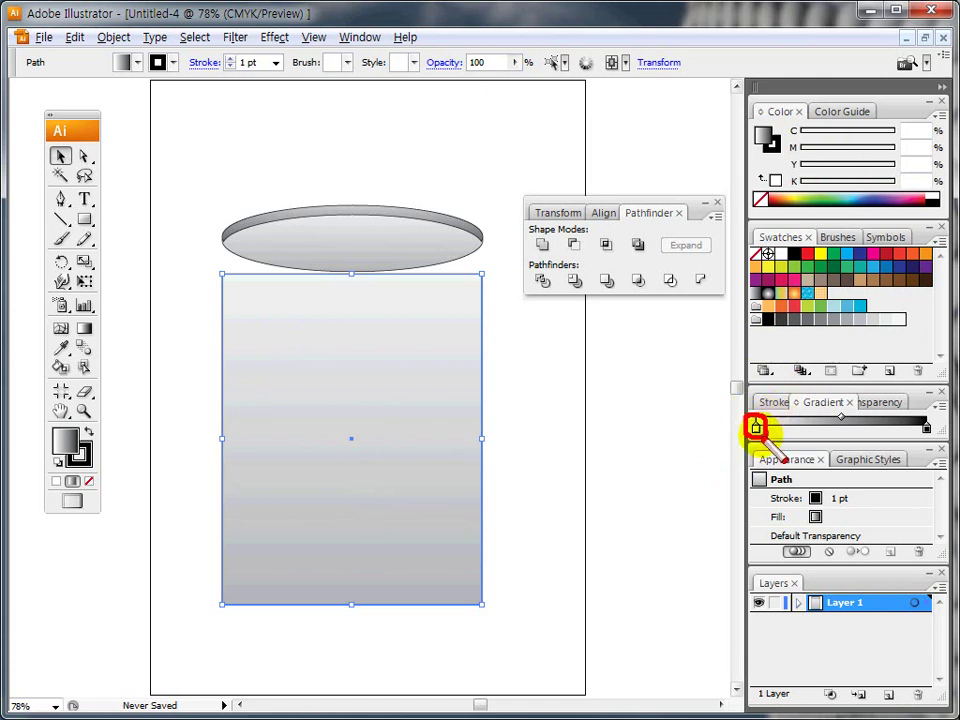
pyautogui.click(925, 103)
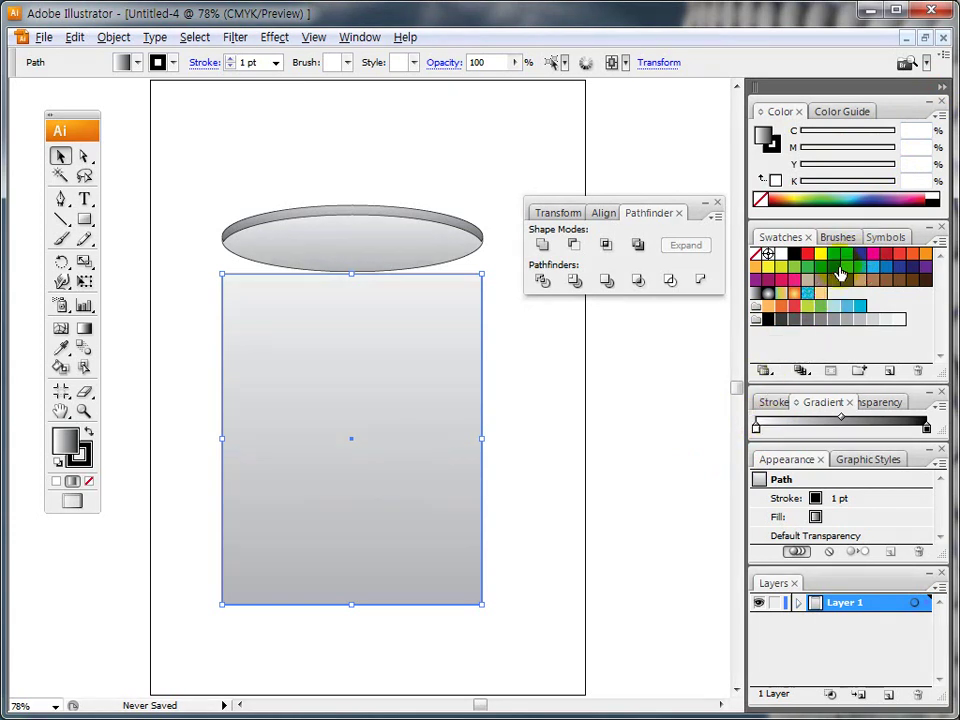
# - Recolour the rectangle's gradient from cyan to dark blue, trying it horizontally across the shape and vertically down it
pyautogui.moveTo(848, 258); pyautogui.dragTo(757, 430)
pyautogui.moveTo(857, 254); pyautogui.dragTo(927, 428)
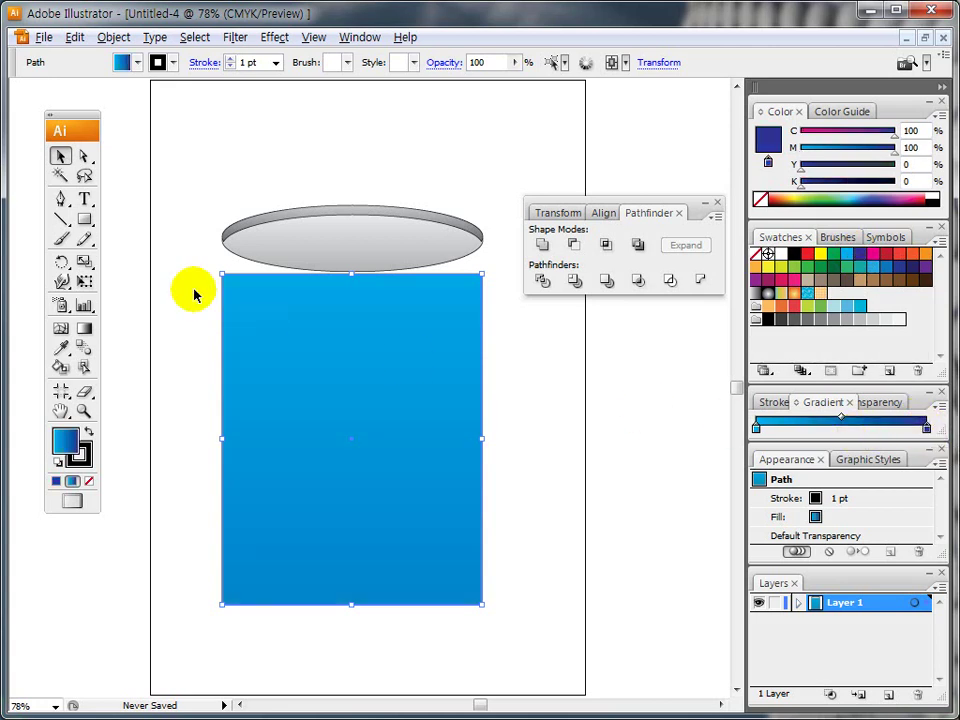
pyautogui.click(85, 331)
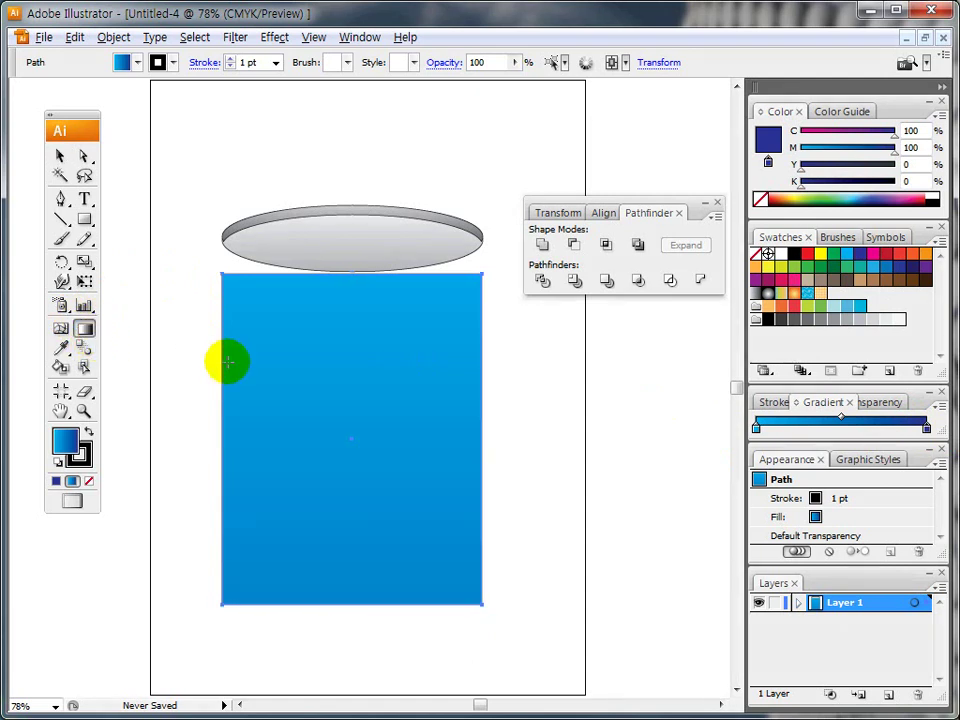
pyautogui.moveTo(225, 376); pyautogui.dragTo(483, 383)
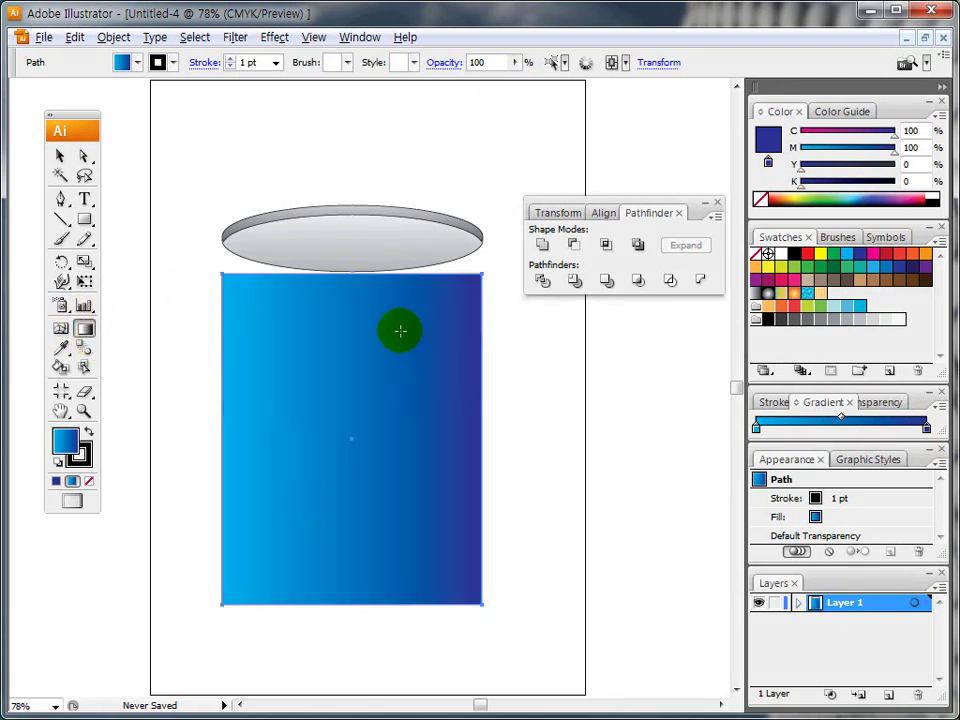
pyautogui.moveTo(357, 560); pyautogui.dragTo(345, 590)
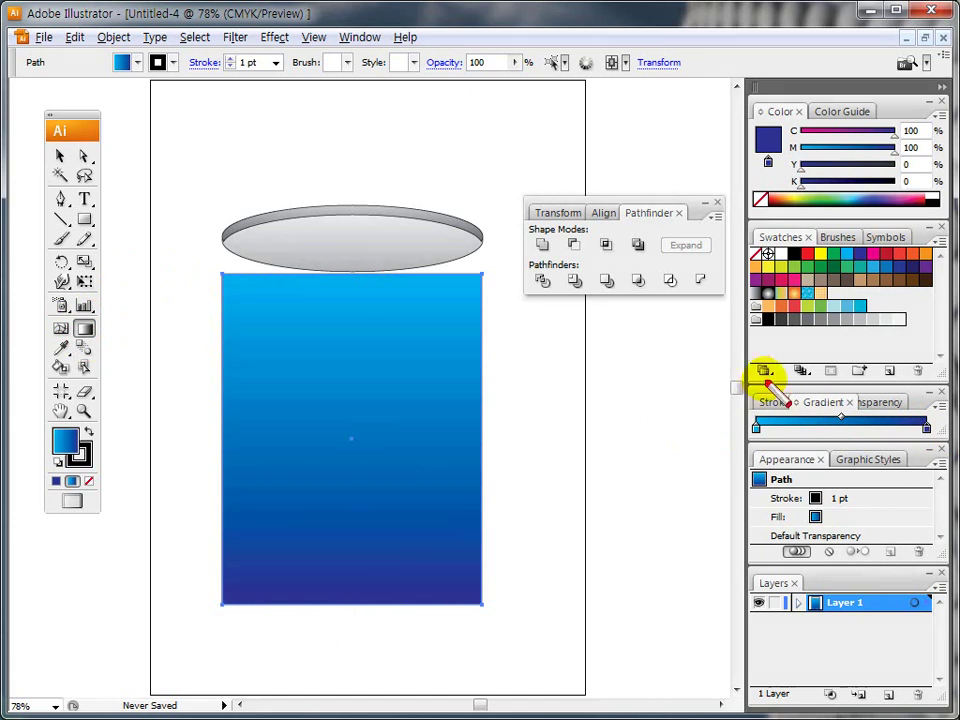
# - Recolour the rectangle's gradient from yellow to orange-red, run it horizontally across the full width, and deselect the rectangle
pyautogui.moveTo(911, 258); pyautogui.dragTo(926, 424)
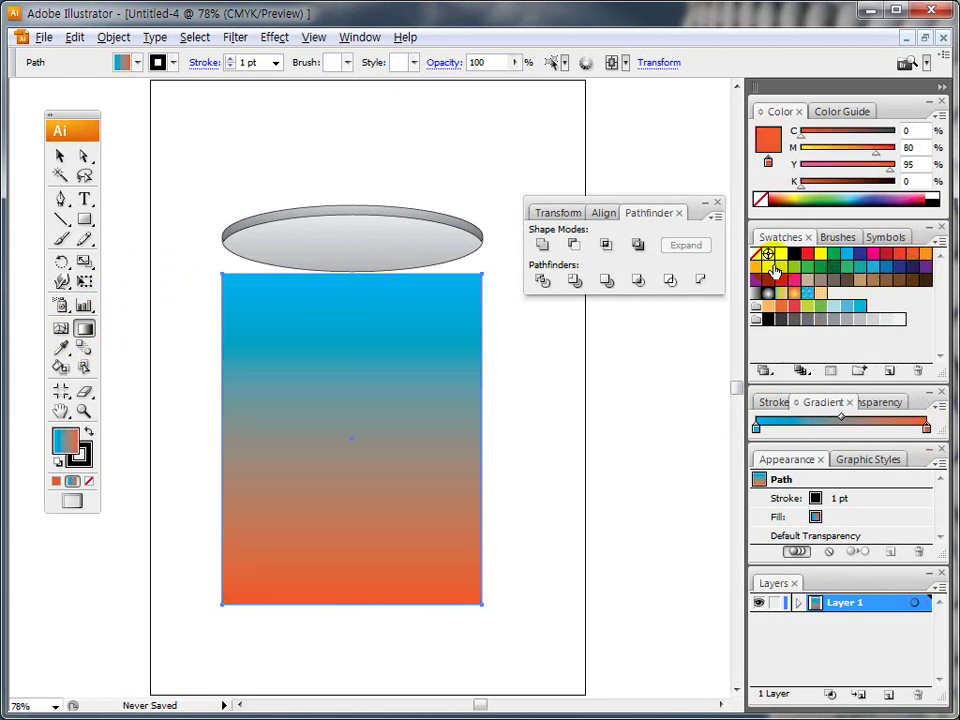
pyautogui.moveTo(747, 405); pyautogui.dragTo(757, 429)
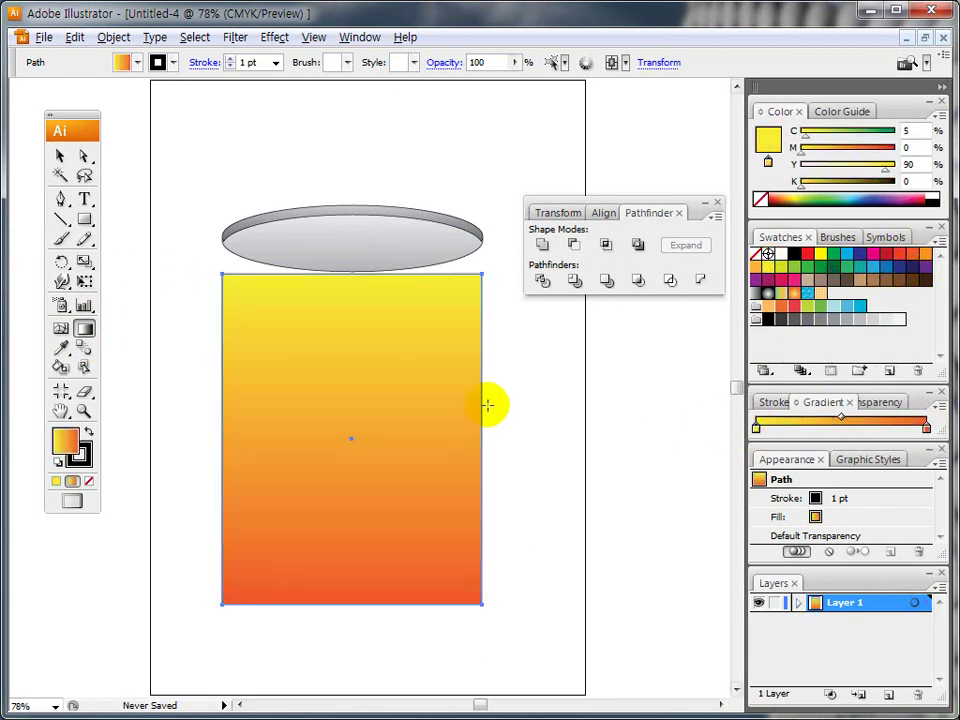
pyautogui.click(84, 328)
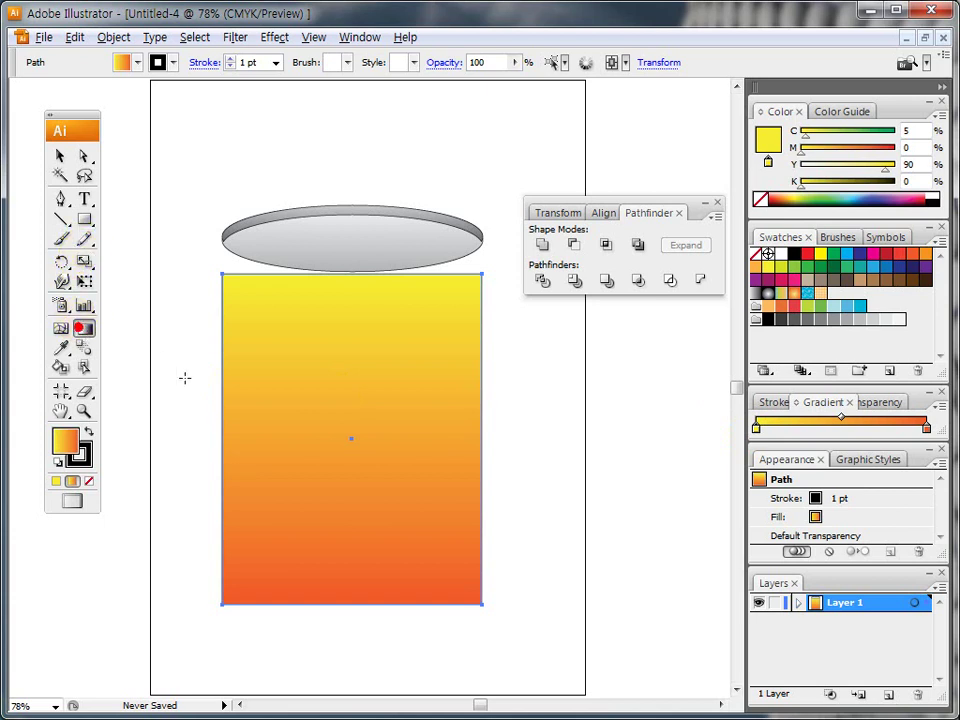
pyautogui.moveTo(479, 393); pyautogui.dragTo(483, 393)
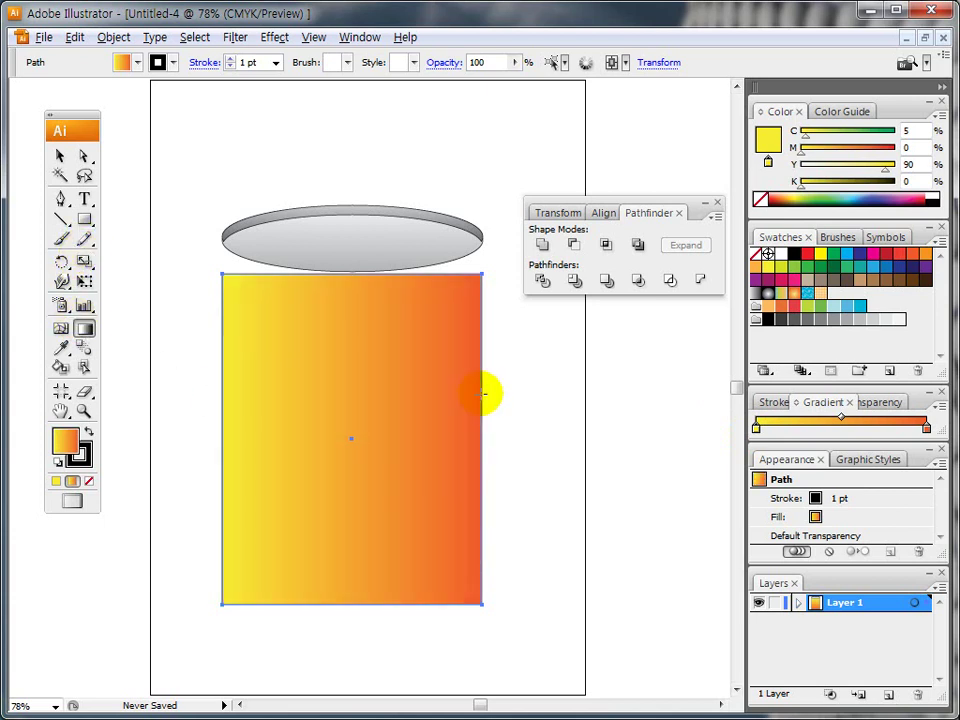
pyautogui.moveTo(208, 402); pyautogui.dragTo(501, 399)
pyautogui.click(58, 158)
pyautogui.click(161, 124)
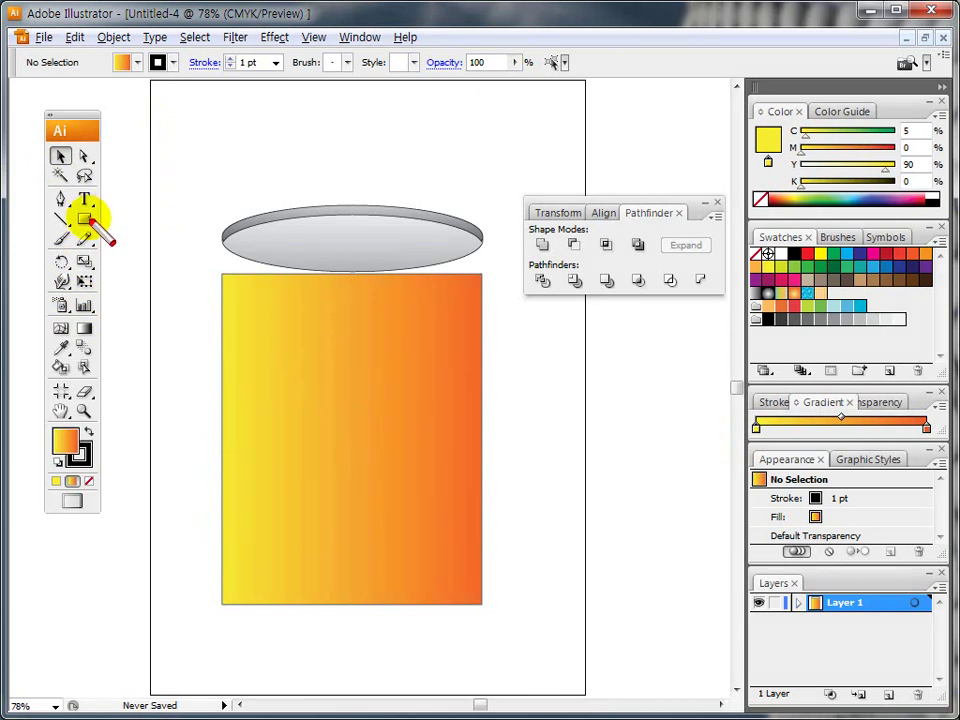
# - Draw a large circle centred on the rectangle, nearly as wide as it, and fill it with the C50 Y100 green swatch
pyautogui.moveTo(84, 218); pyautogui.dragTo(130, 262)
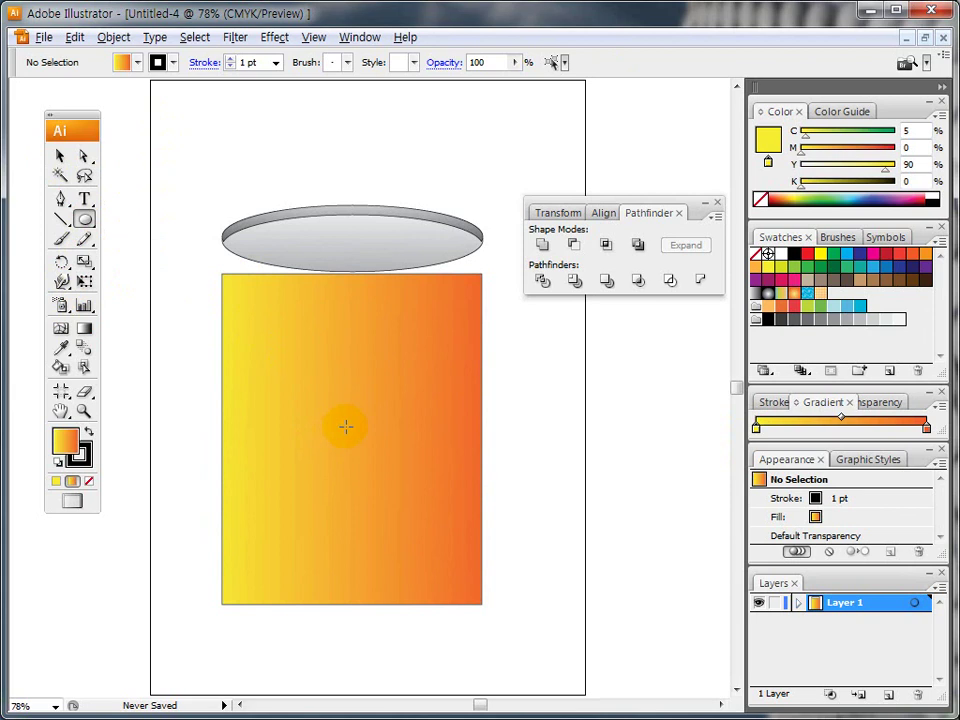
pyautogui.moveTo(348, 433); pyautogui.dragTo(425, 545)
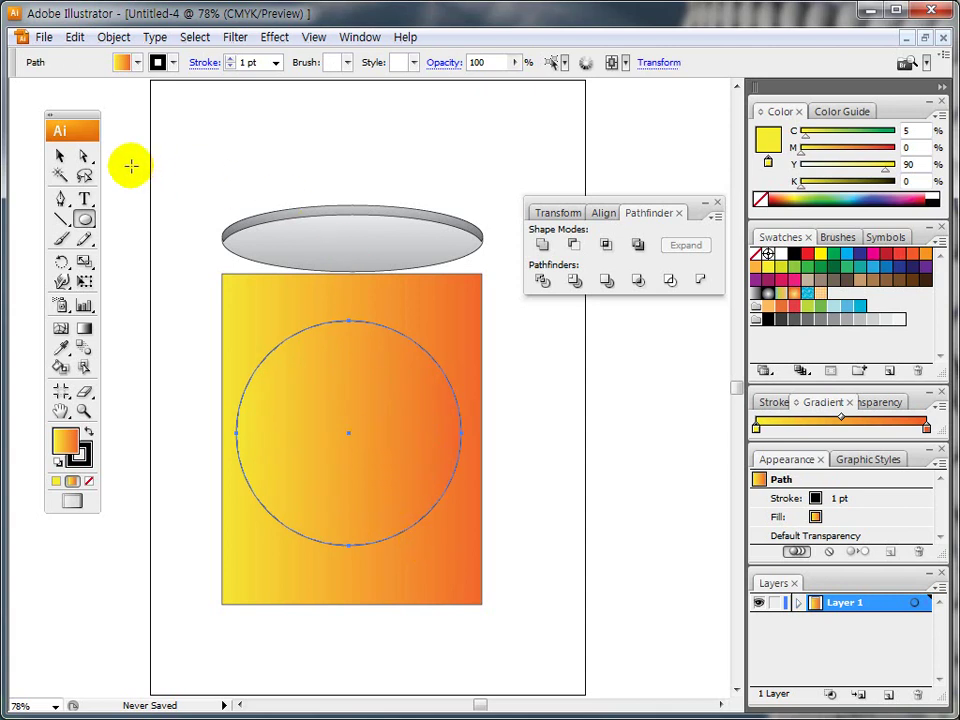
pyautogui.click(60, 158)
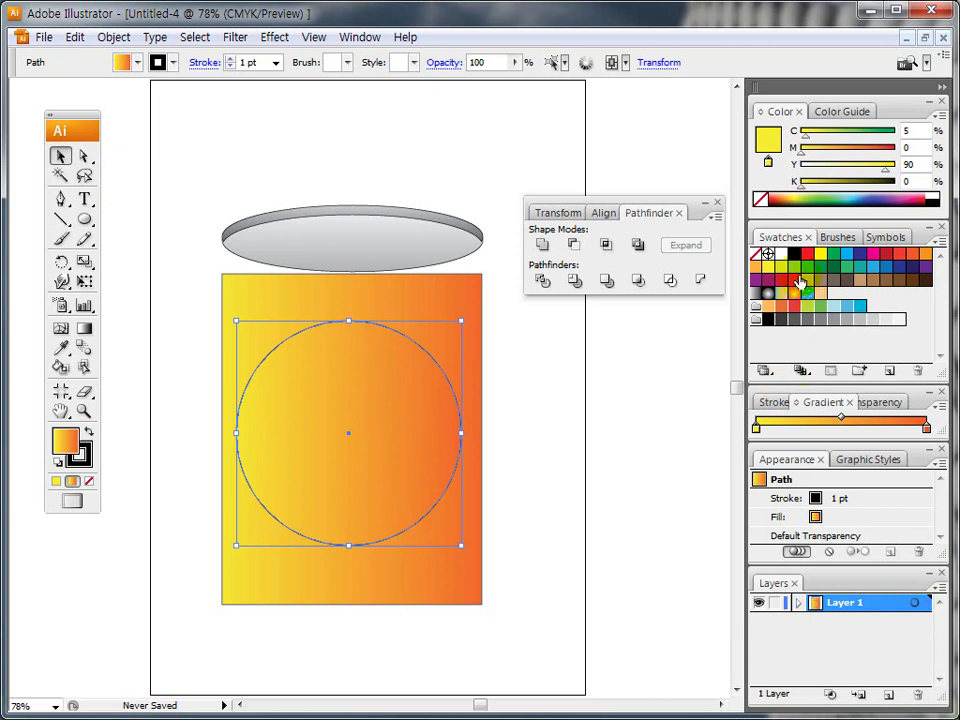
pyautogui.click(791, 270)
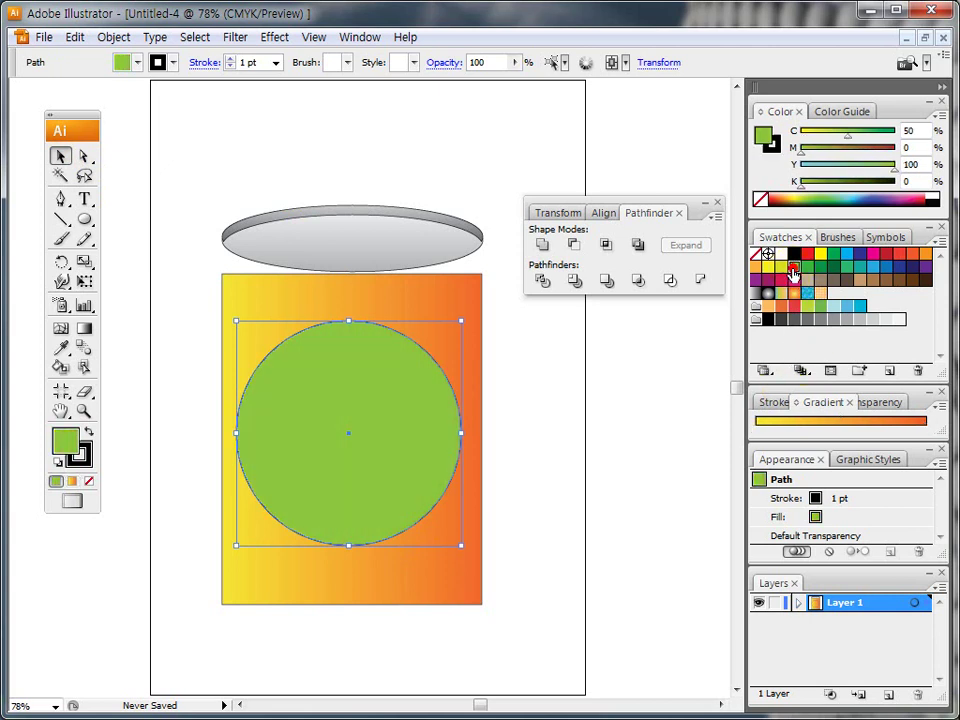
pyautogui.click(191, 326)
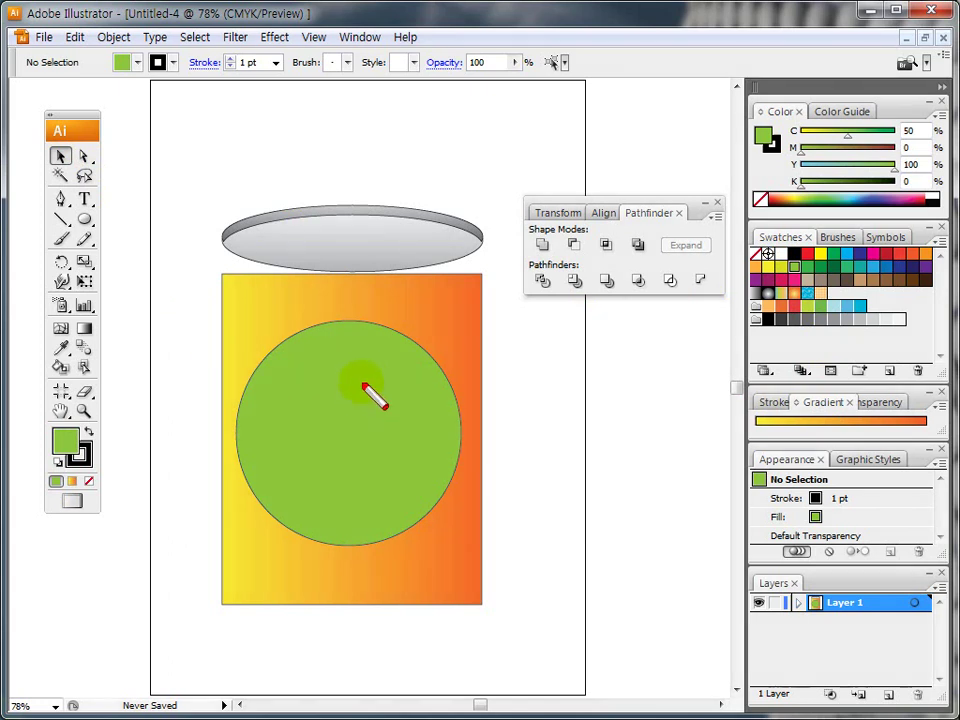
pyautogui.moveTo(278, 383)
pyautogui.mouseDown()
pyautogui.moveTo(347, 489)
pyautogui.moveTo(306, 359)
pyautogui.mouseUp()
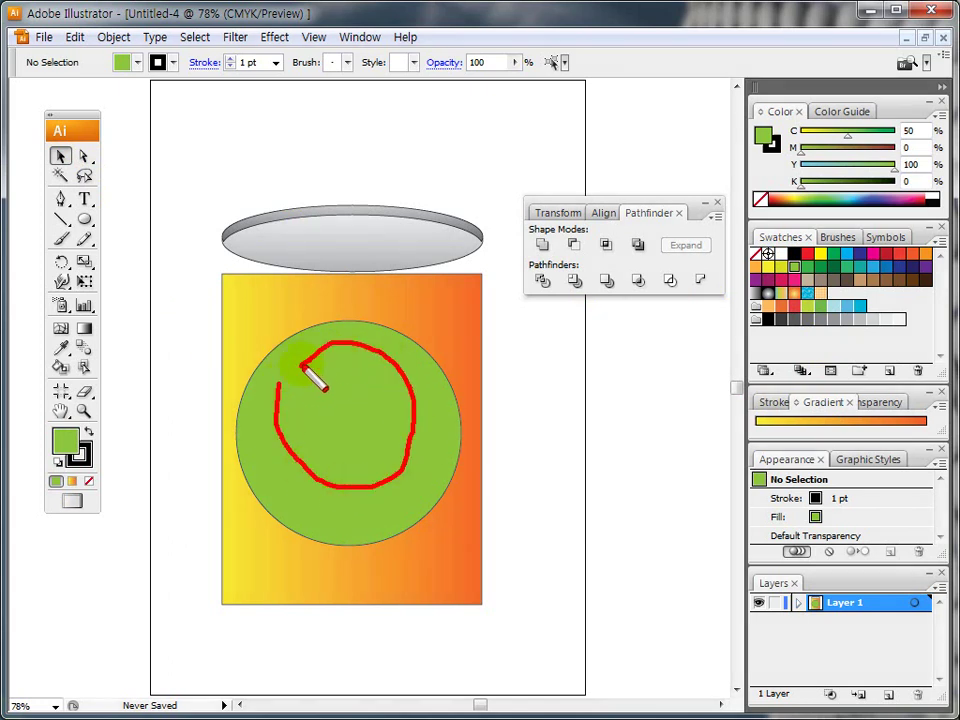
pyautogui.press('Escape')
pyautogui.moveTo(388, 426); pyautogui.dragTo(338, 343)
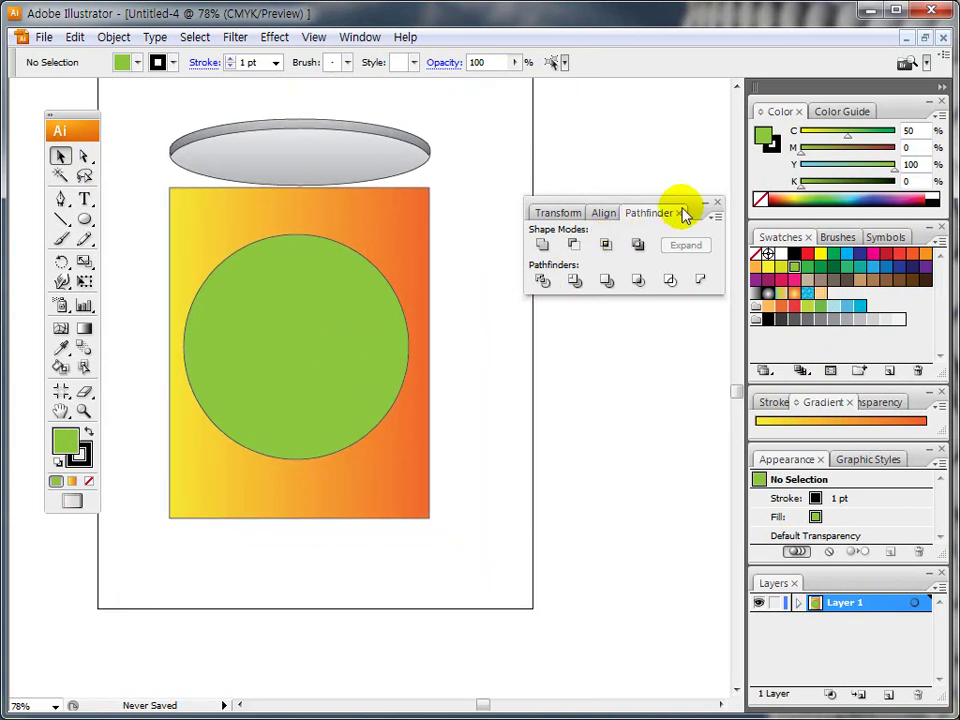
# - Draw a large green circle on the empty area beside the label rectangle, about as wide as the rectangle, and leave it selected
pyautogui.moveTo(665, 196); pyautogui.dragTo(646, 105)
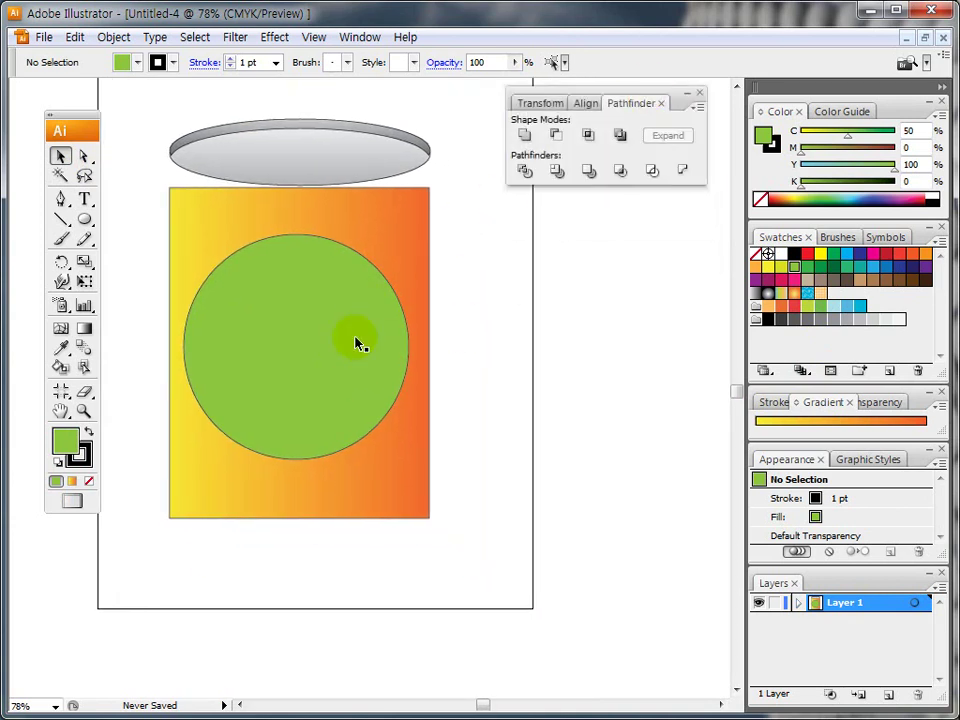
pyautogui.moveTo(358, 380); pyautogui.dragTo(340, 293)
pyautogui.press('Escape')
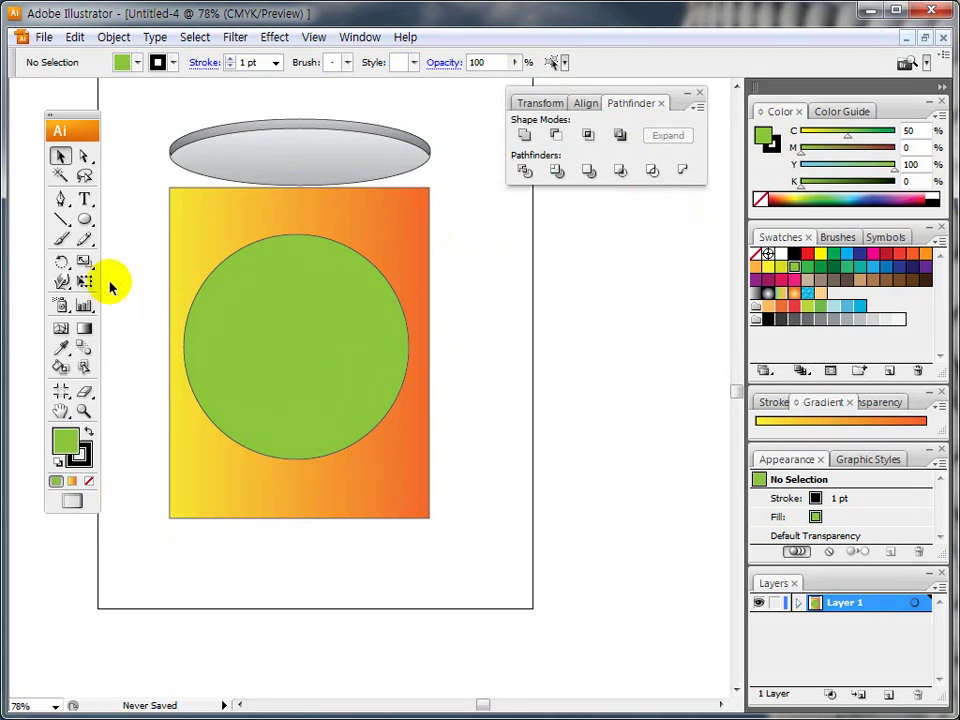
pyautogui.click(84, 218)
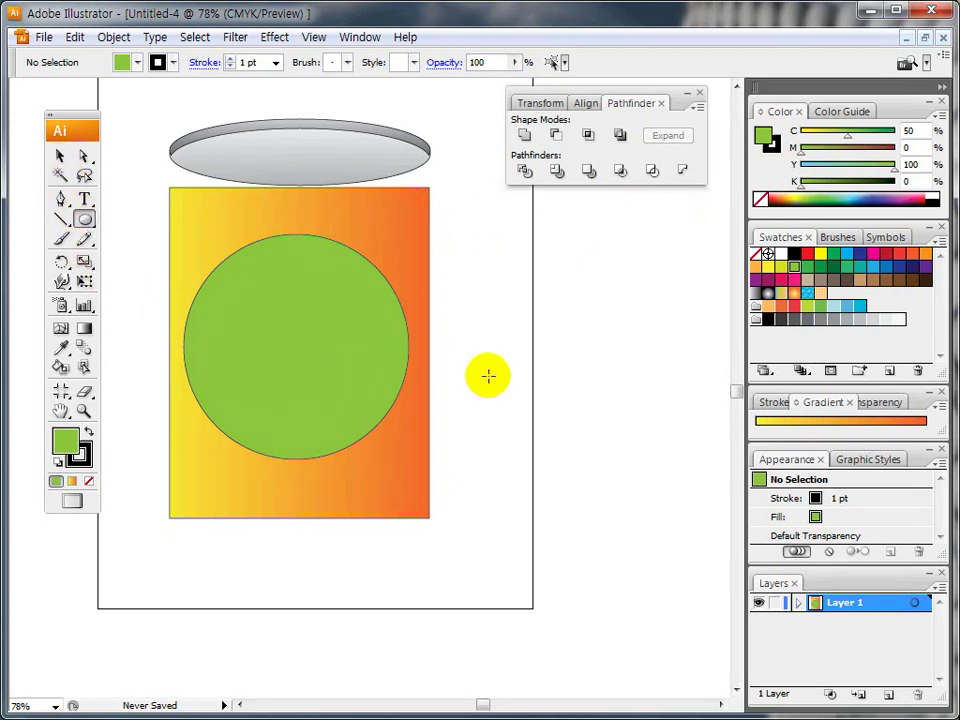
pyautogui.moveTo(529, 316); pyautogui.dragTo(429, 347)
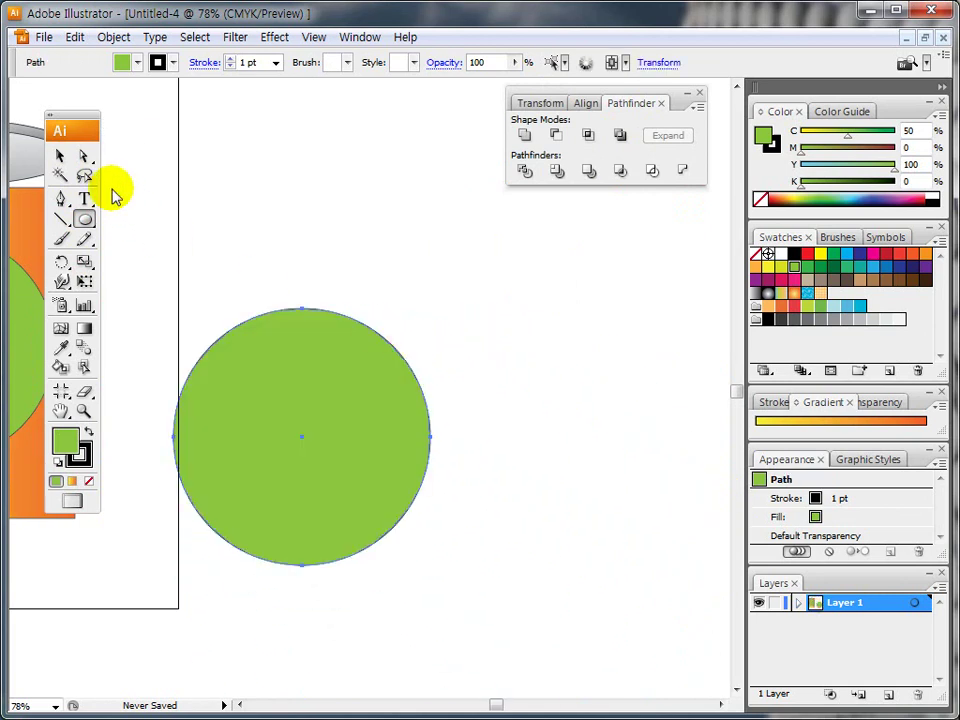
pyautogui.click(59, 156)
pyautogui.moveTo(287, 236); pyautogui.dragTo(495, 249)
pyautogui.moveTo(490, 364); pyautogui.dragTo(468, 317)
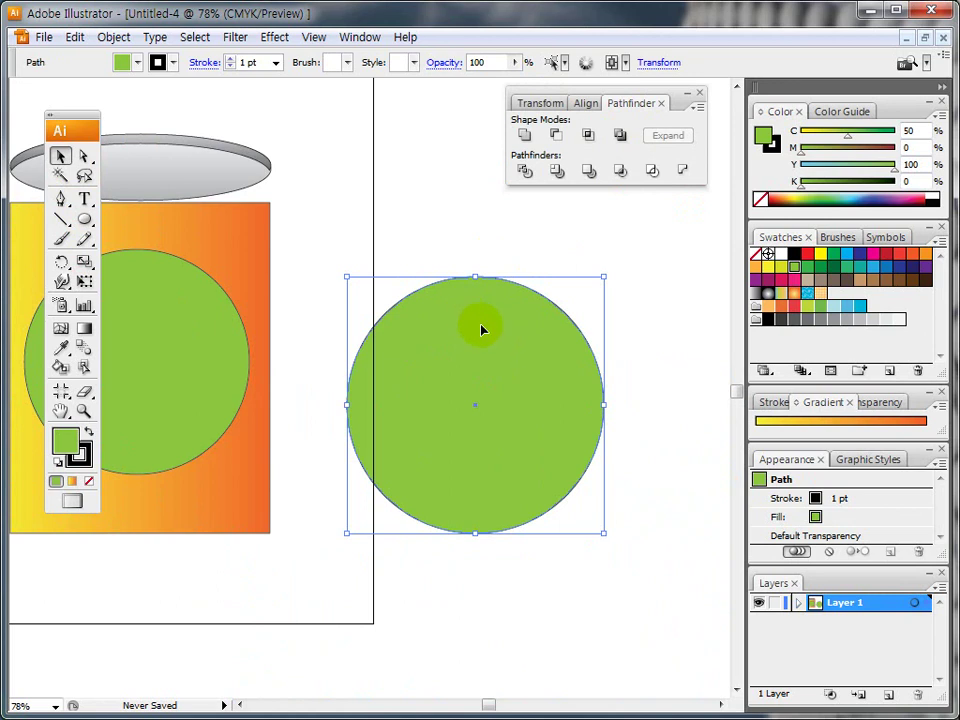
# - Make a concentric copy of the new circle with a uniform scale of 80%
pyautogui.doubleClick(84, 262)
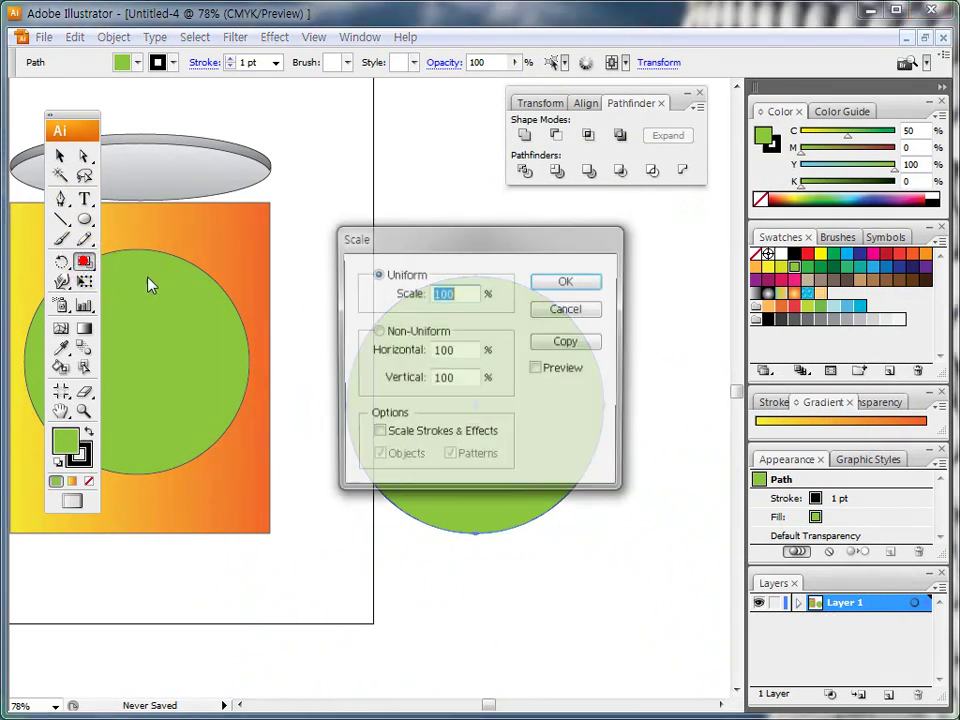
pyautogui.moveTo(424, 244); pyautogui.dragTo(261, 193)
pyautogui.moveTo(296, 240); pyautogui.dragTo(199, 240)
pyautogui.write('80')
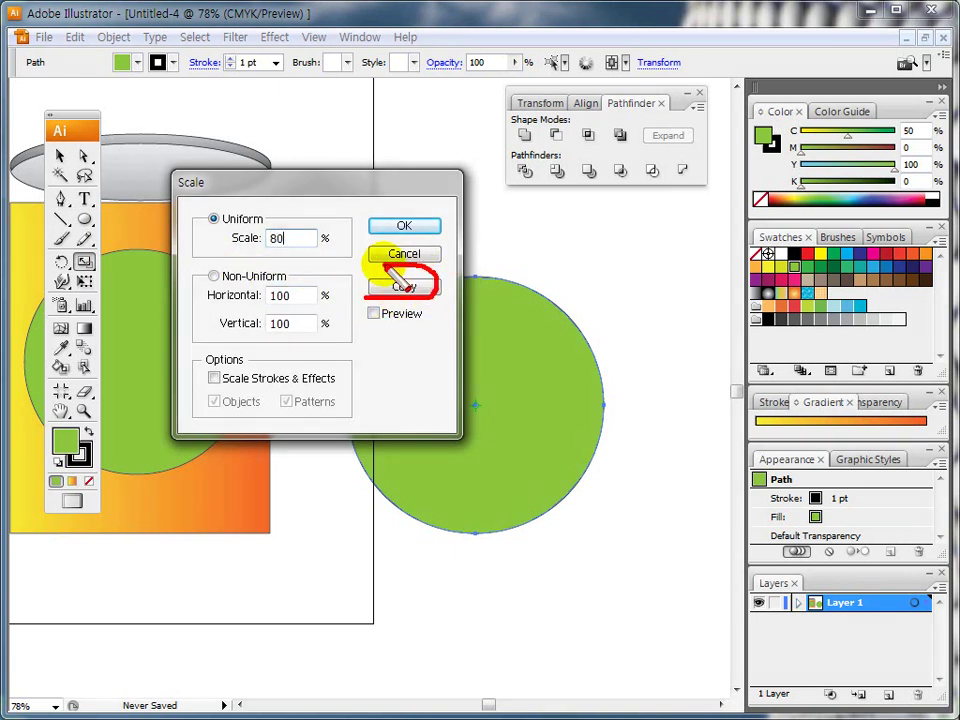
pyautogui.click(404, 287)
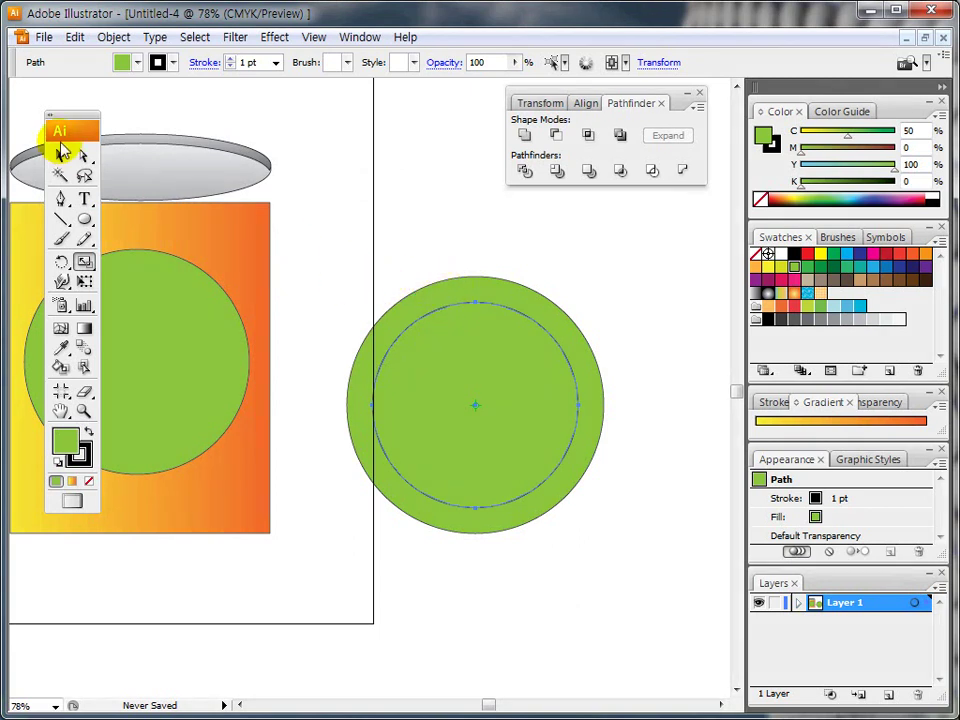
# - Enlarge the inner circle from its centre until only a narrow ring of the outer circle remains, and deselect it
pyautogui.click(60, 155)
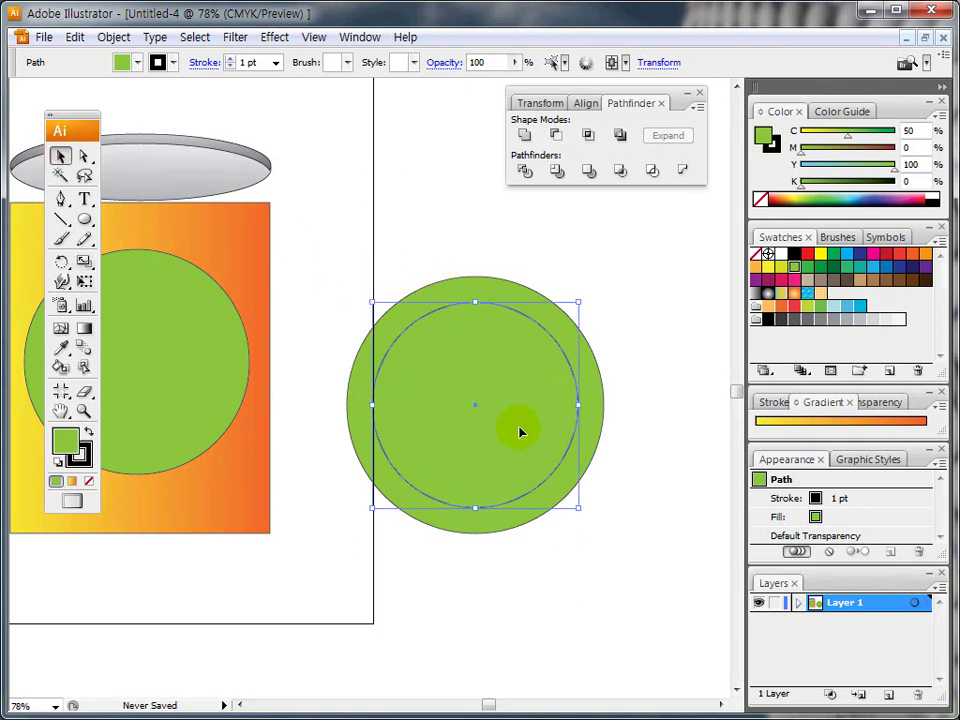
pyautogui.moveTo(579, 508); pyautogui.dragTo(597, 524)
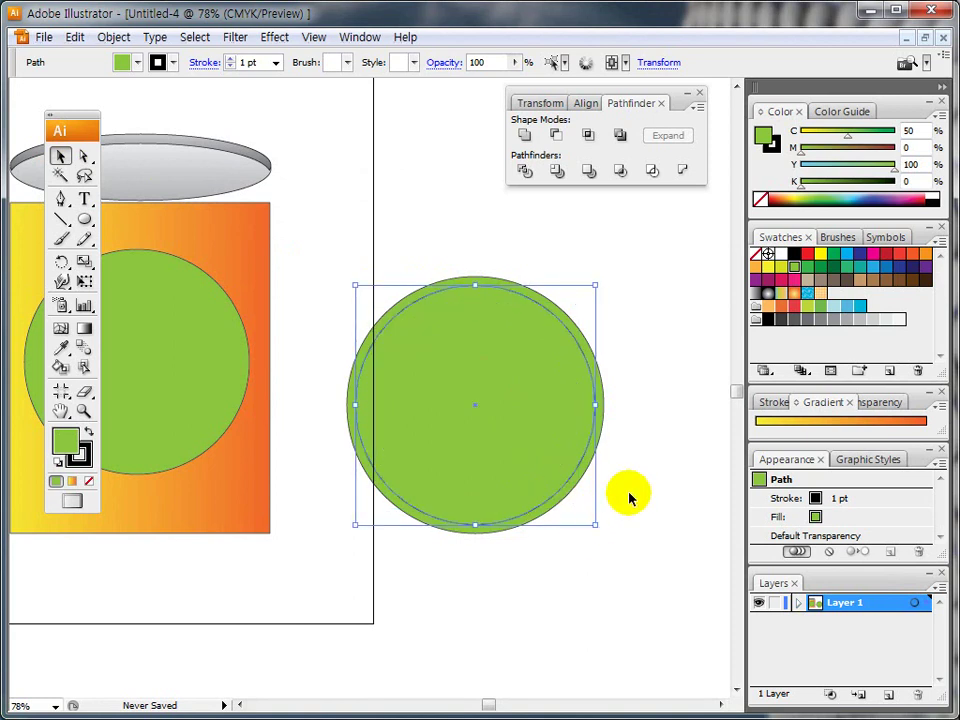
pyautogui.click(630, 493)
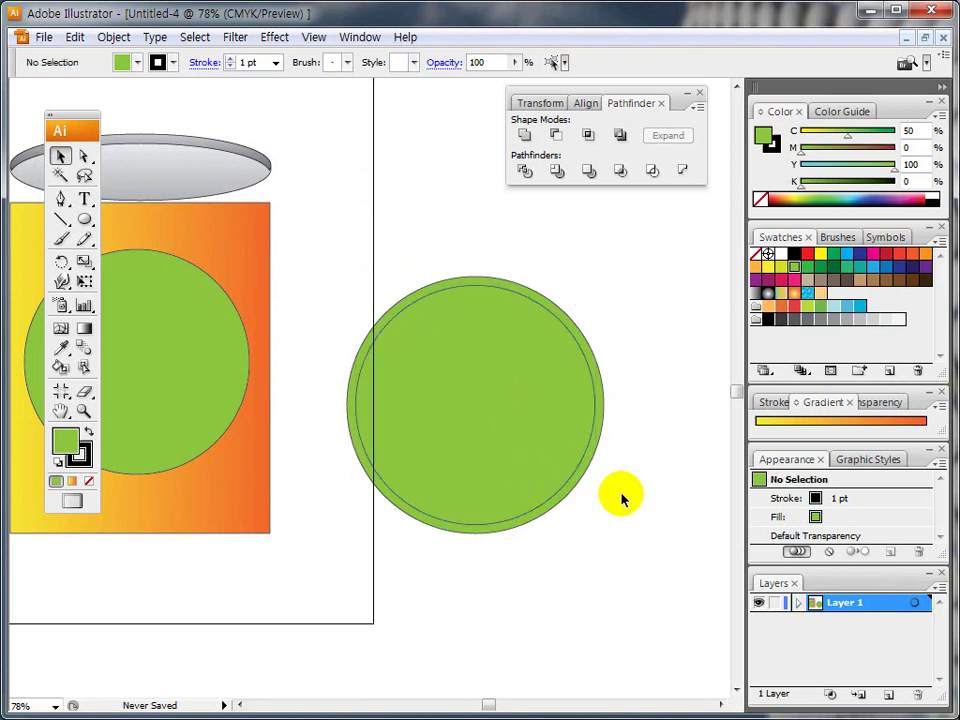
# - Fill the inner circle with the C5 Y90 yellow swatch and deselect it
pyautogui.click(463, 424)
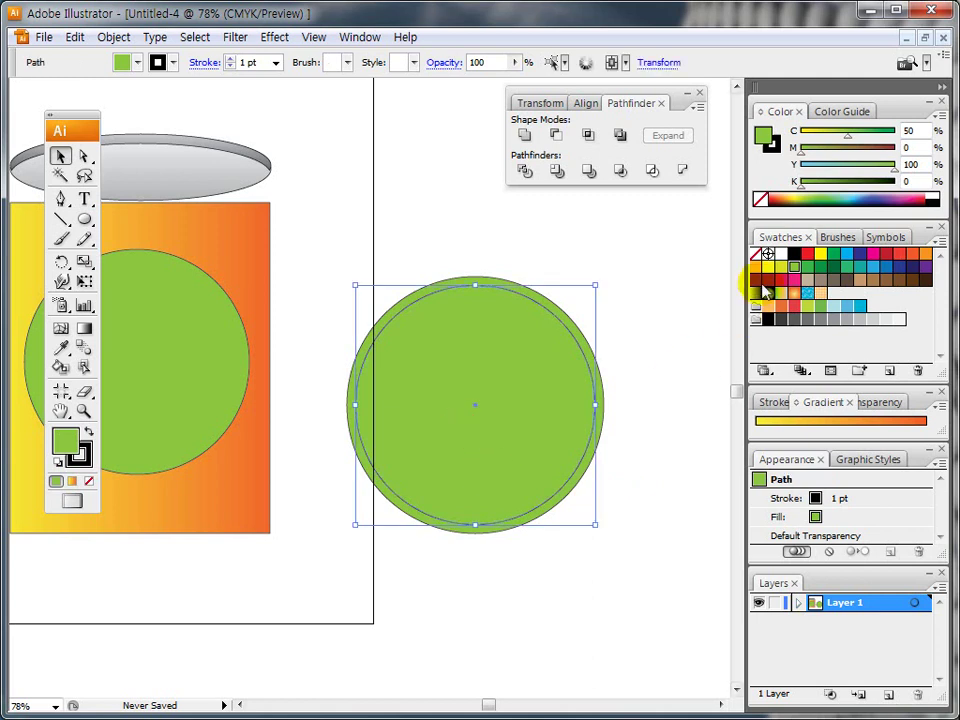
pyautogui.click(767, 267)
pyautogui.click(614, 326)
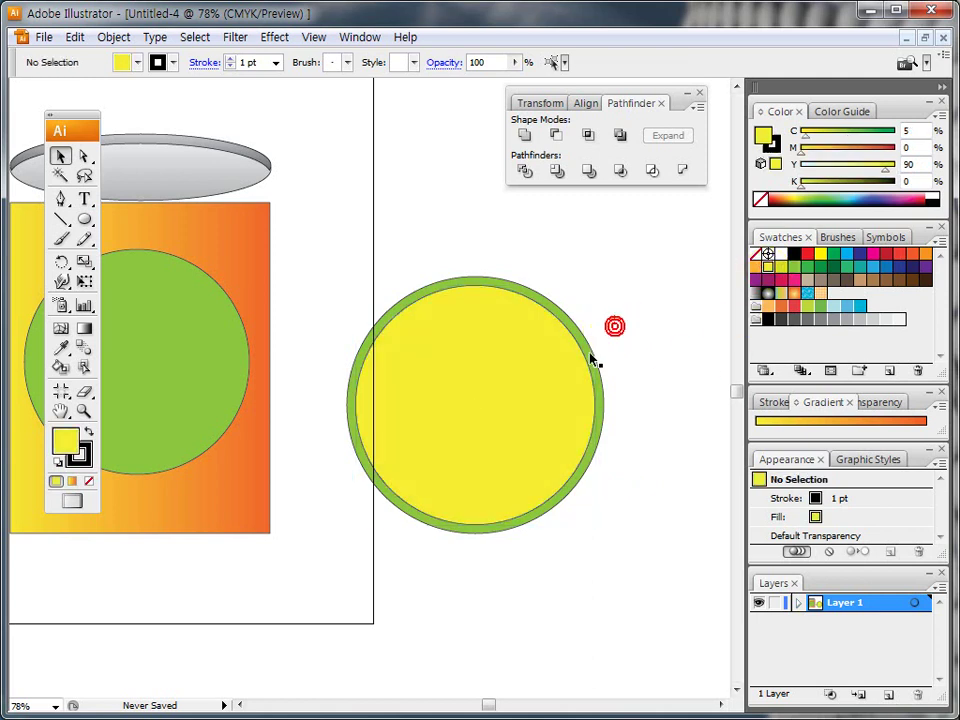
# - Fill the outer circle with the M80 Y95 orange-red swatch and the inner circle with the M35 Y85 orange swatch
pyautogui.click(591, 353)
pyautogui.click(910, 256)
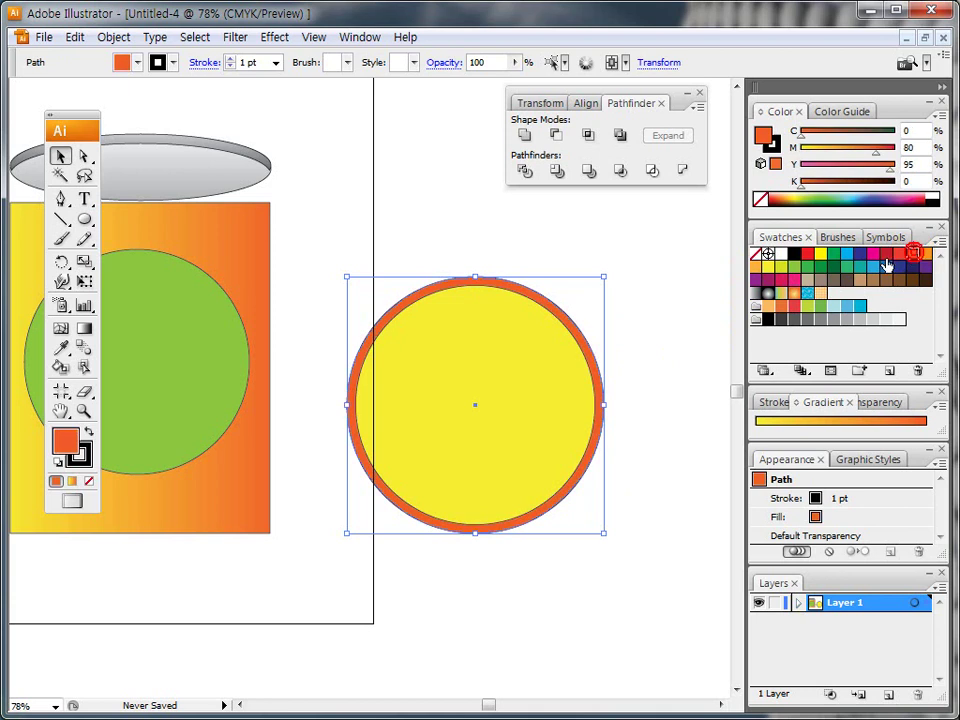
pyautogui.click(649, 266)
pyautogui.click(520, 355)
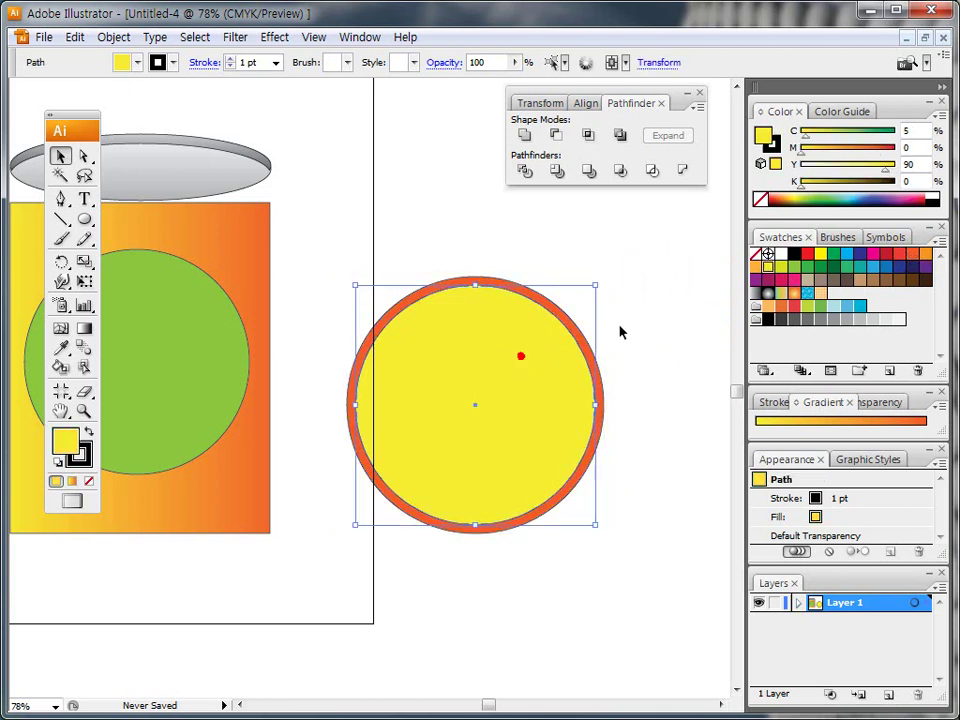
pyautogui.click(757, 268)
pyautogui.click(623, 272)
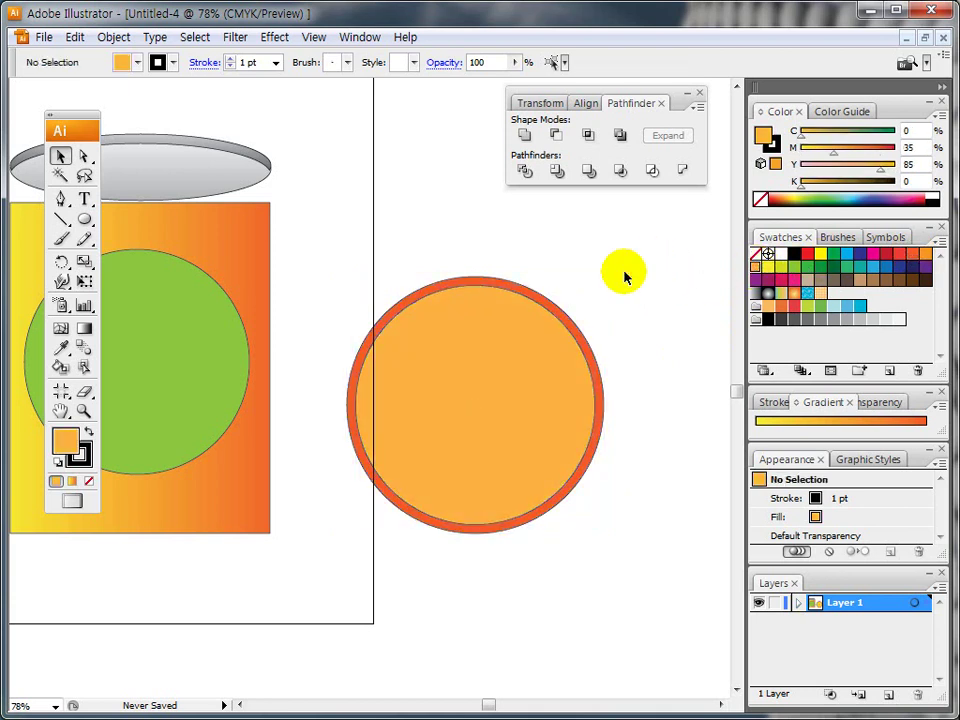
# - Draw a thin vertical rectangle through the circles' centre, extending past both edges, and fill it with the C50 Y100 green swatch
pyautogui.click(85, 220)
pyautogui.moveTo(85, 220); pyautogui.dragTo(121, 221)
pyautogui.moveTo(471, 258); pyautogui.dragTo(476, 563)
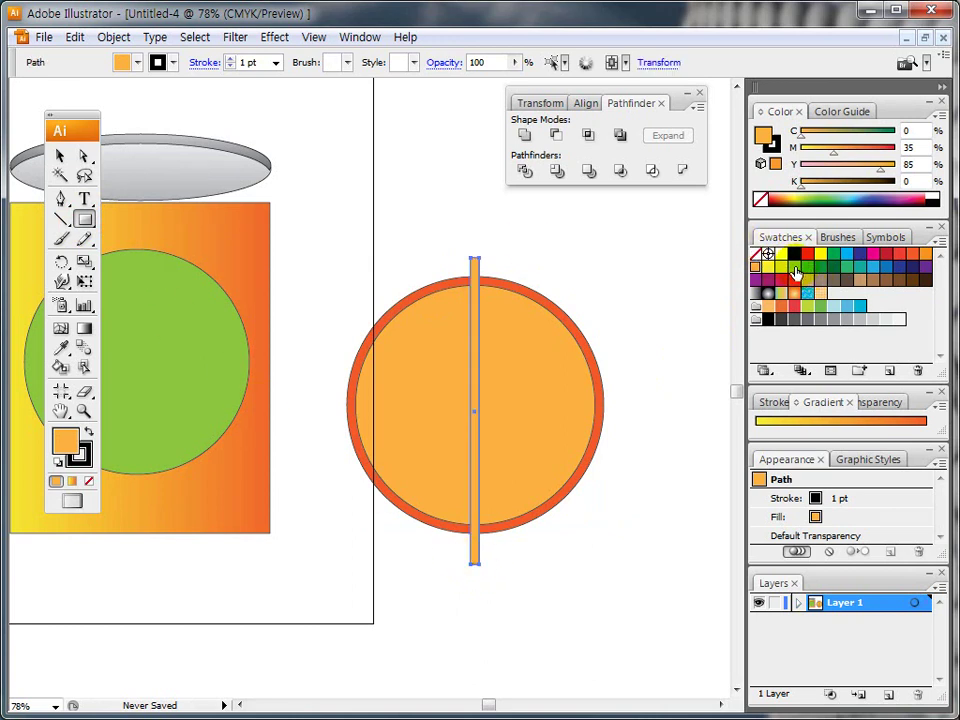
pyautogui.click(795, 269)
pyautogui.click(59, 156)
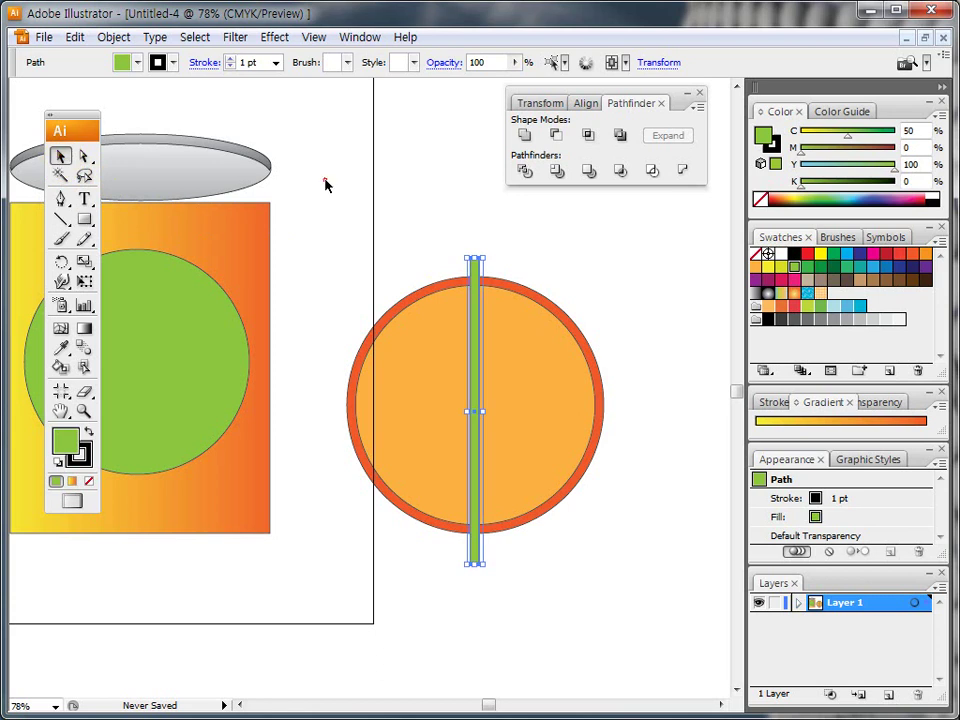
pyautogui.click(345, 230)
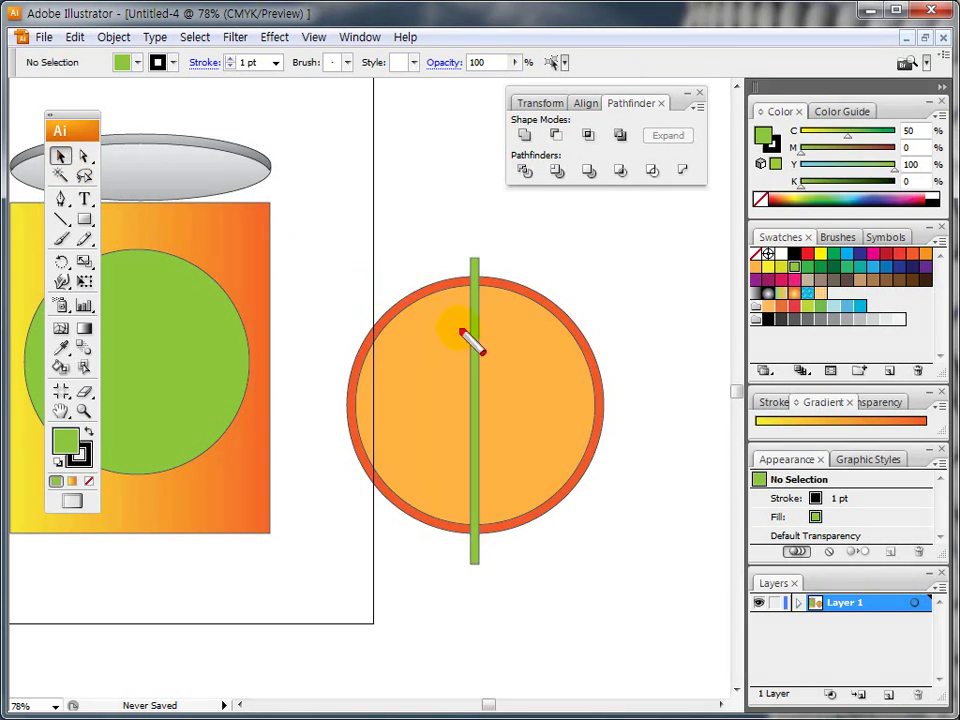
pyautogui.moveTo(372, 290); pyautogui.dragTo(585, 505)
pyautogui.moveTo(353, 433); pyautogui.dragTo(608, 343)
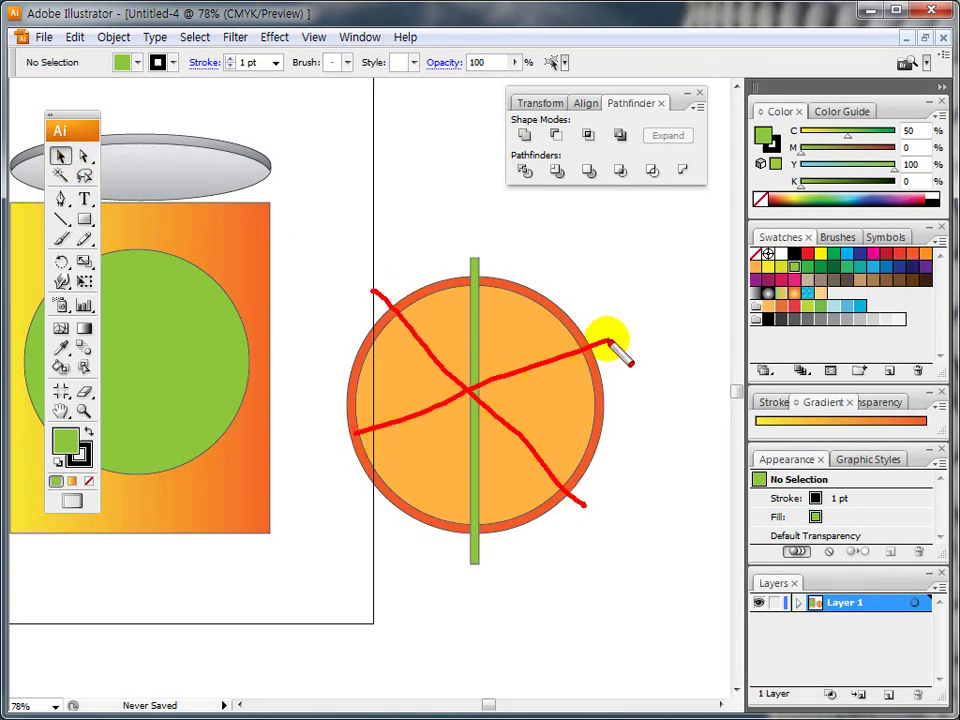
pyautogui.moveTo(614, 417); pyautogui.dragTo(353, 394)
pyautogui.press('Escape')
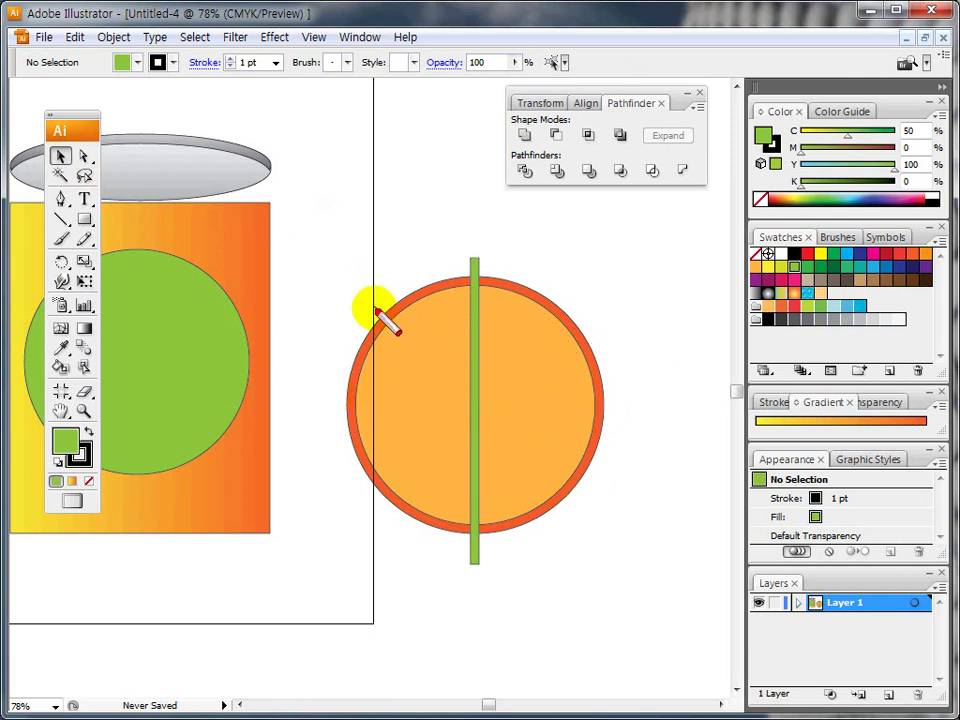
pyautogui.moveTo(412, 378); pyautogui.dragTo(414, 380)
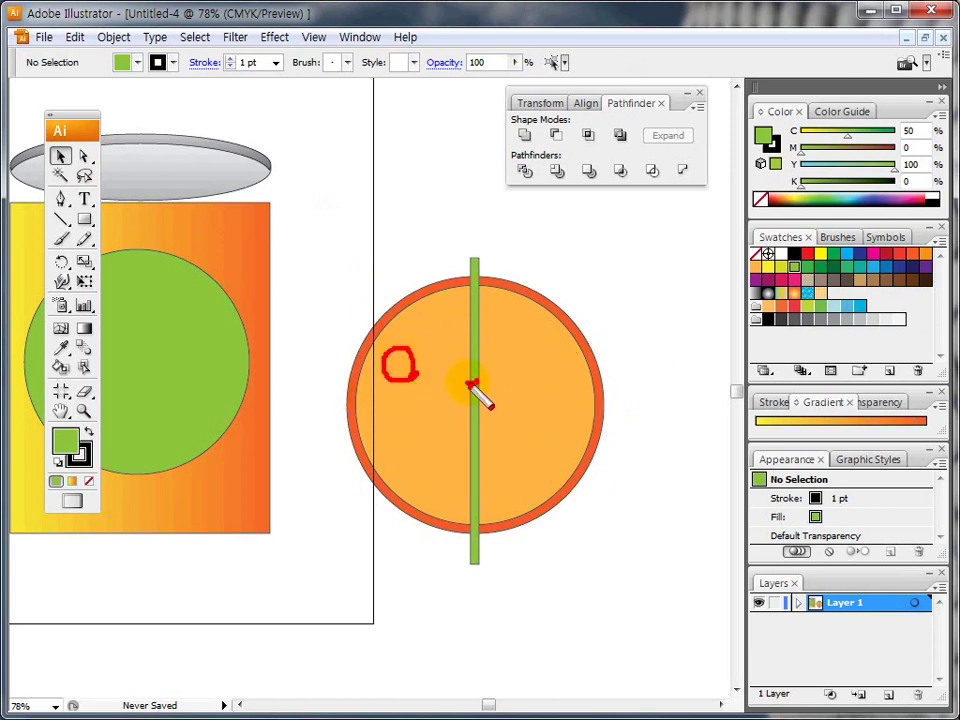
pyautogui.moveTo(551, 305); pyautogui.dragTo(548, 306)
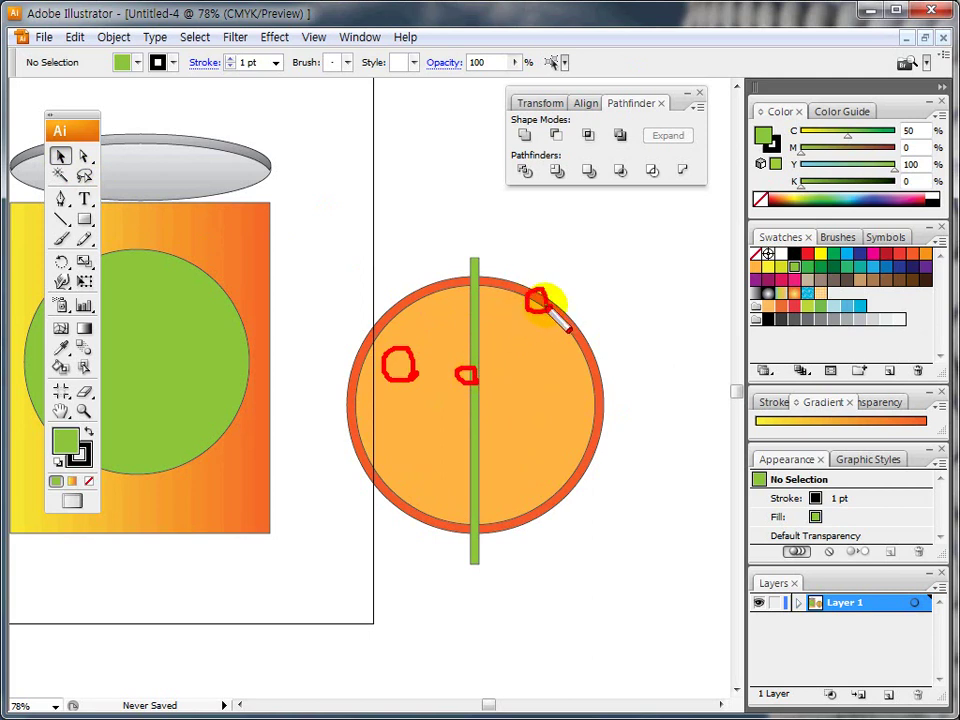
pyautogui.press('Escape')
# - Align both circles and the green bar on their horizontal and vertical centres, and leave only the bar selected
pyautogui.click(60, 157)
pyautogui.moveTo(347, 257); pyautogui.dragTo(630, 567)
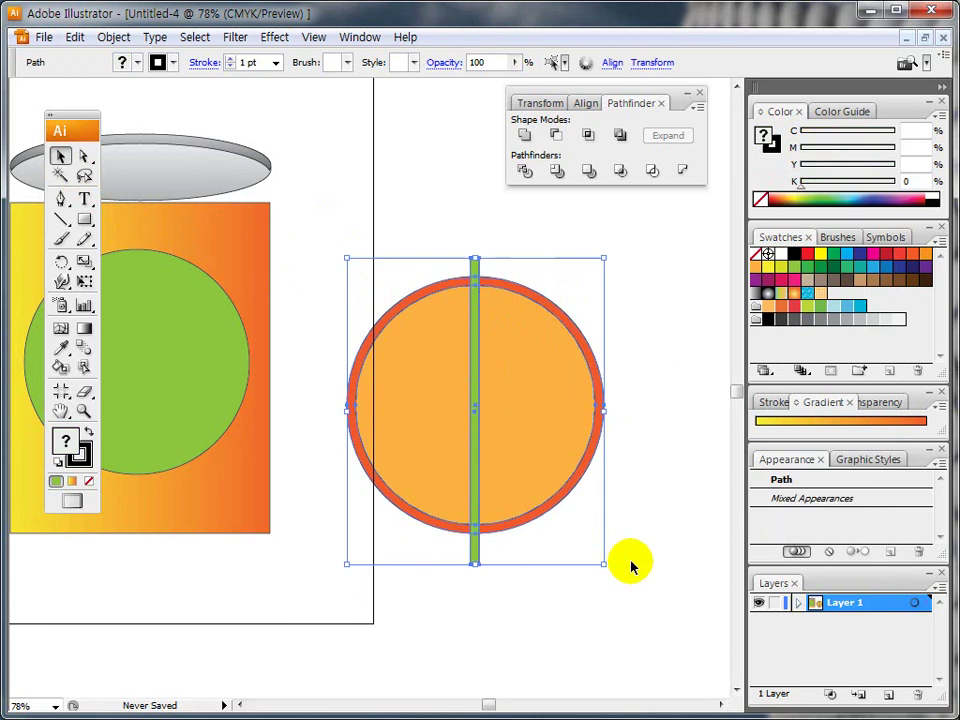
pyautogui.click(585, 104)
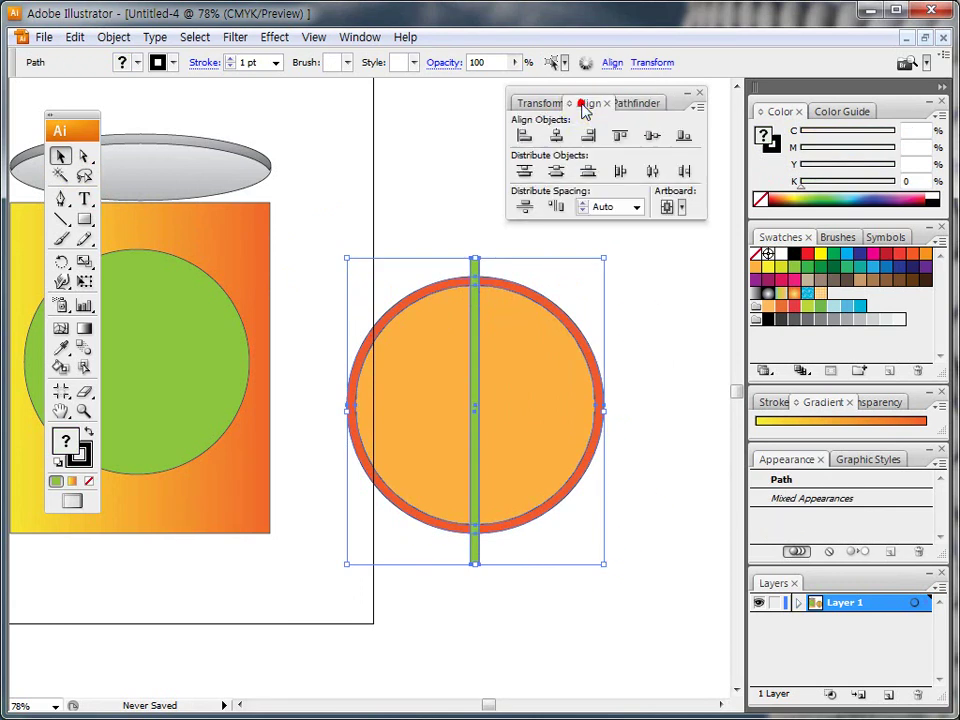
pyautogui.hotkey('ctrl', '2')
pyautogui.moveTo(557, 121); pyautogui.dragTo(578, 148)
pyautogui.click(556, 136)
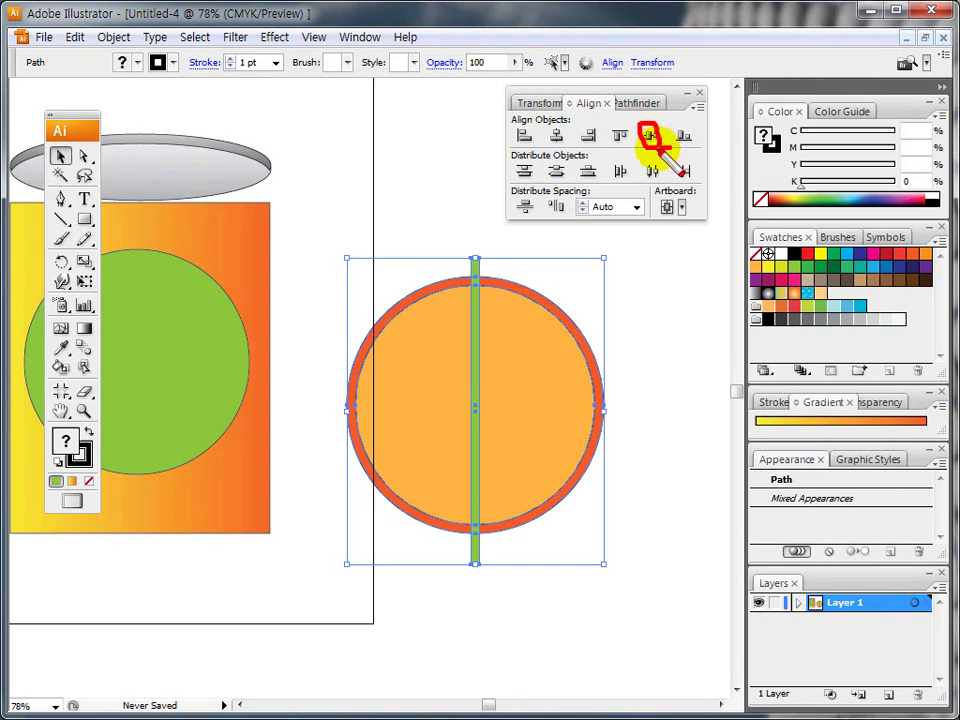
pyautogui.click(652, 136)
pyautogui.click(440, 227)
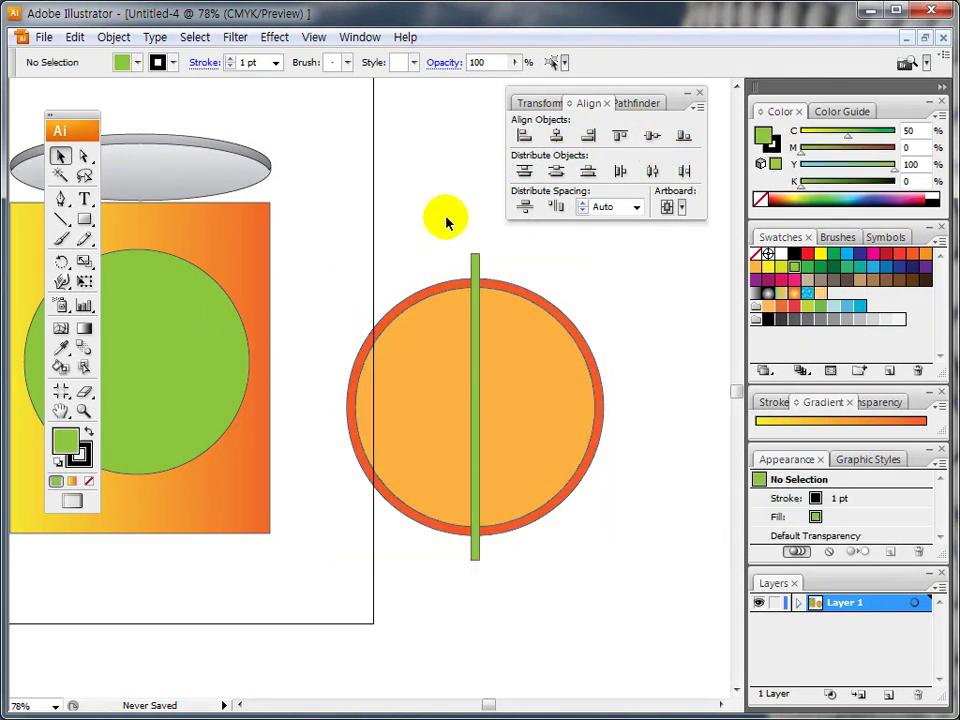
pyautogui.click(476, 382)
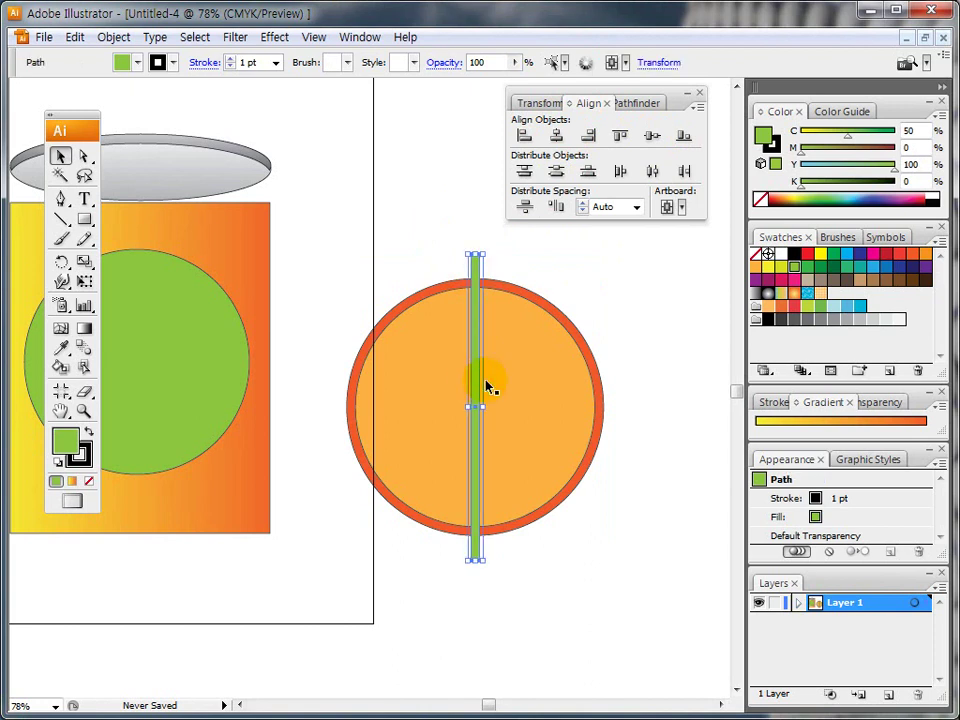
pyautogui.doubleClick(61, 262)
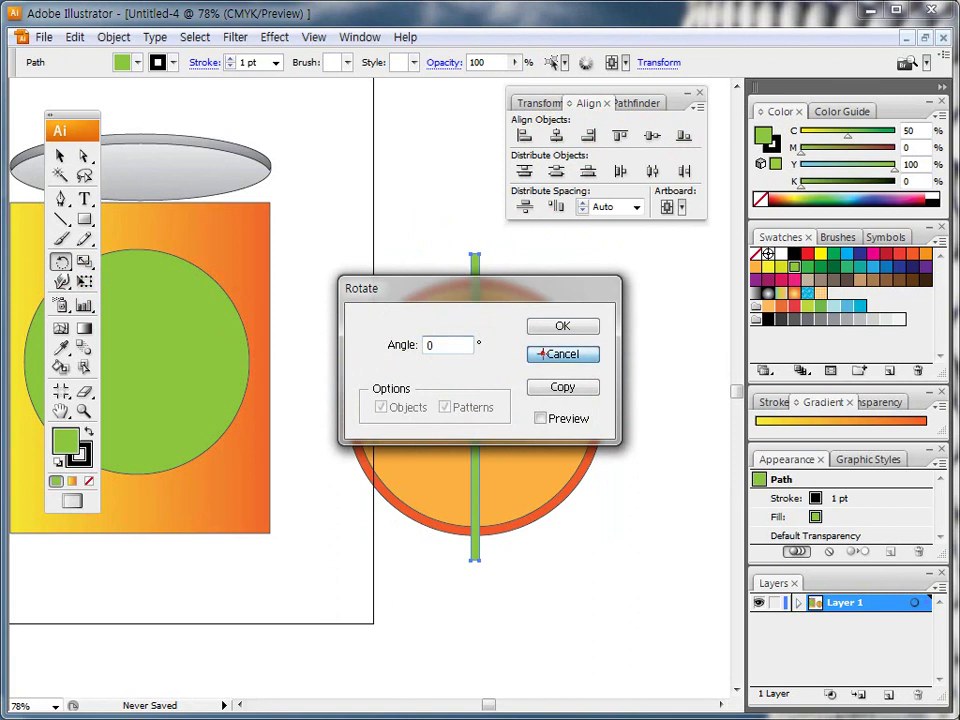
pyautogui.click(545, 355)
pyautogui.click(476, 258)
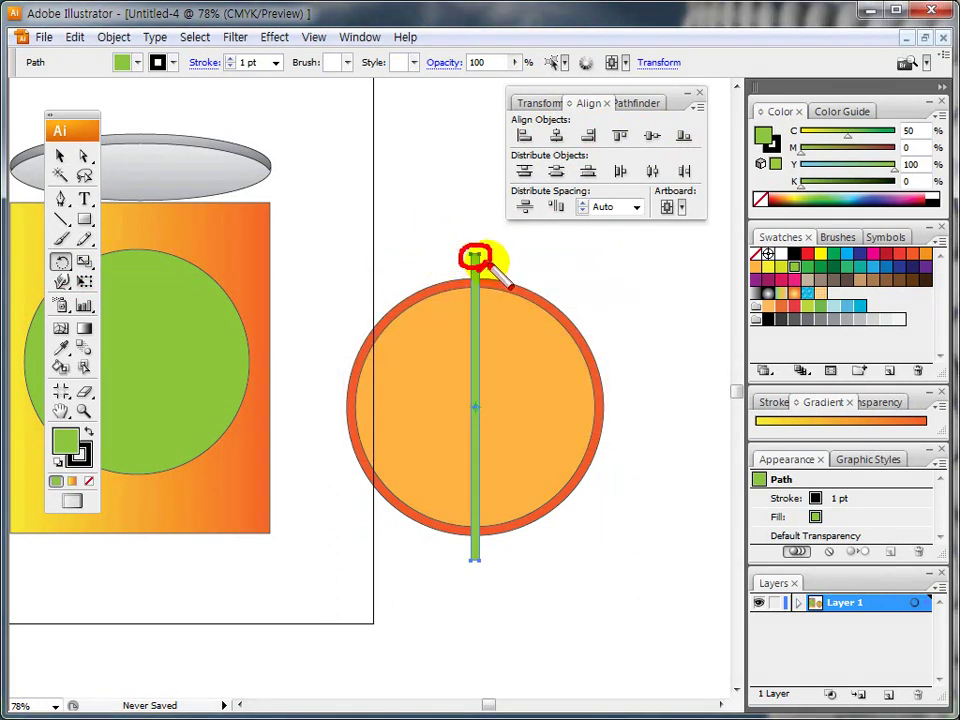
# - Copy the green bar rotated 45° about its centre and repeat the transformation until four bars cross the circle like spokes
pyautogui.doubleClick(61, 262)
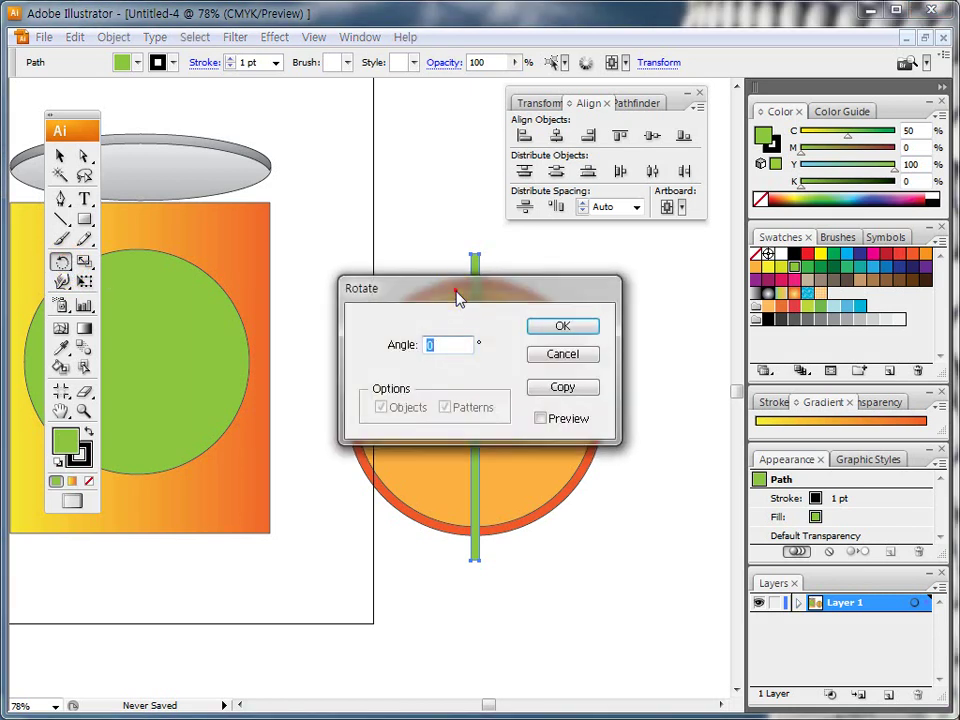
pyautogui.moveTo(457, 298); pyautogui.dragTo(479, 373)
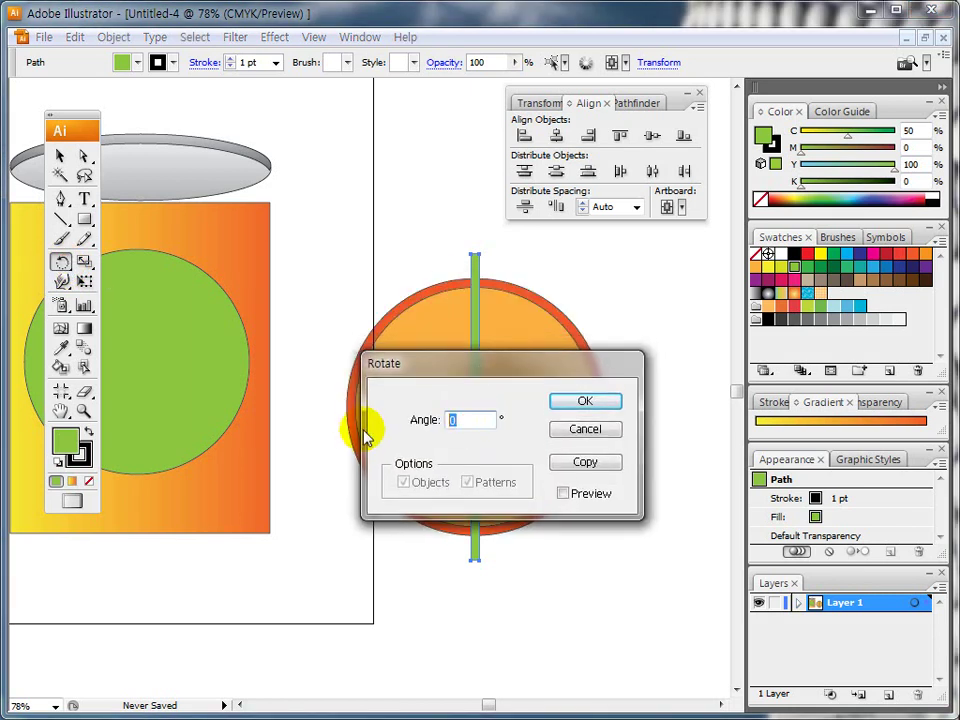
pyautogui.write('45')
pyautogui.click(577, 494)
pyautogui.click(577, 493)
pyautogui.click(577, 494)
pyautogui.moveTo(495, 365); pyautogui.dragTo(461, 448)
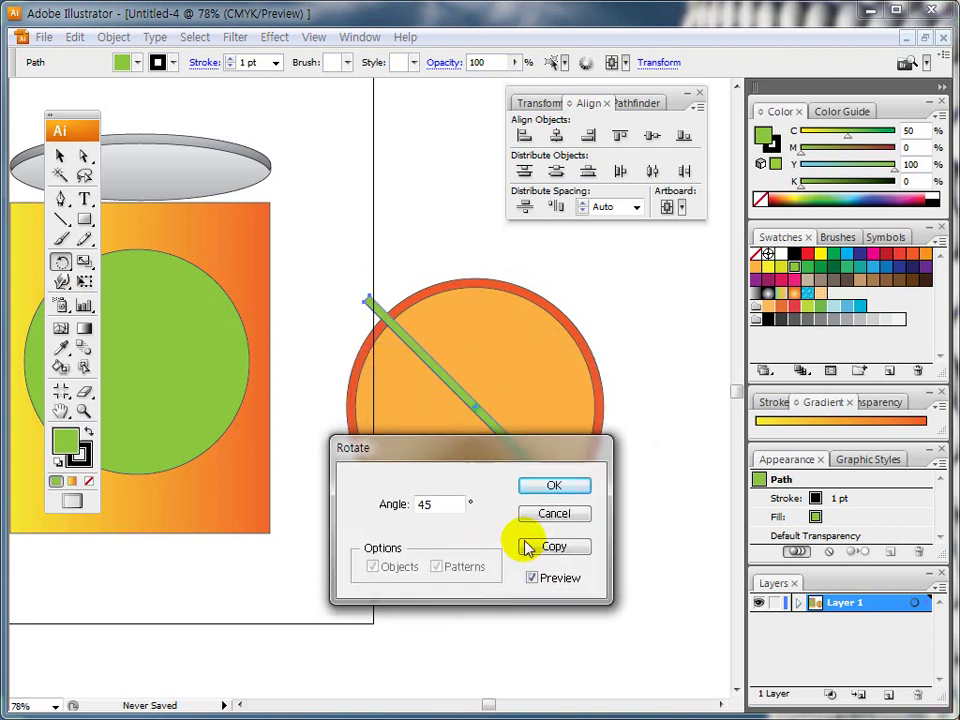
pyautogui.click(531, 543)
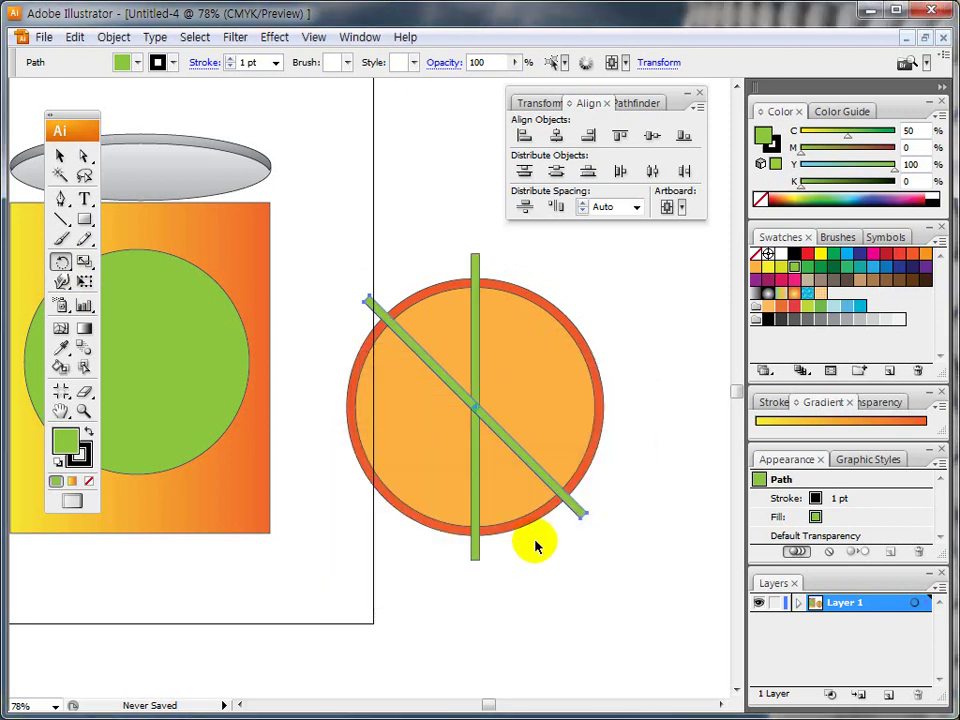
pyautogui.hotkey('ctrl', 'd')
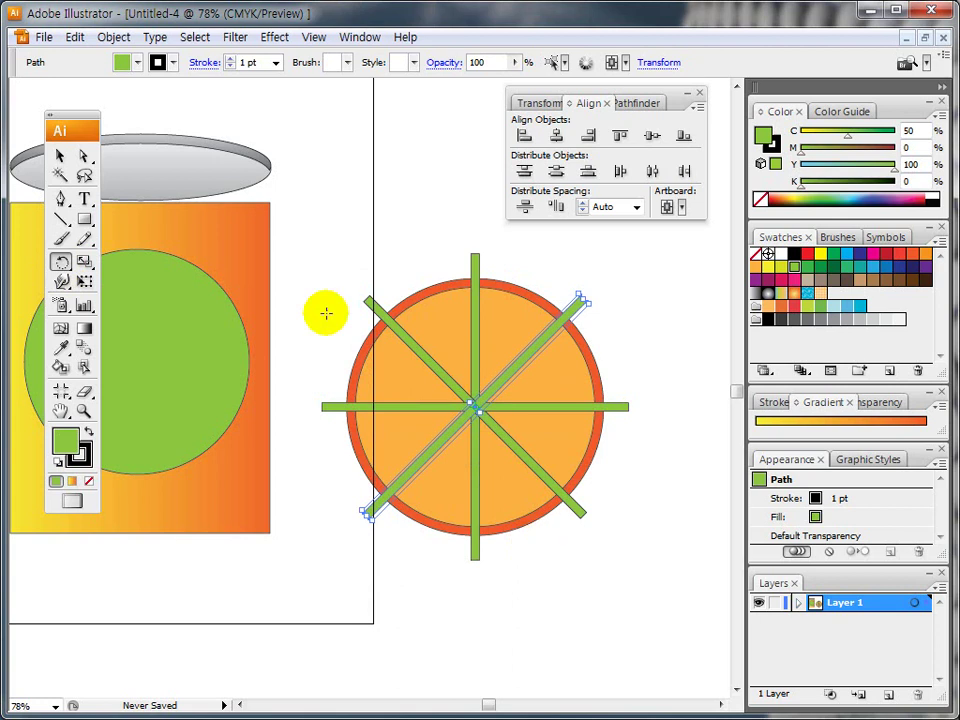
# - Select the inner orange circle with all four green bars and subtract the bars from it, leaving eight separate segments
pyautogui.click(59, 156)
pyautogui.click(347, 180)
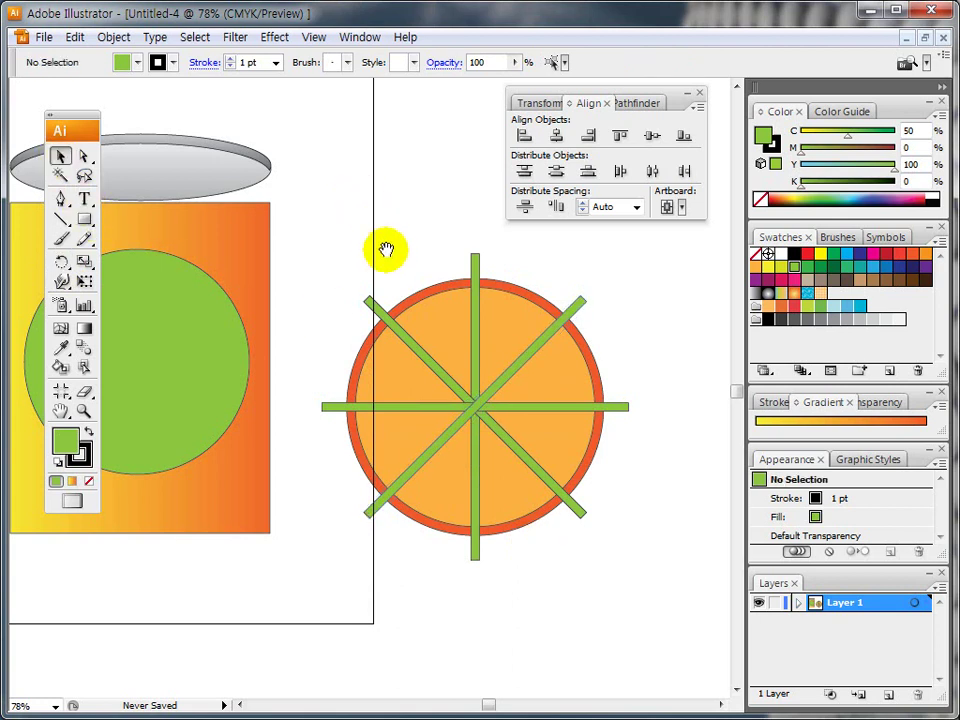
pyautogui.moveTo(386, 247); pyautogui.dragTo(369, 181)
pyautogui.moveTo(374, 232)
pyautogui.mouseDown()
pyautogui.moveTo(449, 322)
pyautogui.moveTo(453, 215)
pyautogui.moveTo(381, 228)
pyautogui.moveTo(424, 194)
pyautogui.mouseUp()
pyautogui.press('Escape')
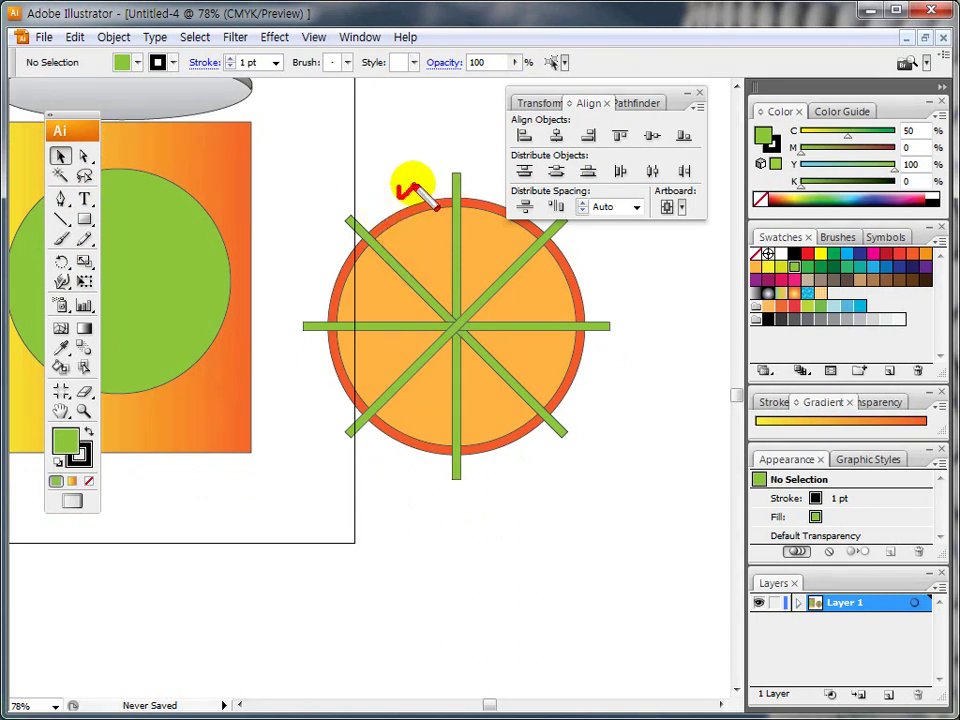
pyautogui.moveTo(304, 146); pyautogui.dragTo(642, 535)
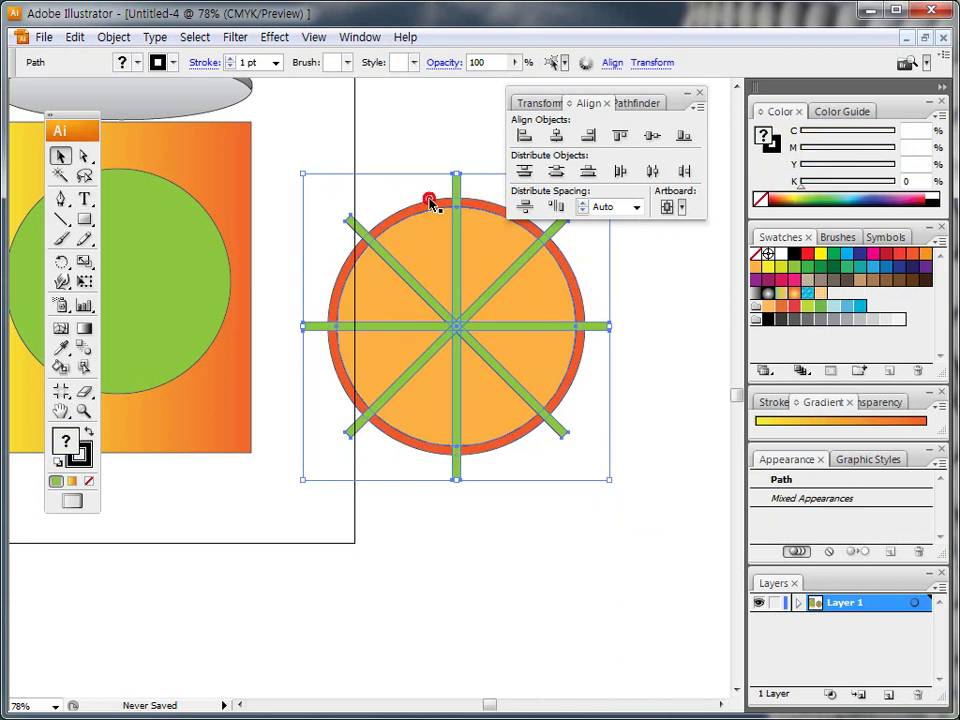
pyautogui.moveTo(419, 236); pyautogui.dragTo(441, 235)
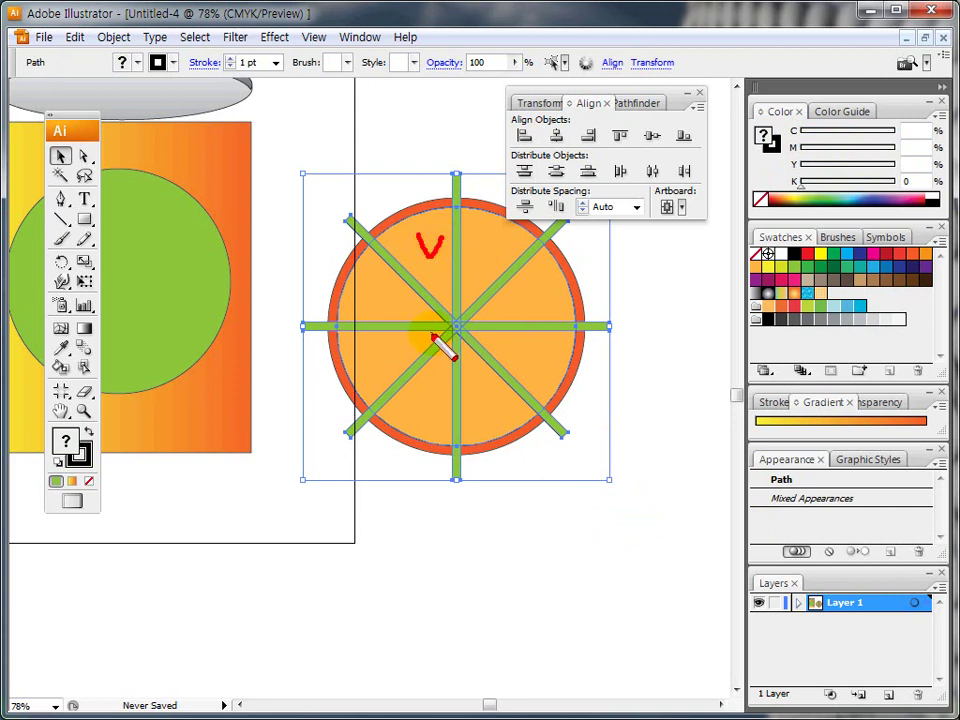
pyautogui.press('Escape')
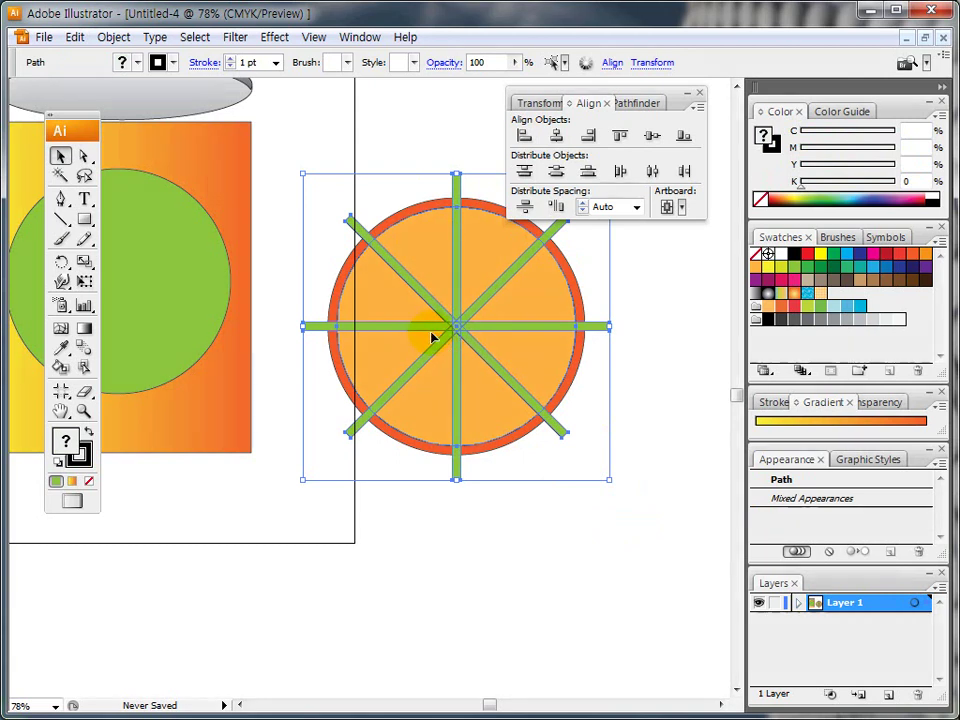
pyautogui.click(645, 104)
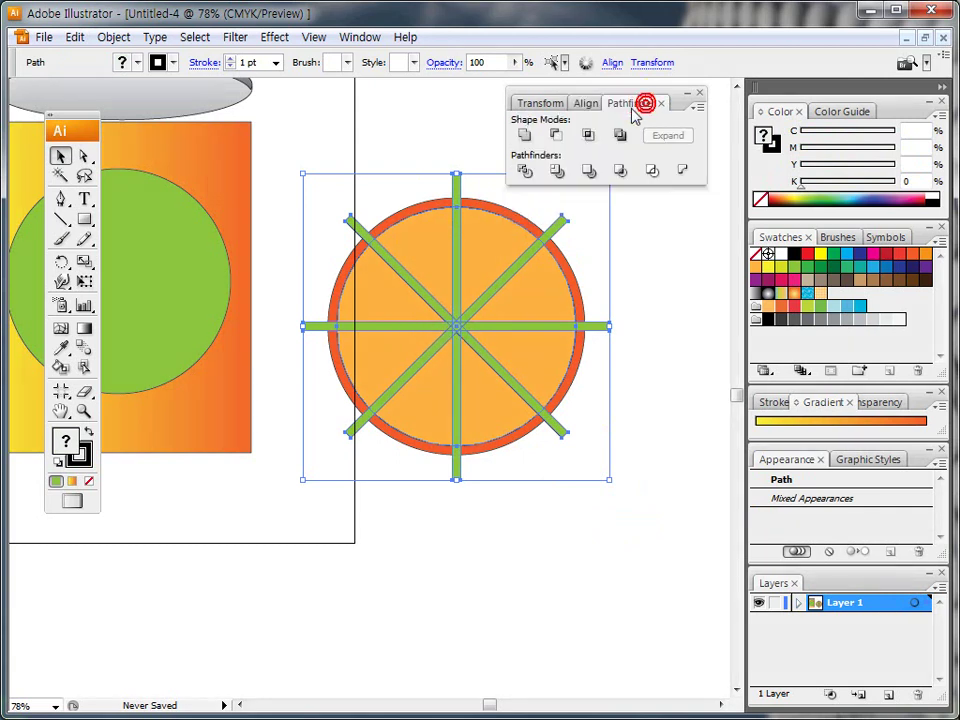
pyautogui.click(557, 137)
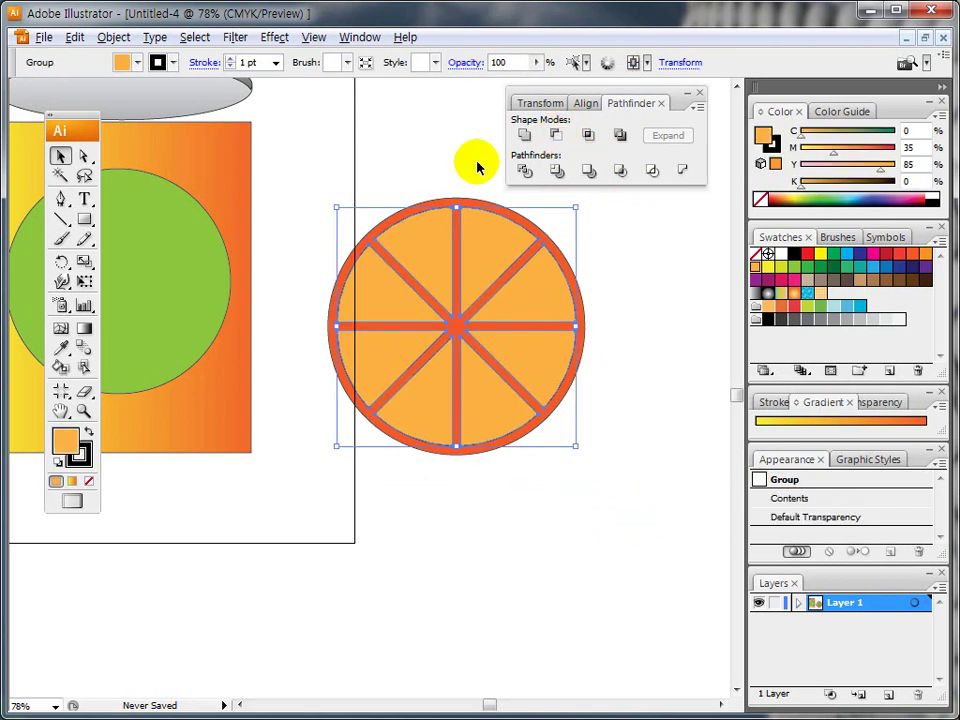
pyautogui.click(300, 154)
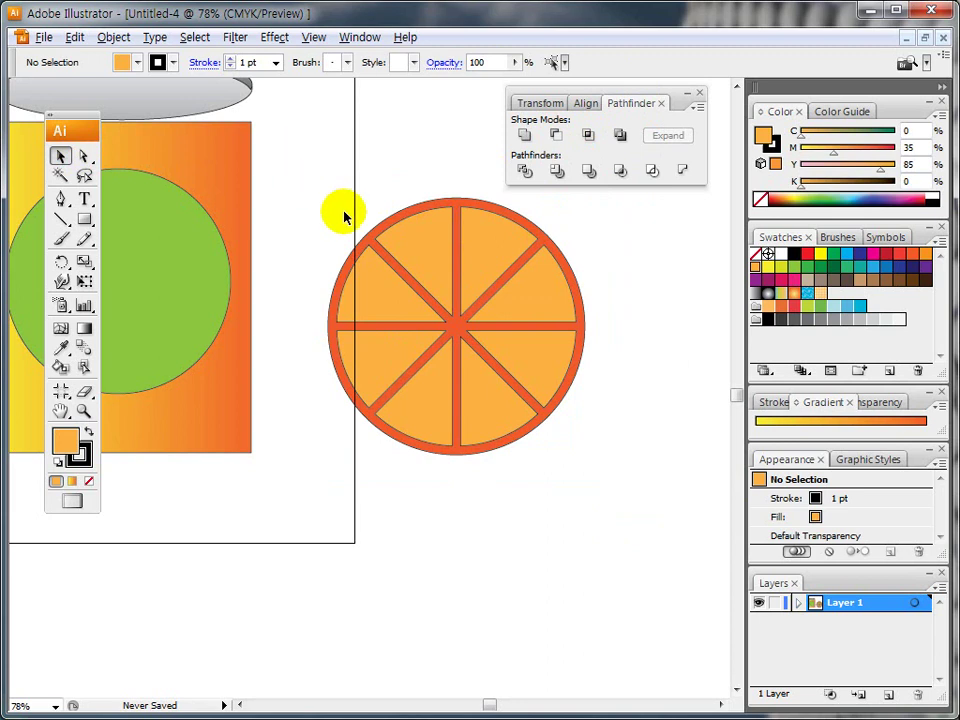
# - Remove the stroke from the outer circle and the orange segments
pyautogui.moveTo(321, 191); pyautogui.dragTo(455, 347)
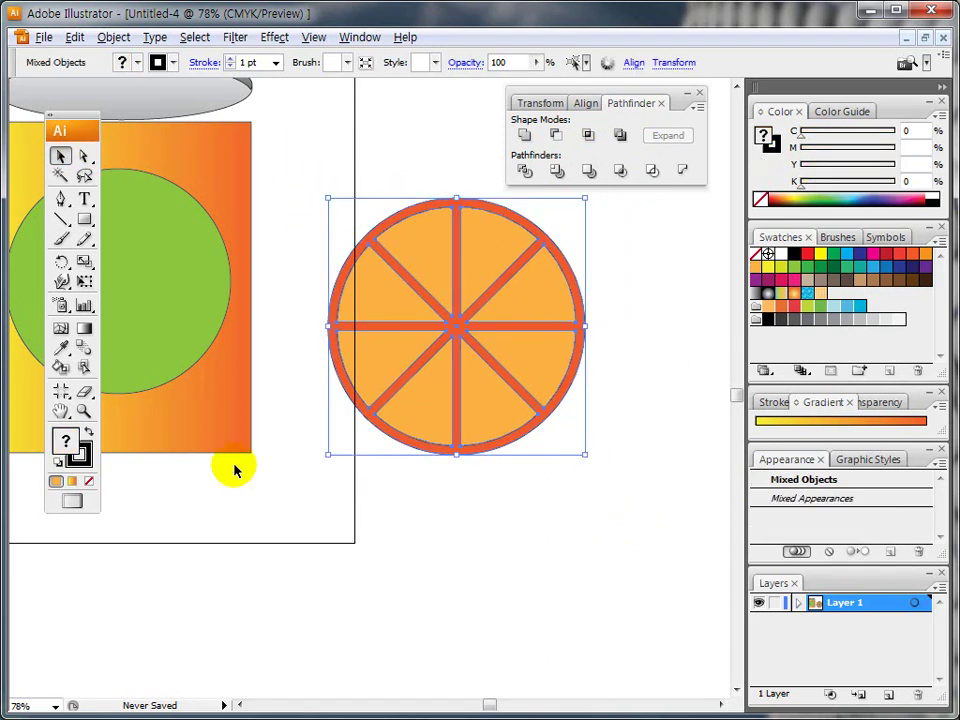
pyautogui.click(84, 462)
pyautogui.click(88, 481)
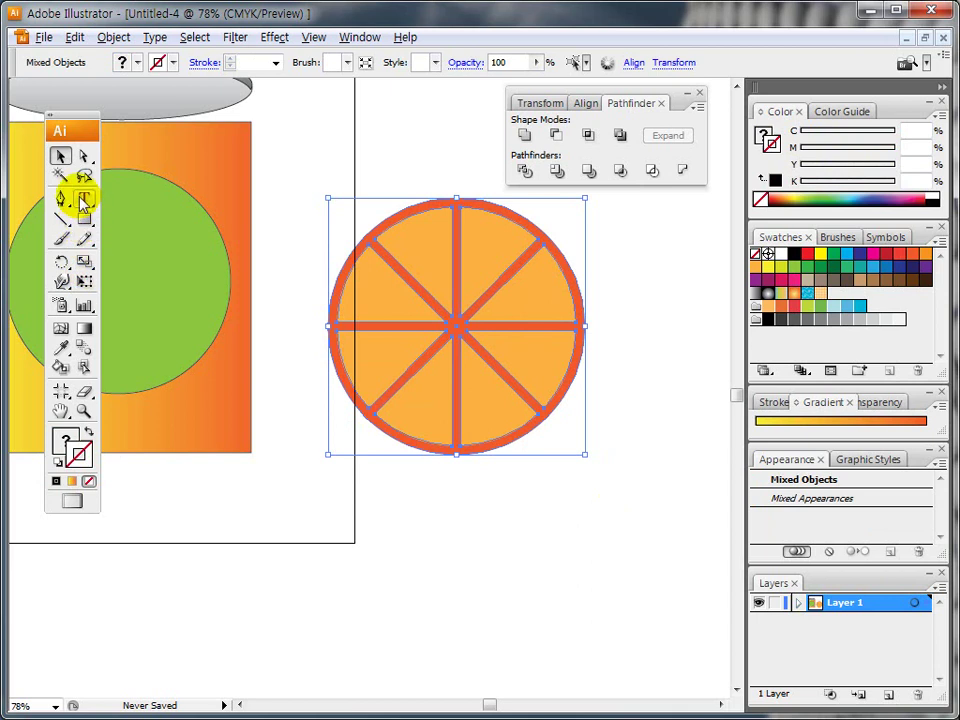
pyautogui.click(294, 155)
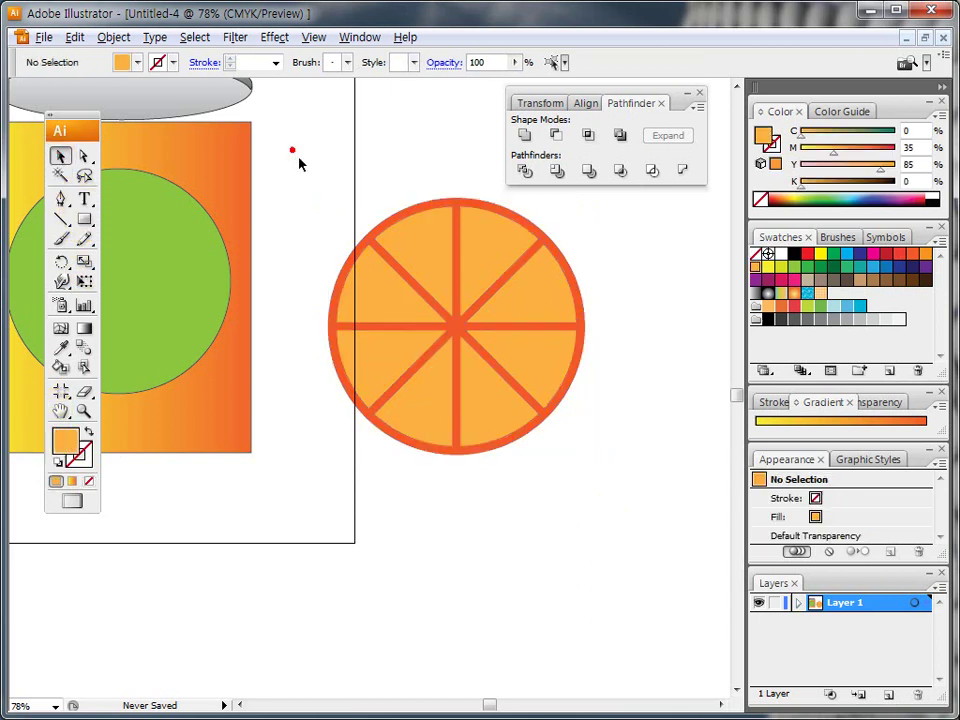
# - Group the outer circle and the orange segments into one slice graphic
pyautogui.moveTo(361, 204); pyautogui.dragTo(439, 252)
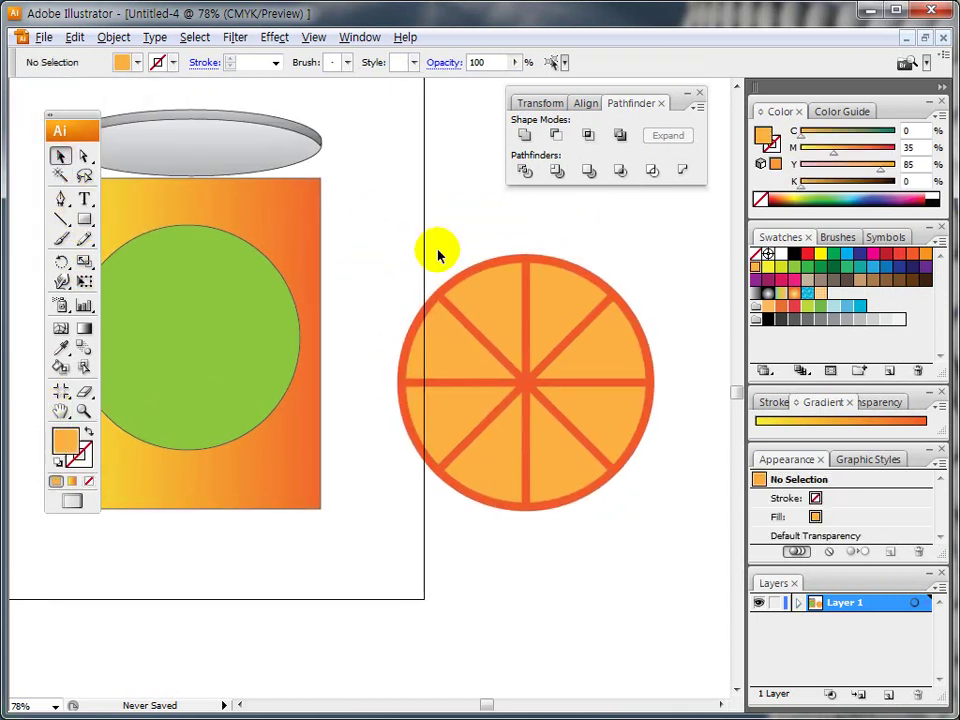
pyautogui.click(553, 420)
pyautogui.moveTo(380, 232); pyautogui.dragTo(673, 548)
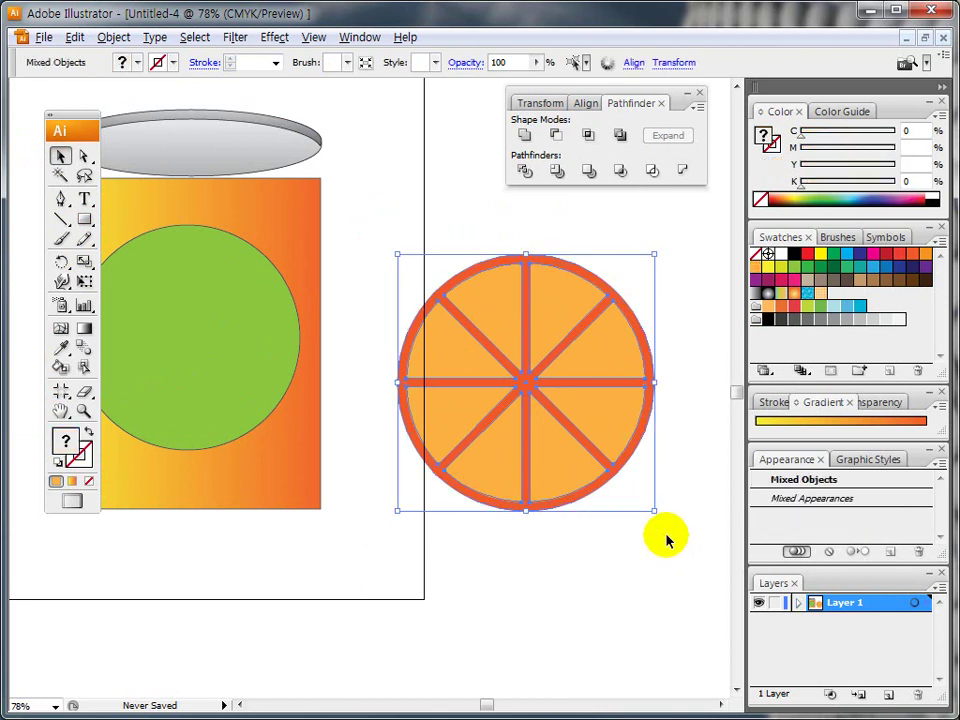
pyautogui.hotkey('ctrl', 'g')
pyautogui.click(407, 255)
pyautogui.click(474, 318)
# - Scale the orange slice down proportionally and place it in the middle of the green circle on the can body
pyautogui.moveTo(397, 255); pyautogui.dragTo(445, 300)
pyautogui.moveTo(505, 336); pyautogui.dragTo(167, 293)
pyautogui.hscroll(-5, 422, 296)
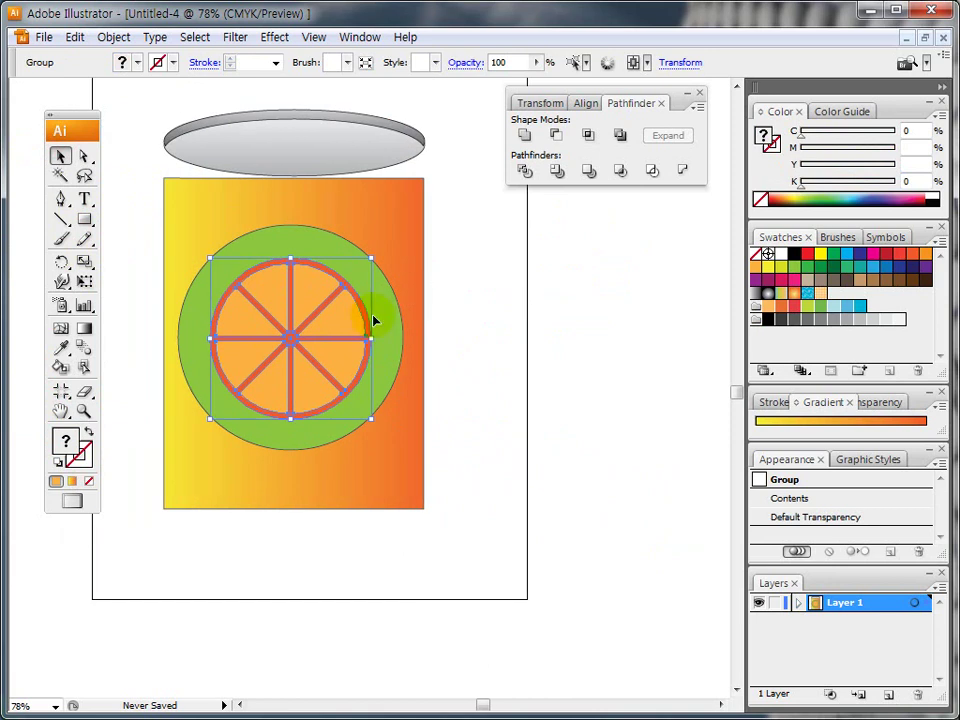
pyautogui.moveTo(315, 333); pyautogui.dragTo(318, 331)
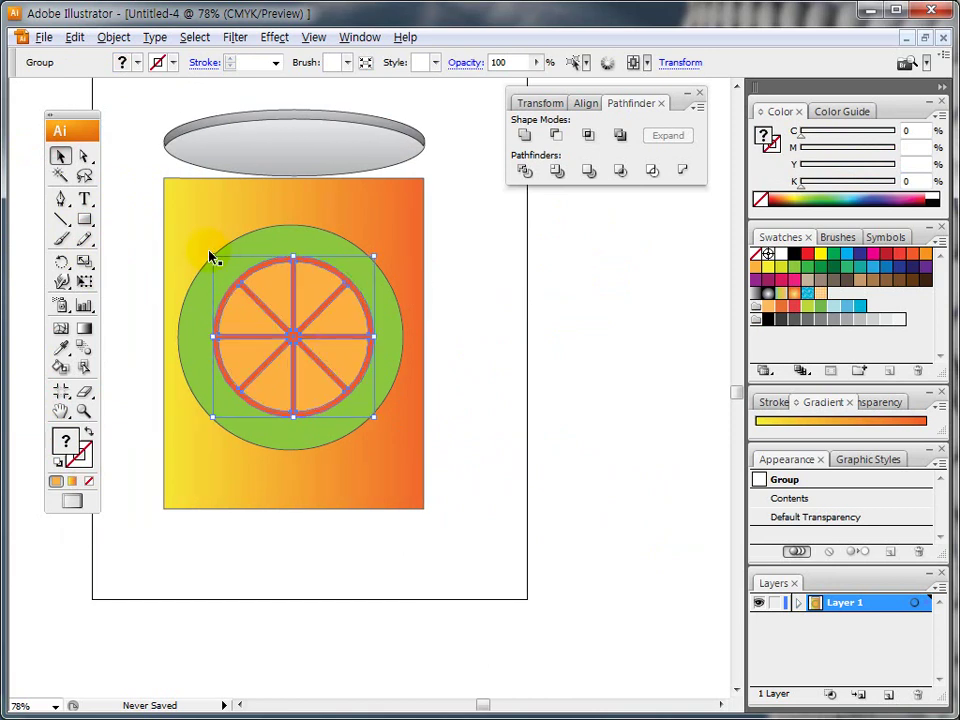
pyautogui.moveTo(210, 258); pyautogui.dragTo(224, 268)
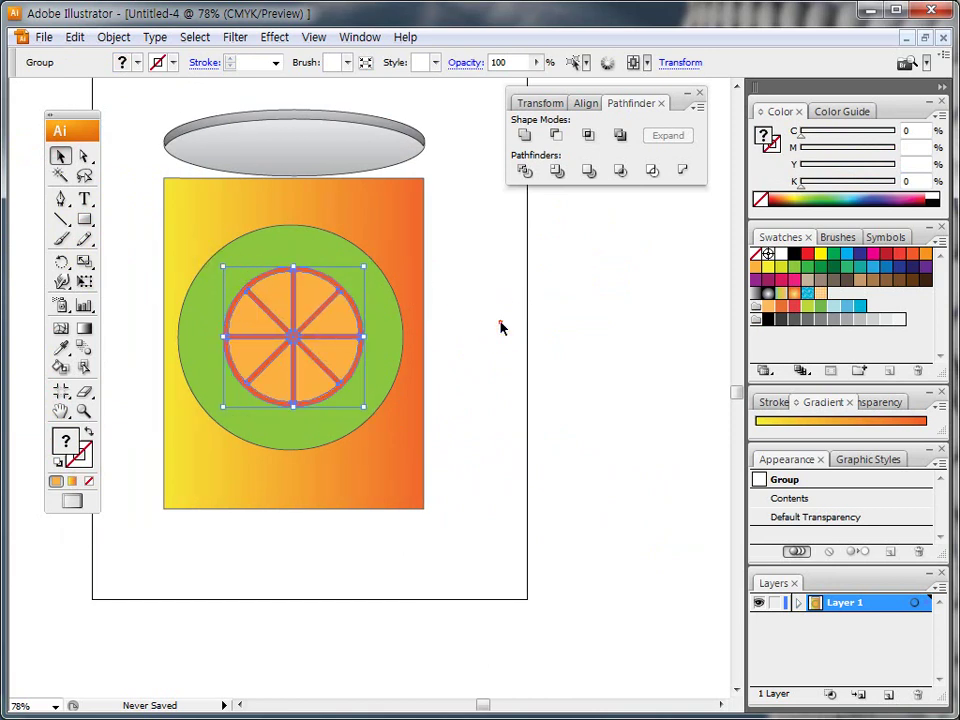
pyautogui.click(500, 325)
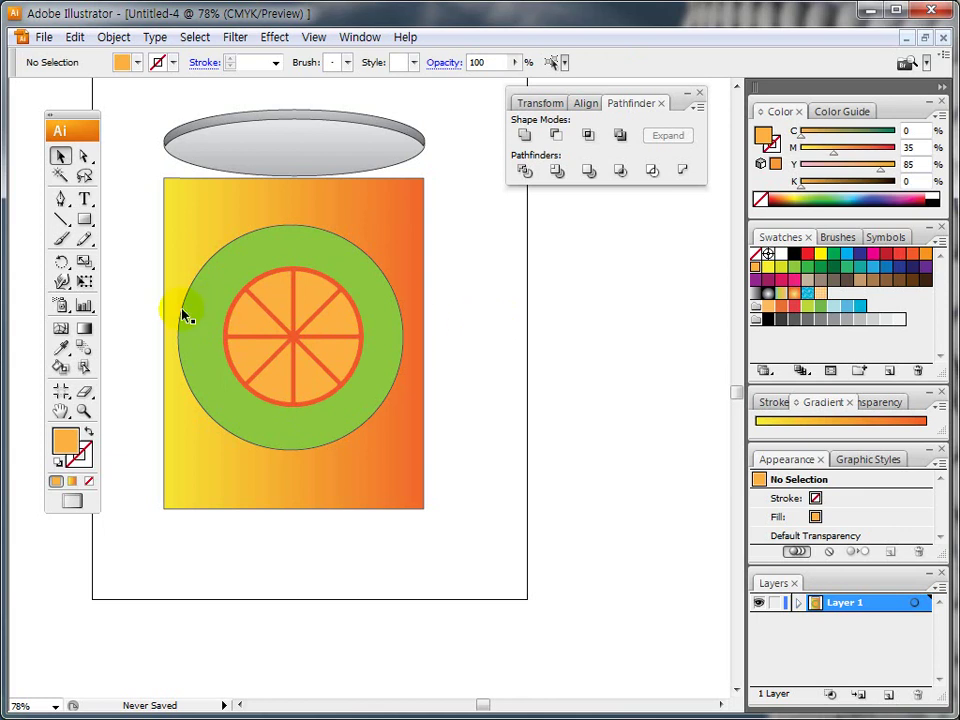
# - Add the text "Orange" below the can body and enlarge it to about two thirds of the body's width
pyautogui.click(84, 198)
pyautogui.click(172, 553)
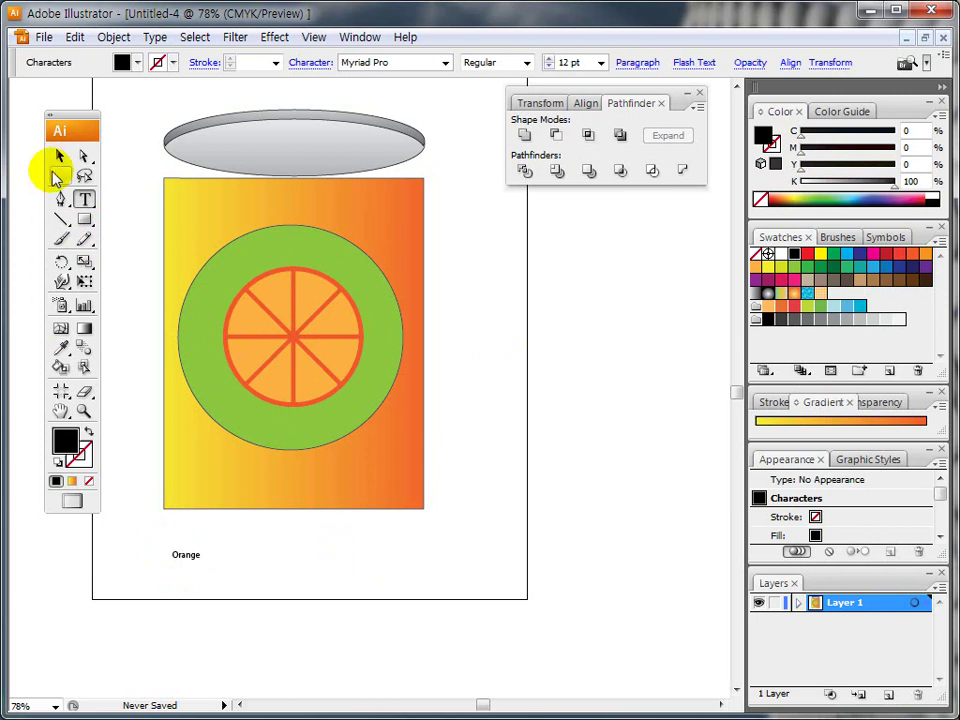
pyautogui.click(59, 157)
pyautogui.moveTo(199, 560); pyautogui.dragTo(347, 668)
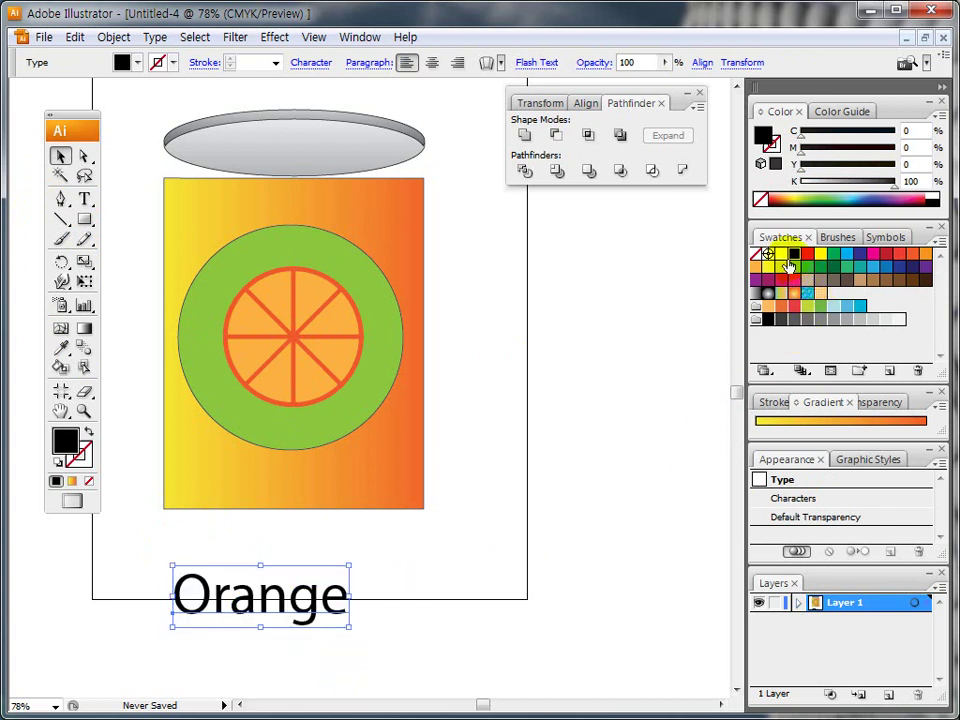
# - Fill the "Orange" text with white and move it onto the can body, just beneath the green circle
pyautogui.click(756, 254)
pyautogui.moveTo(270, 588); pyautogui.dragTo(306, 467)
pyautogui.click(377, 614)
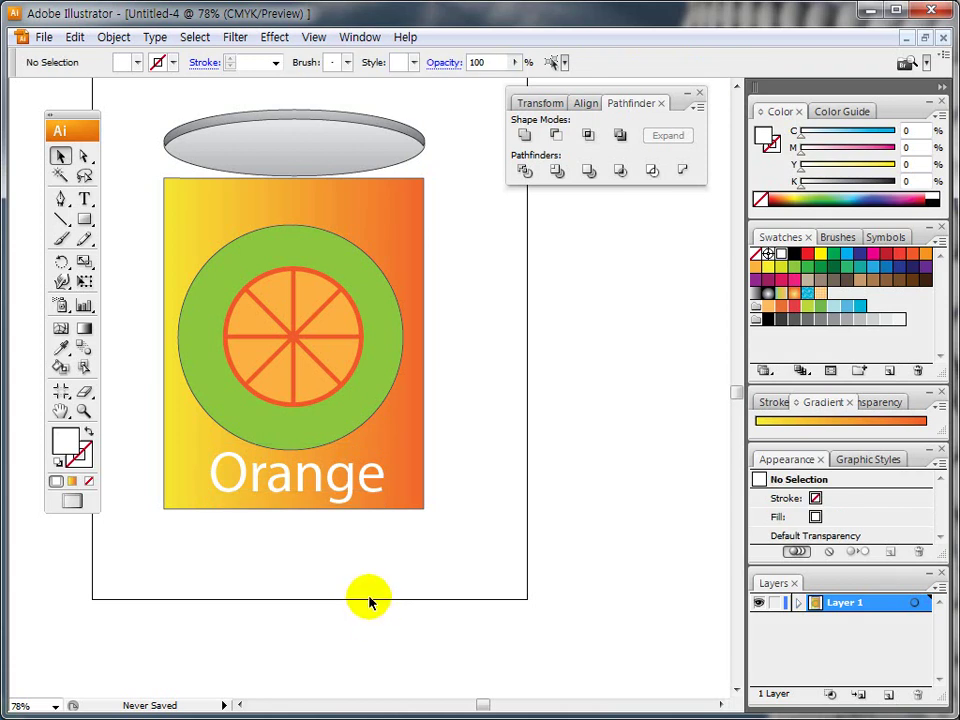
# - Recolour the "Orange" text with the M90 Y85 red swatch
pyautogui.click(350, 490)
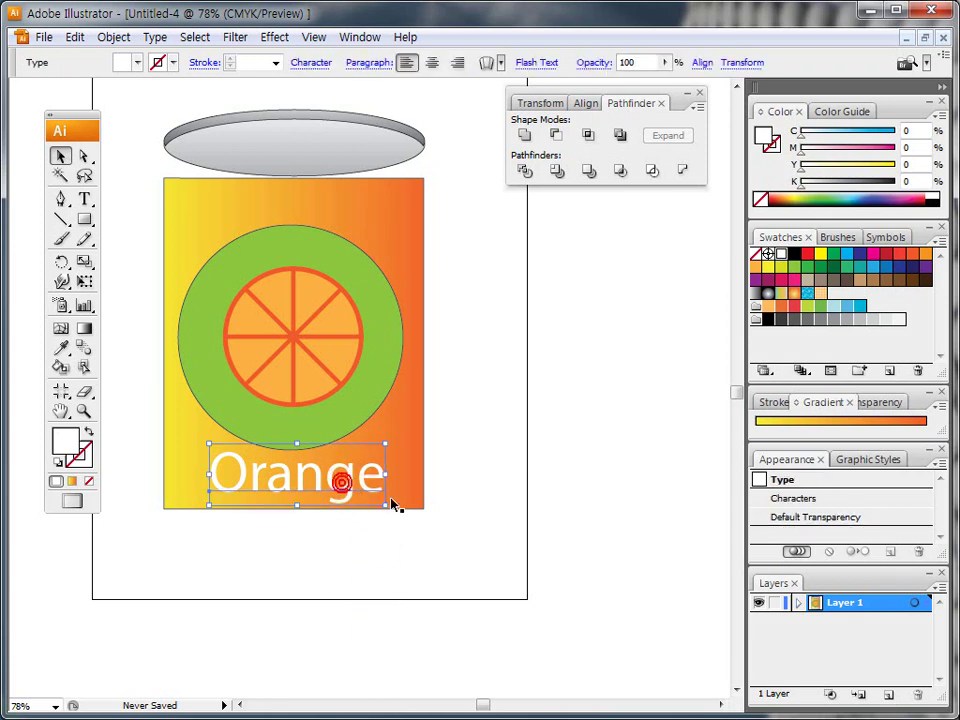
pyautogui.click(899, 255)
pyautogui.click(559, 429)
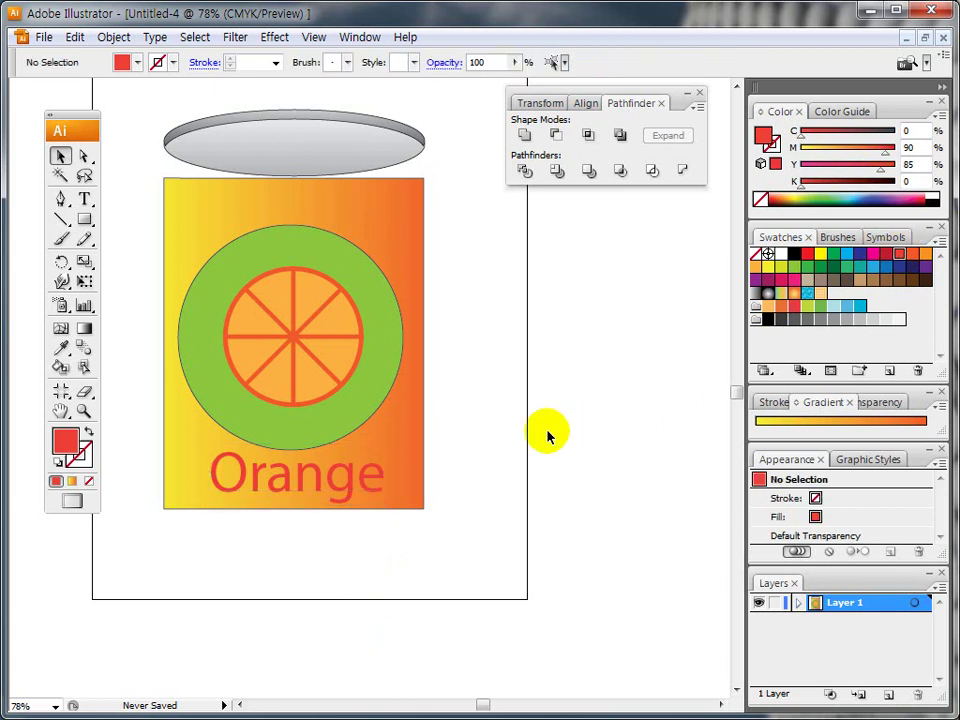
# - Change the fill of the green circle behind the orange slice to white
pyautogui.click(391, 328)
pyautogui.moveTo(367, 297); pyautogui.dragTo(398, 332)
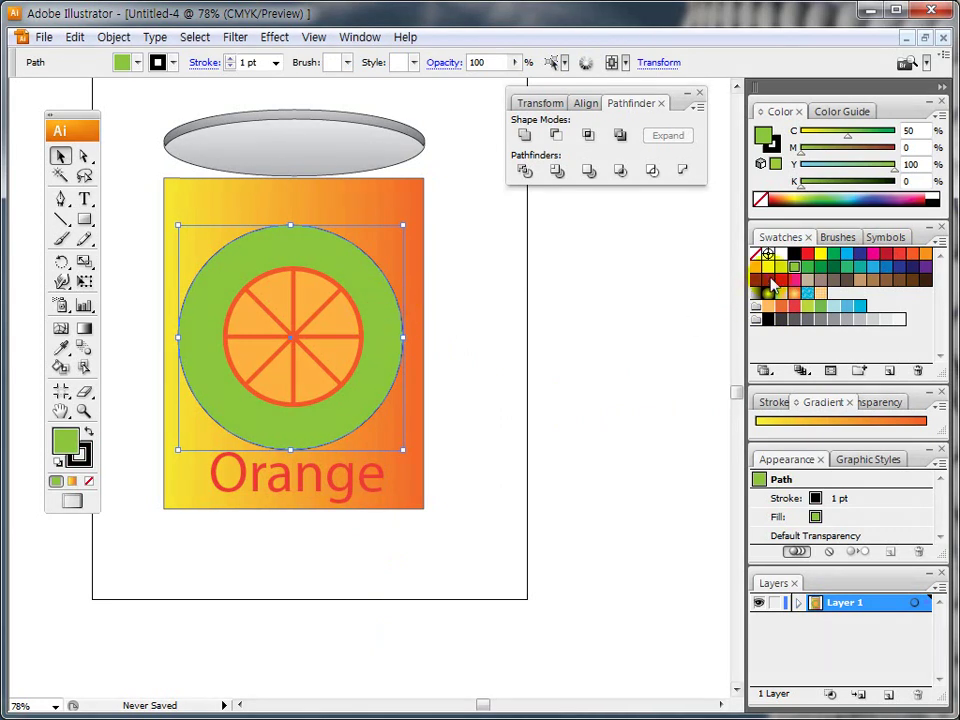
pyautogui.click(789, 257)
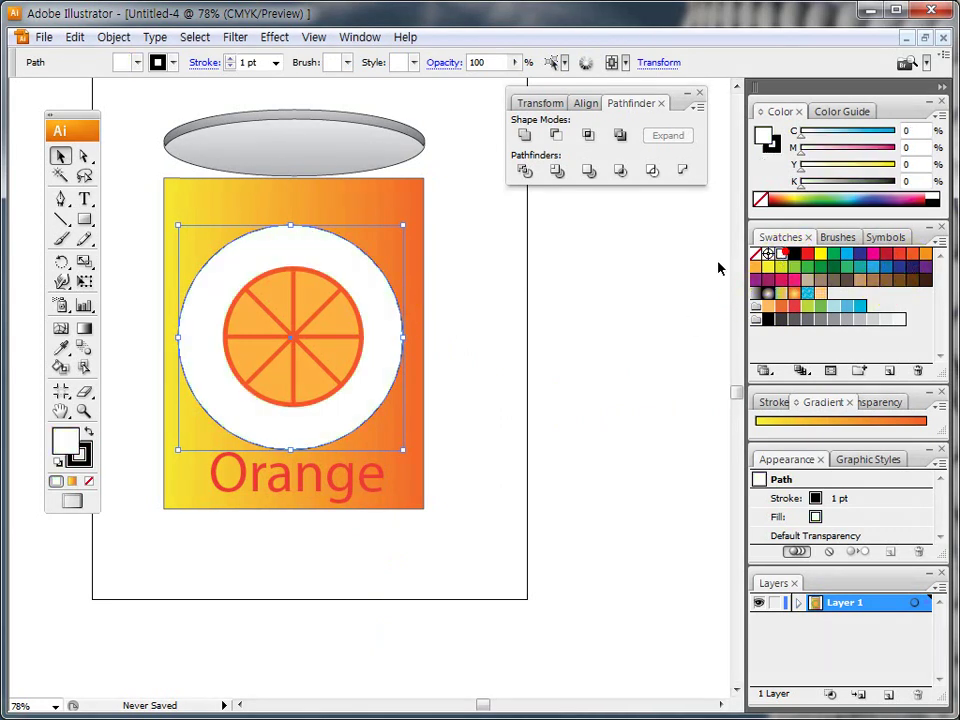
pyautogui.click(564, 298)
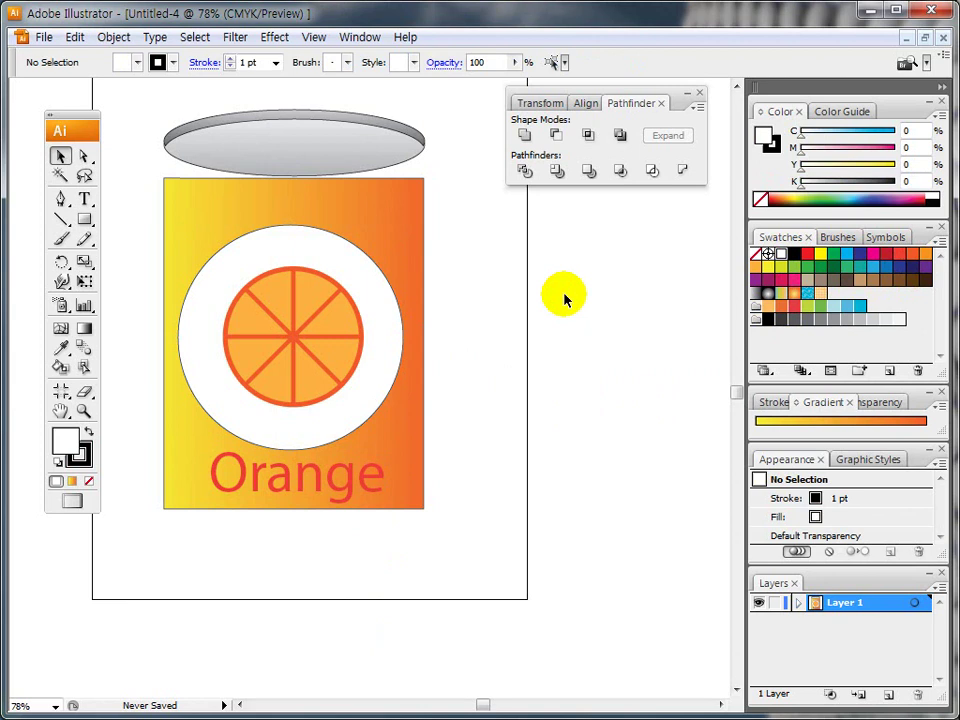
# - Align the gradient rectangle, white circle, orange slice and "Orange" text on their horizontal centres
pyautogui.hotkey('ctrl', 'shift', 'd')
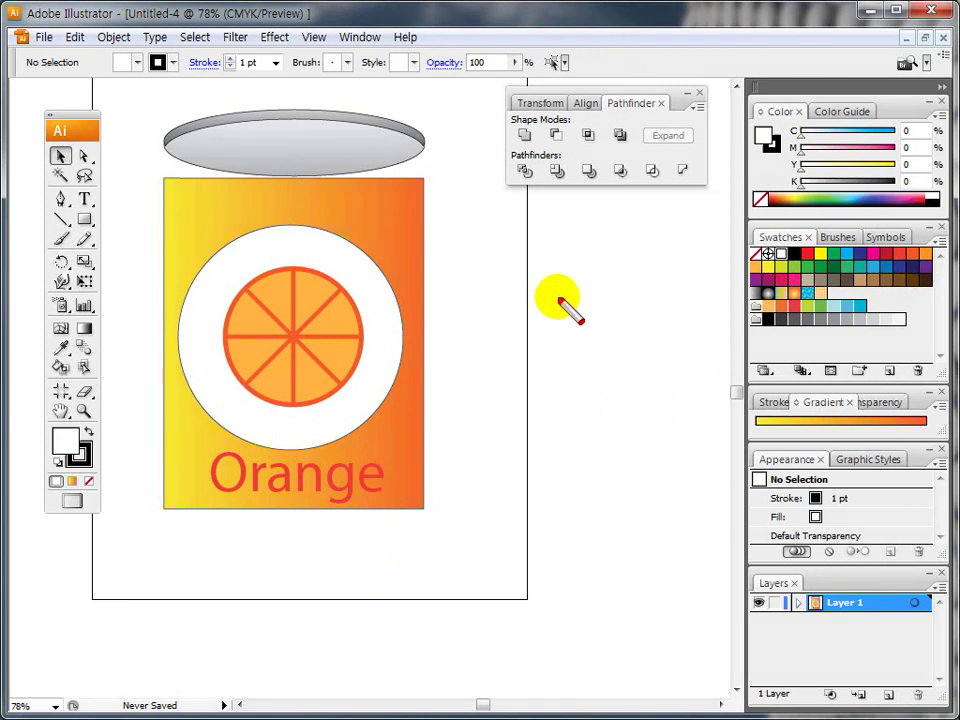
pyautogui.moveTo(132, 228)
pyautogui.mouseDown()
pyautogui.moveTo(160, 487)
pyautogui.moveTo(259, 229)
pyautogui.moveTo(103, 249)
pyautogui.moveTo(418, 537)
pyautogui.moveTo(467, 561)
pyautogui.mouseUp()
pyautogui.press('Escape')
pyautogui.click(58, 157)
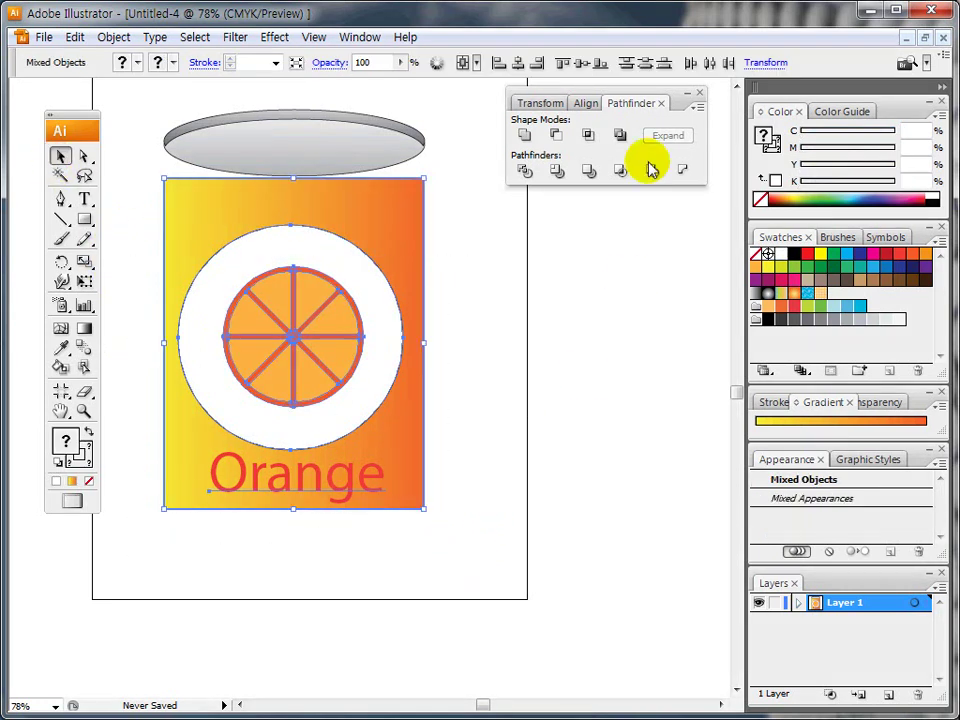
pyautogui.click(586, 103)
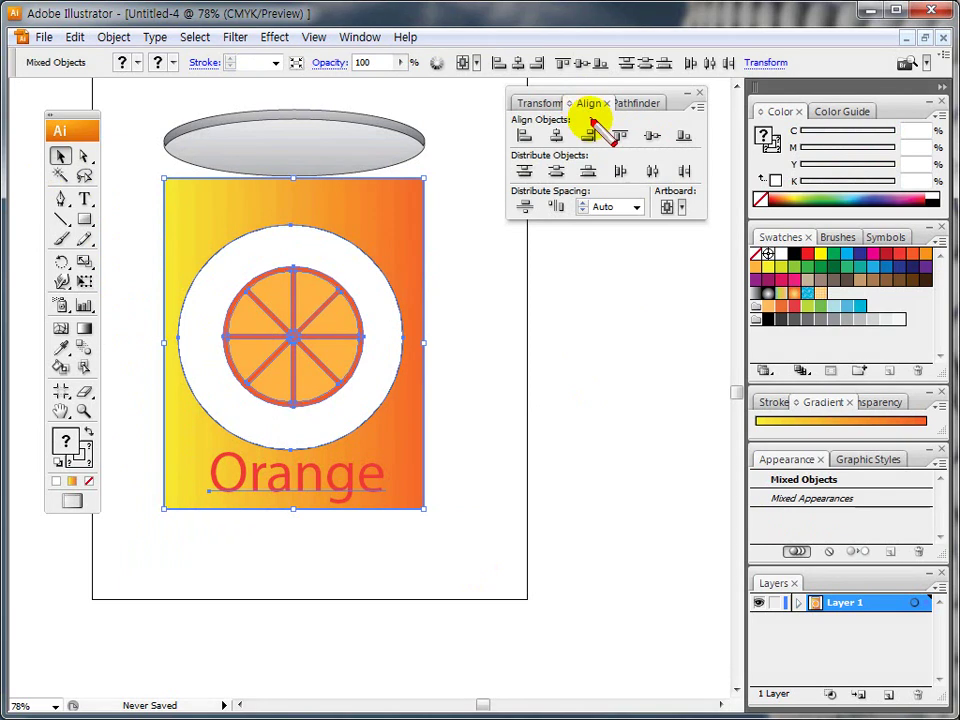
pyautogui.moveTo(574, 112)
pyautogui.mouseDown()
pyautogui.moveTo(612, 112)
pyautogui.moveTo(546, 132)
pyautogui.moveTo(567, 145)
pyautogui.mouseUp()
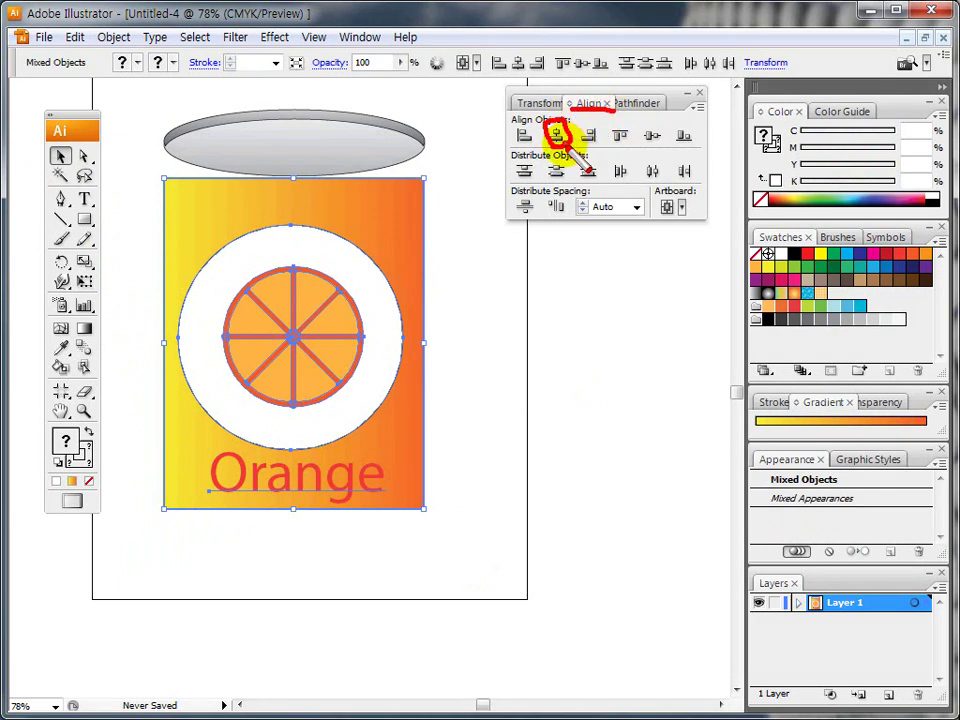
pyautogui.click(556, 136)
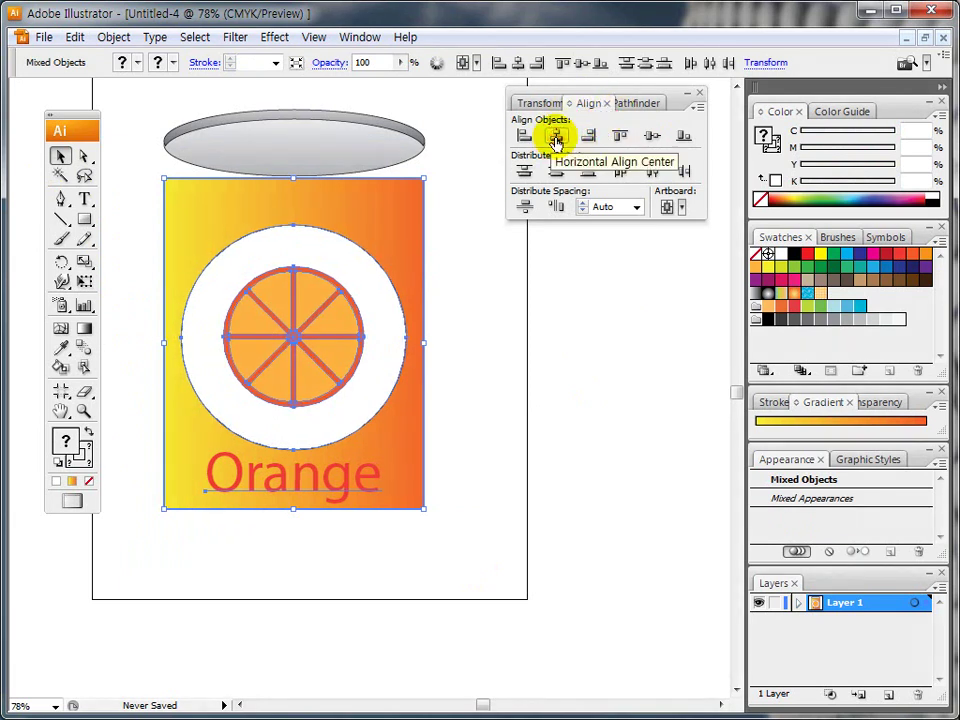
pyautogui.click(465, 302)
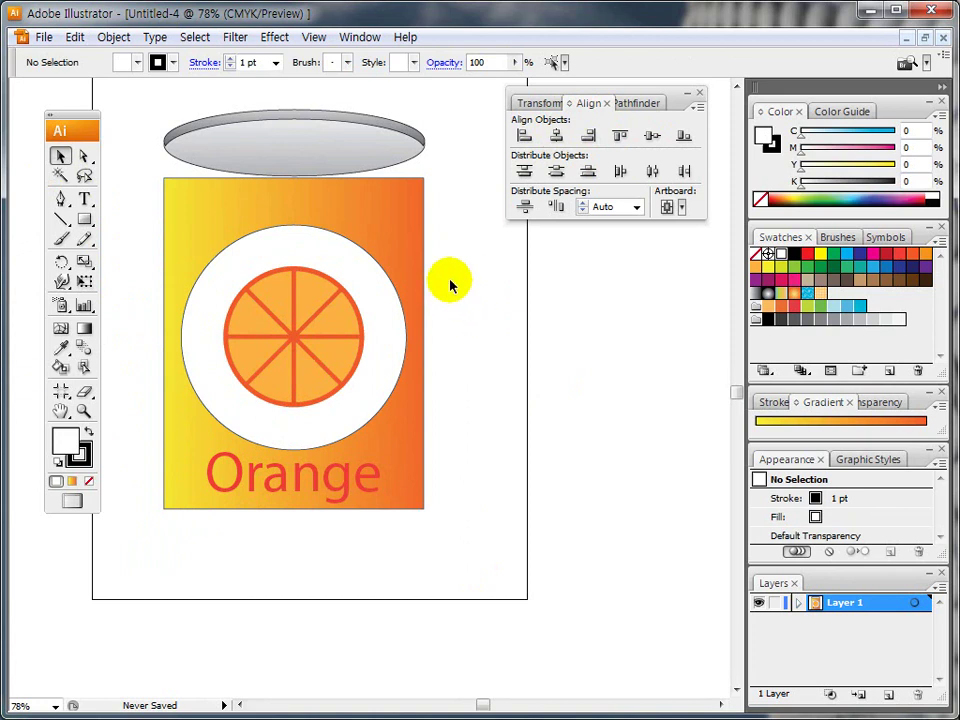
# - Cut the gradient can body with the Knife tool horizontally across near its upper edge and again near its lower edge
pyautogui.moveTo(467, 268); pyautogui.dragTo(469, 287)
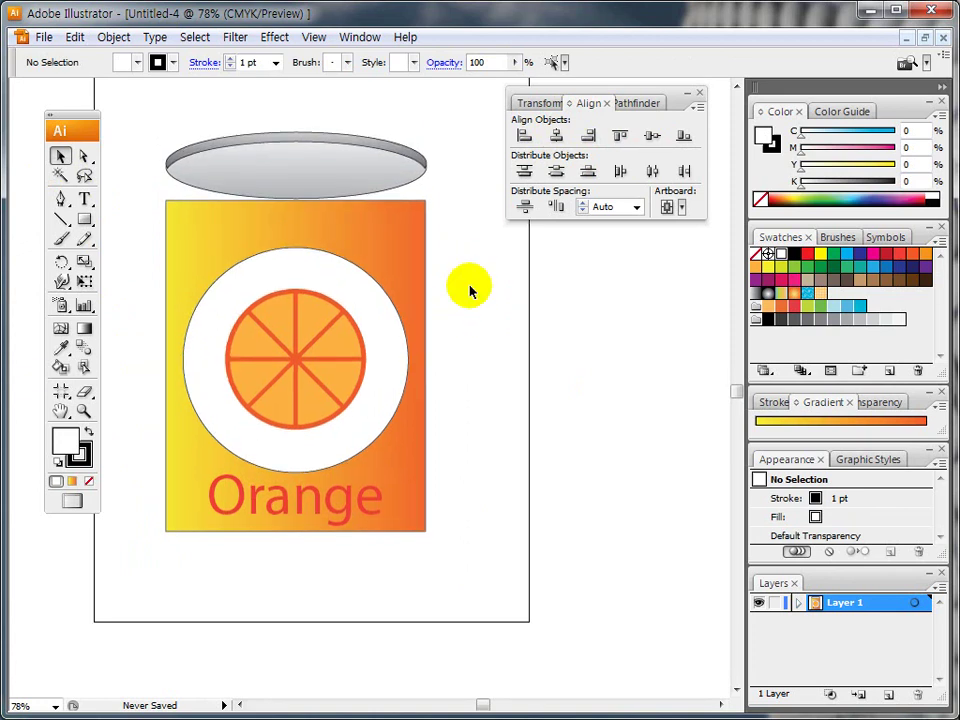
pyautogui.press('g')
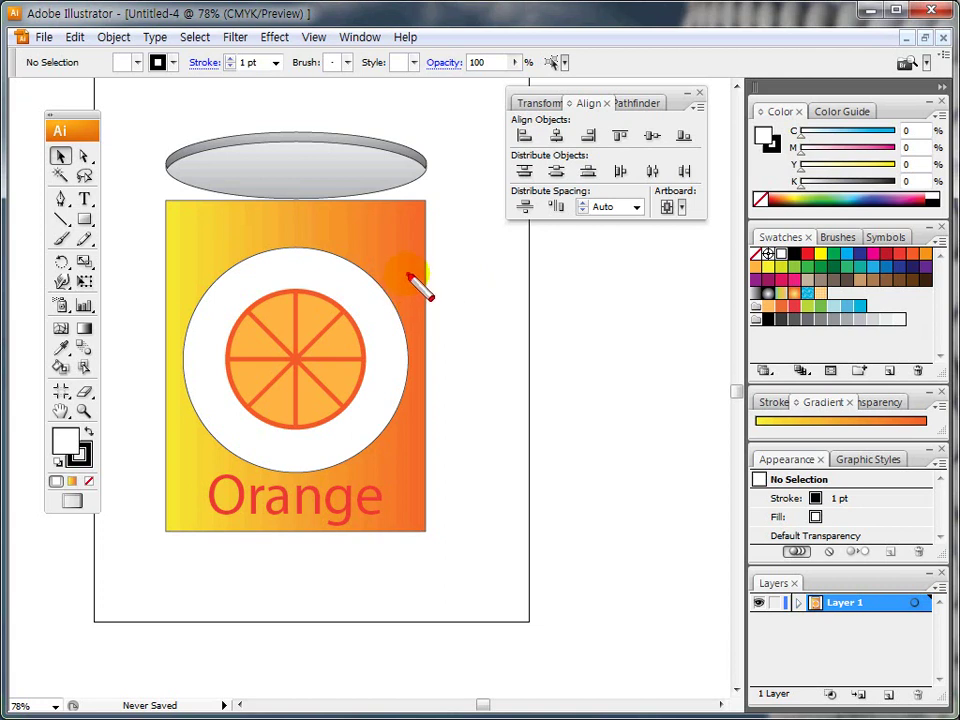
pyautogui.moveTo(407, 273); pyautogui.dragTo(409, 268)
pyautogui.press('Escape')
pyautogui.click(390, 254)
pyautogui.click(83, 393)
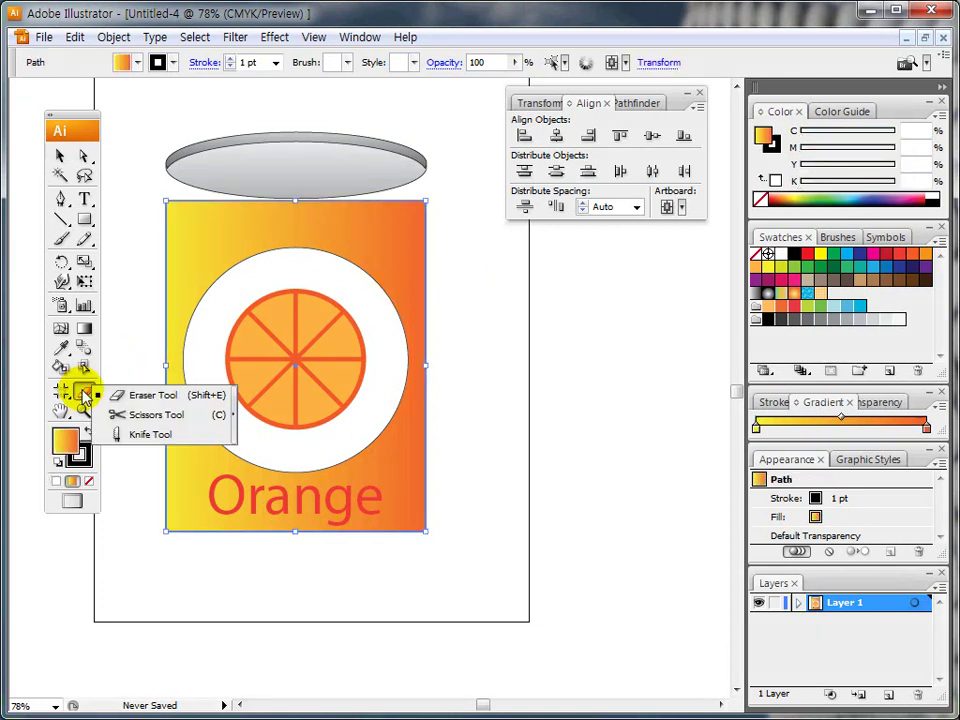
pyautogui.click(152, 438)
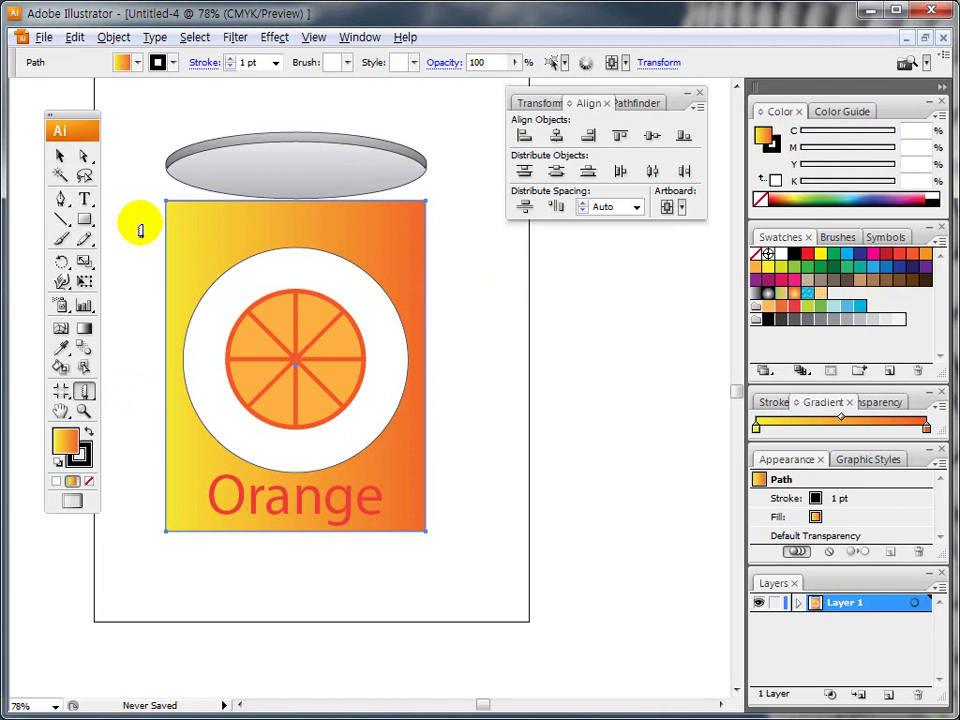
pyautogui.moveTo(143, 229); pyautogui.dragTo(233, 231)
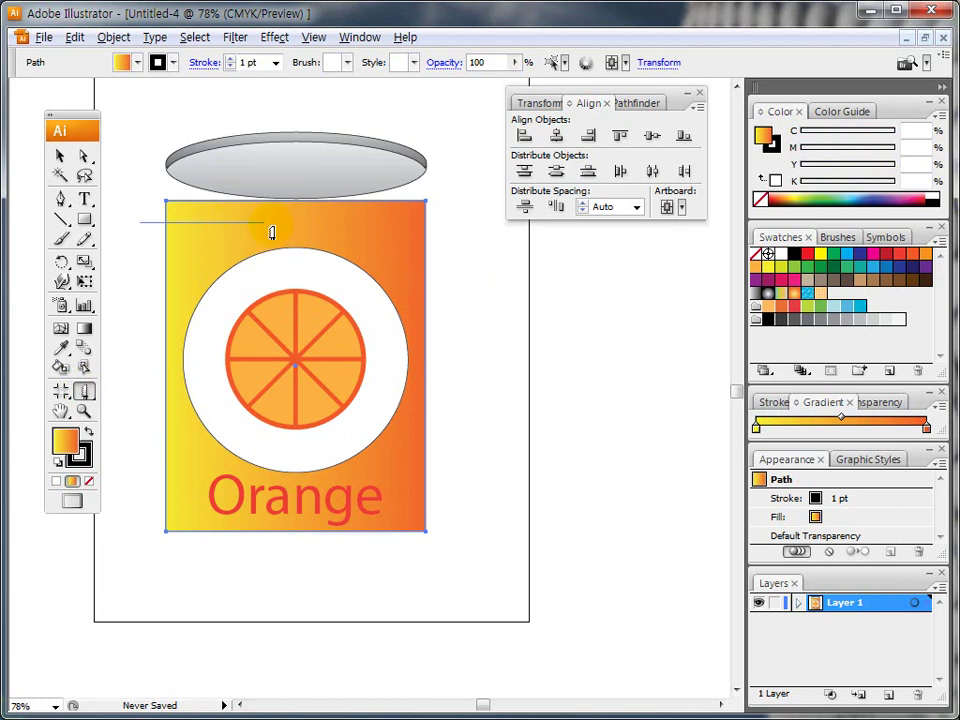
pyautogui.moveTo(381, 234); pyautogui.dragTo(457, 235)
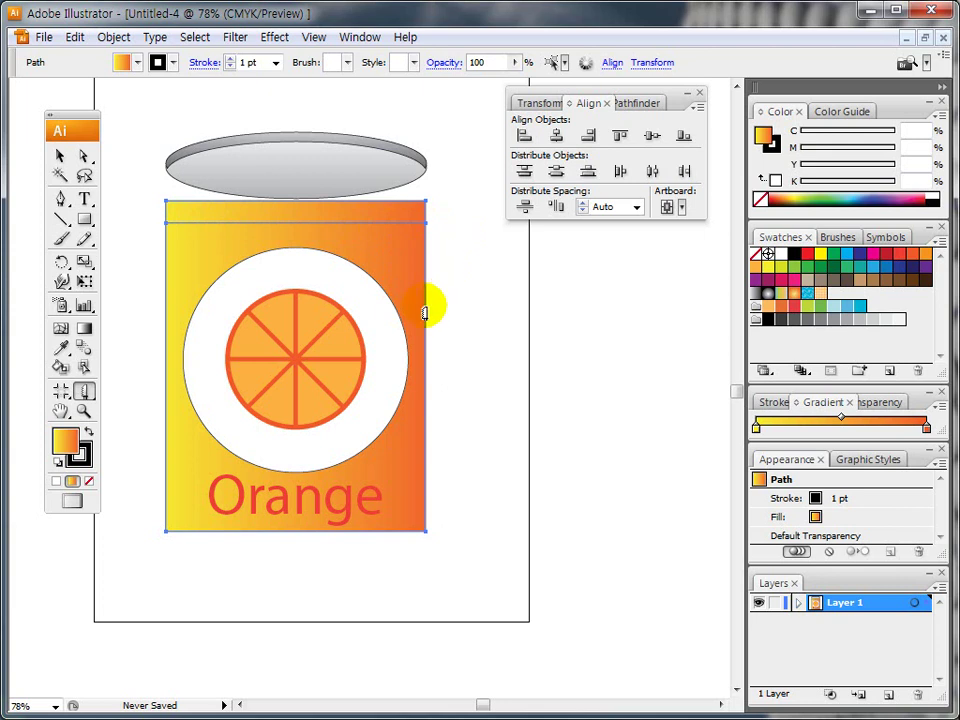
pyautogui.moveTo(149, 500); pyautogui.dragTo(455, 484)
# - Fill the narrow strip cut along the can body's upper edge with a light green swatch
pyautogui.press('v')
pyautogui.click(118, 146)
pyautogui.click(193, 212)
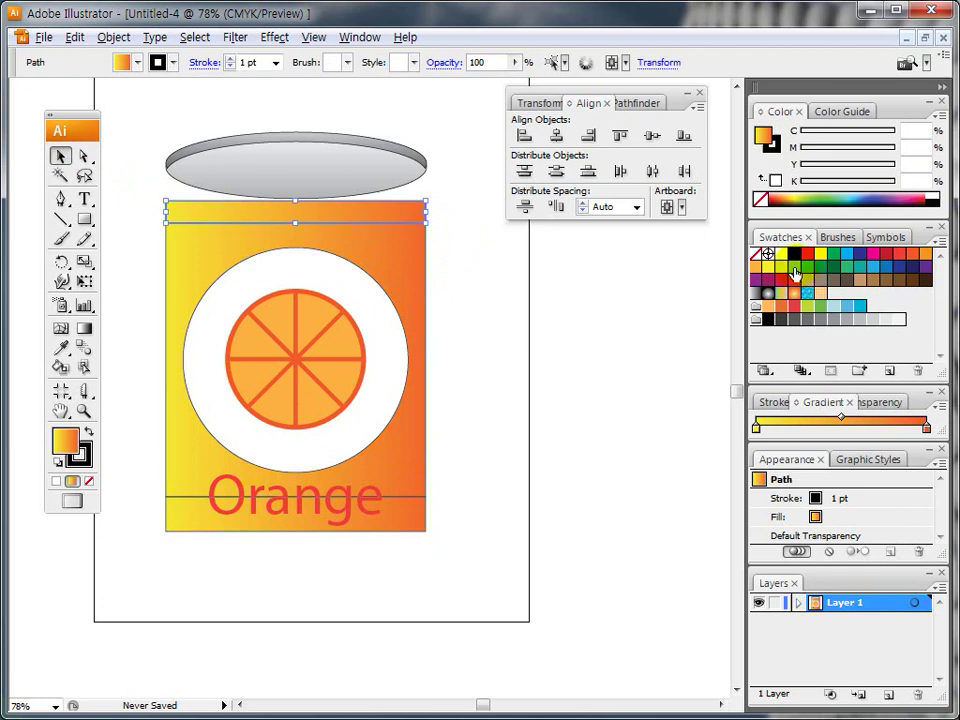
pyautogui.click(794, 267)
pyautogui.click(549, 294)
# - Fill the can body's lower strip with the M90 Y85 red swatch and move the "Orange" text up onto the white circle's lower part
pyautogui.click(401, 523)
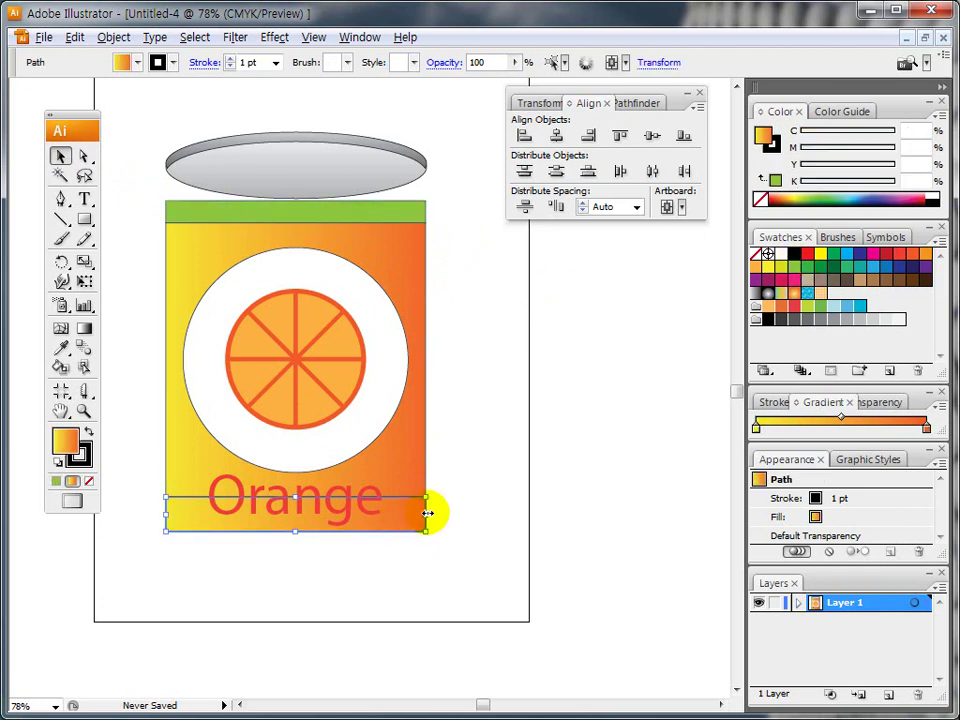
pyautogui.click(899, 254)
pyautogui.click(615, 349)
pyautogui.moveTo(280, 497); pyautogui.dragTo(287, 440)
pyautogui.click(514, 424)
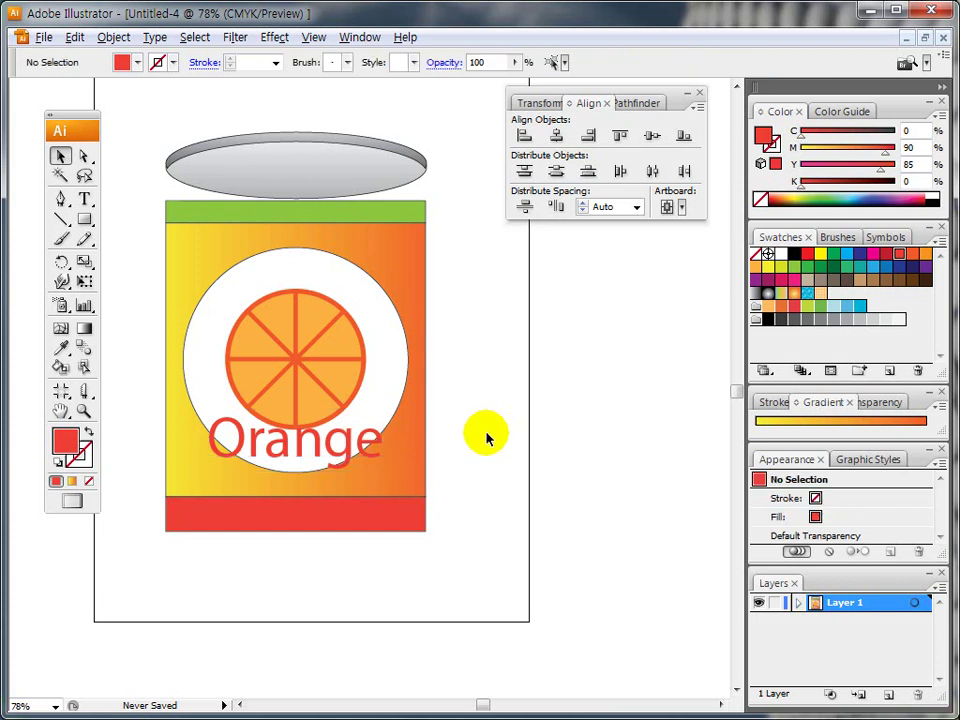
# - Group the body pieces, emblem and "Orange" text, and move the group up so it overlaps the lower half of the grey lid
pyautogui.moveTo(146, 575); pyautogui.dragTo(522, 212)
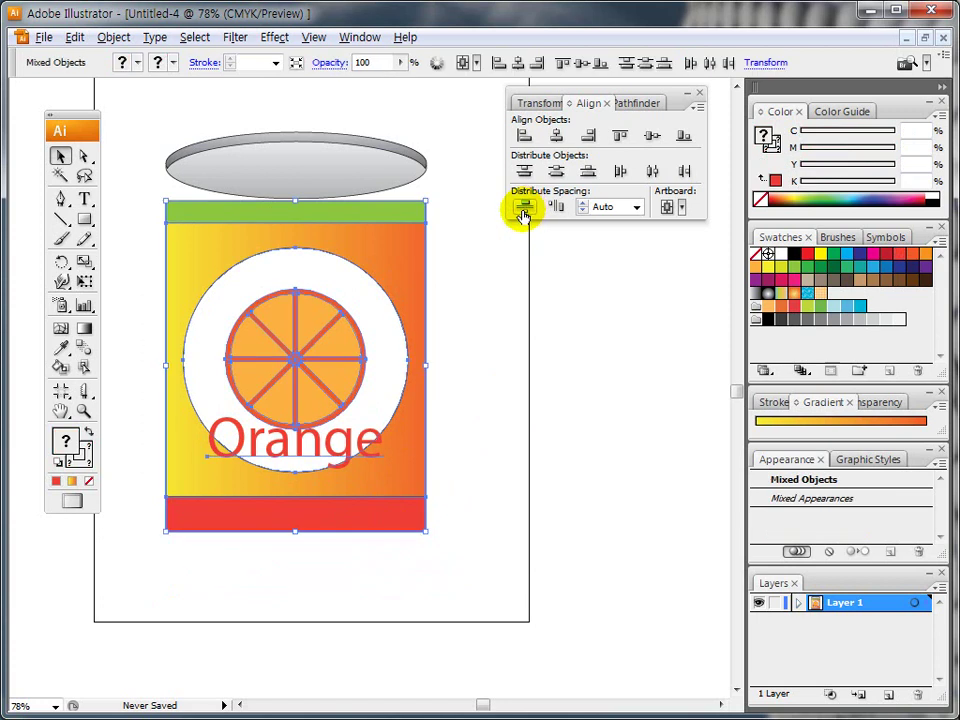
pyautogui.rightClick(393, 273)
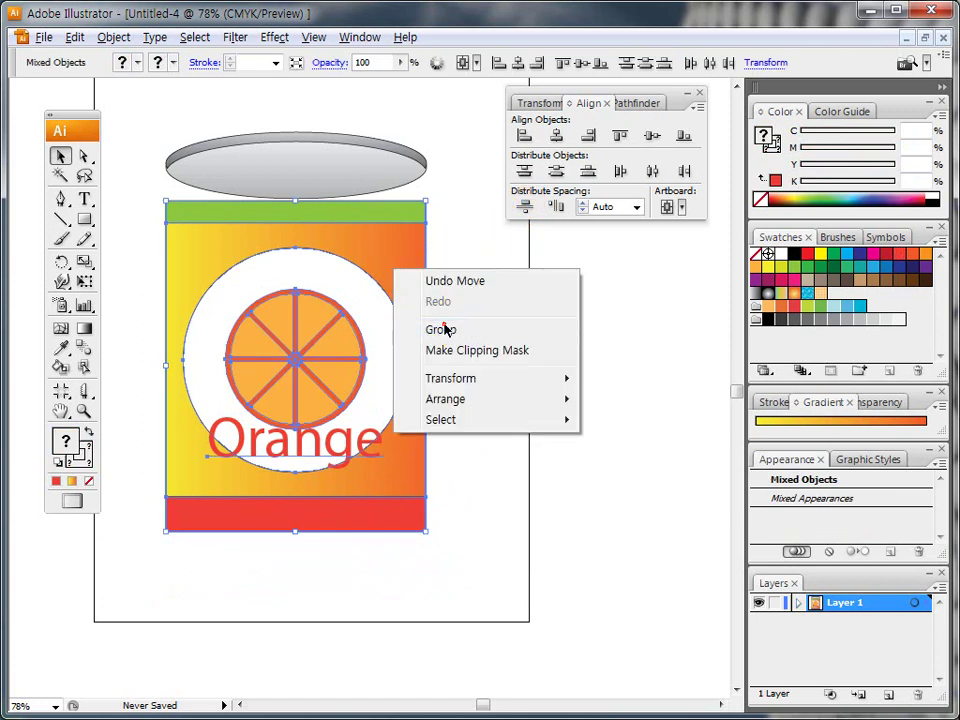
pyautogui.click(444, 332)
pyautogui.click(470, 344)
pyautogui.moveTo(417, 312); pyautogui.dragTo(418, 273)
pyautogui.moveTo(425, 331); pyautogui.dragTo(429, 329)
pyautogui.click(470, 341)
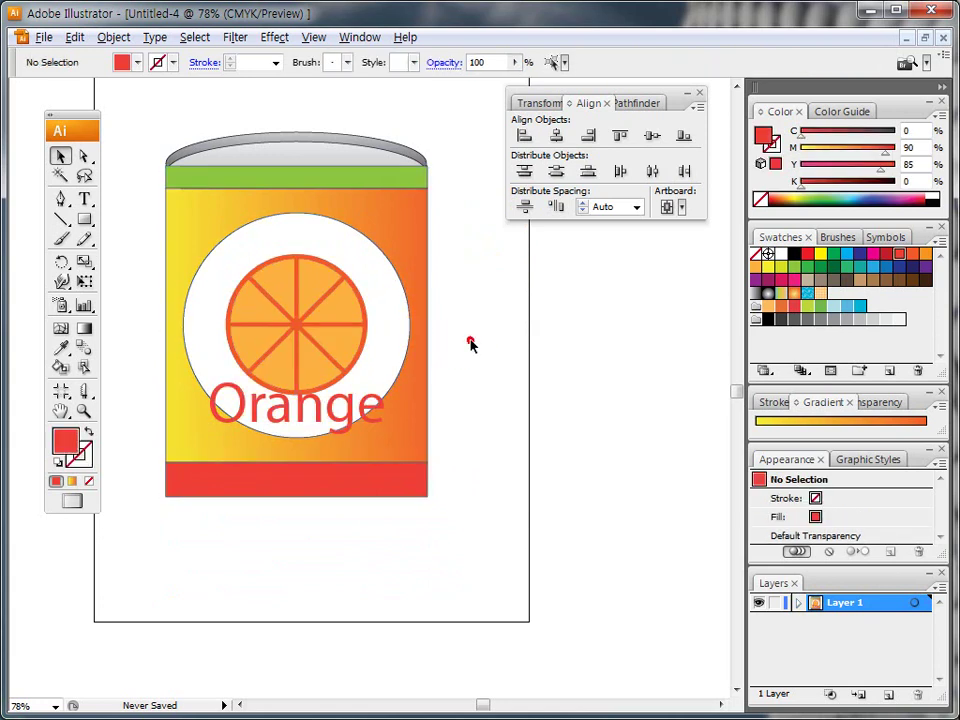
# - Remove the stroke from the can body group
pyautogui.moveTo(206, 542); pyautogui.dragTo(475, 325)
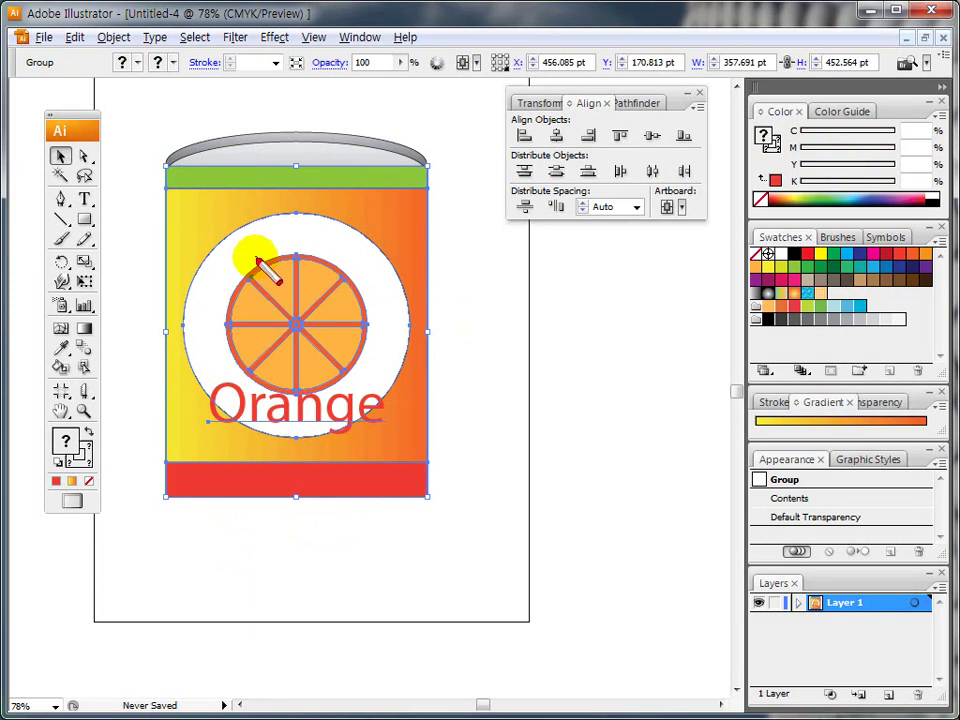
pyautogui.click(72, 450)
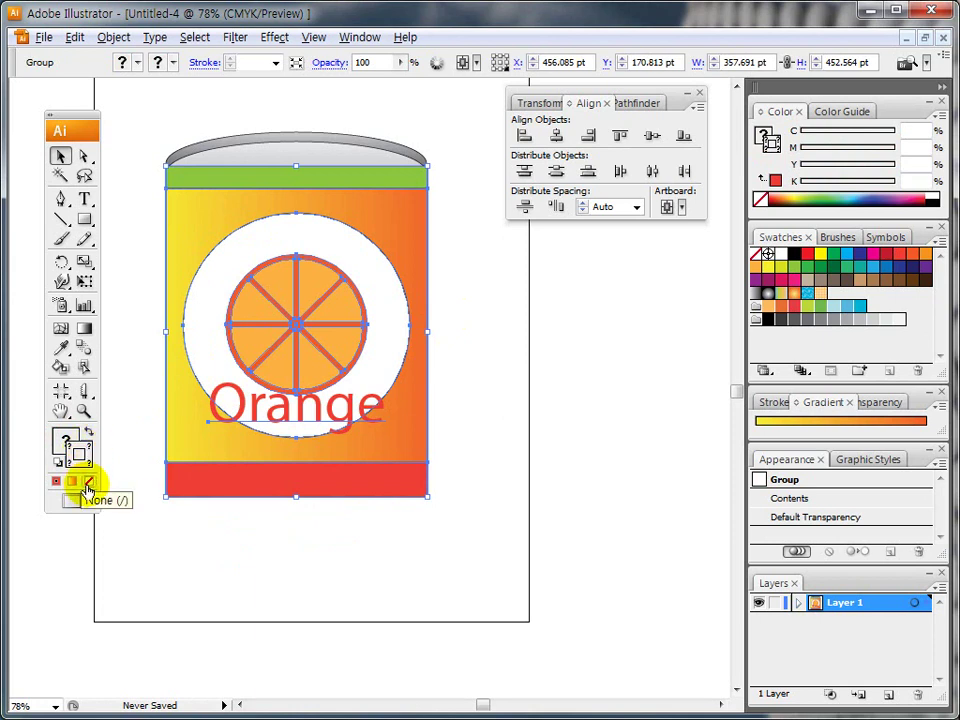
pyautogui.click(88, 484)
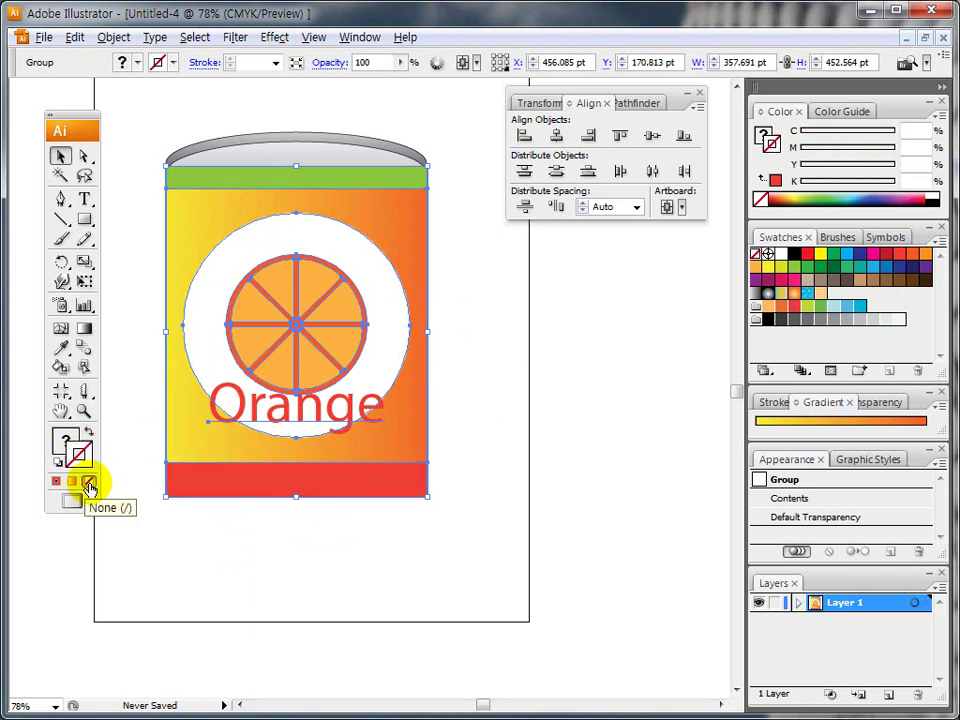
pyautogui.click(122, 390)
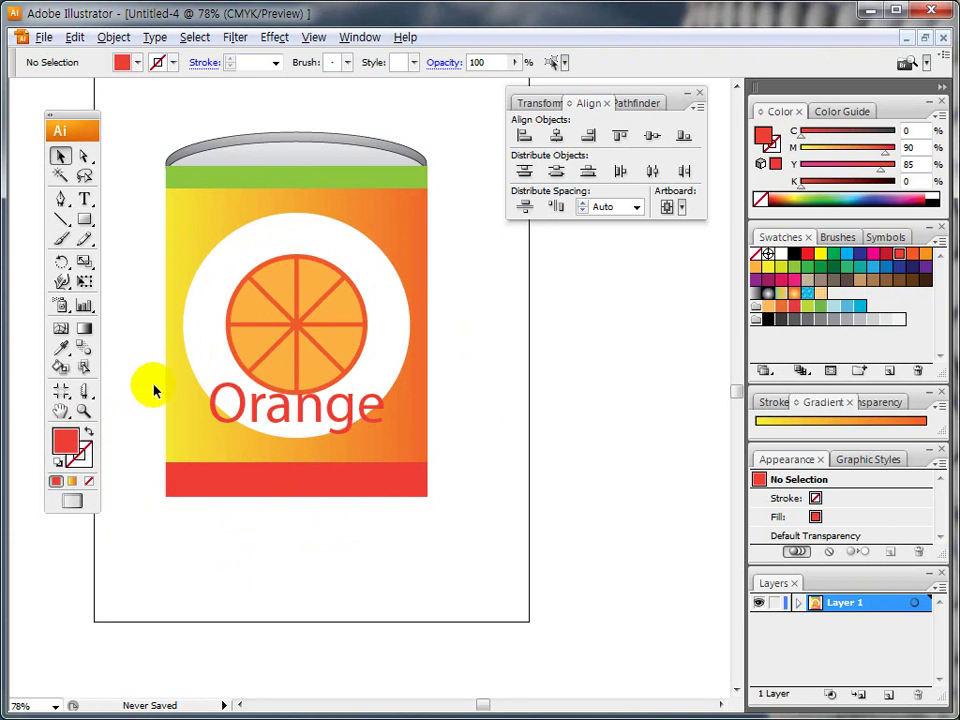
# - Remove the stroke from both grey lid ellipses
pyautogui.moveTo(224, 148); pyautogui.dragTo(266, 159)
pyautogui.click(84, 456)
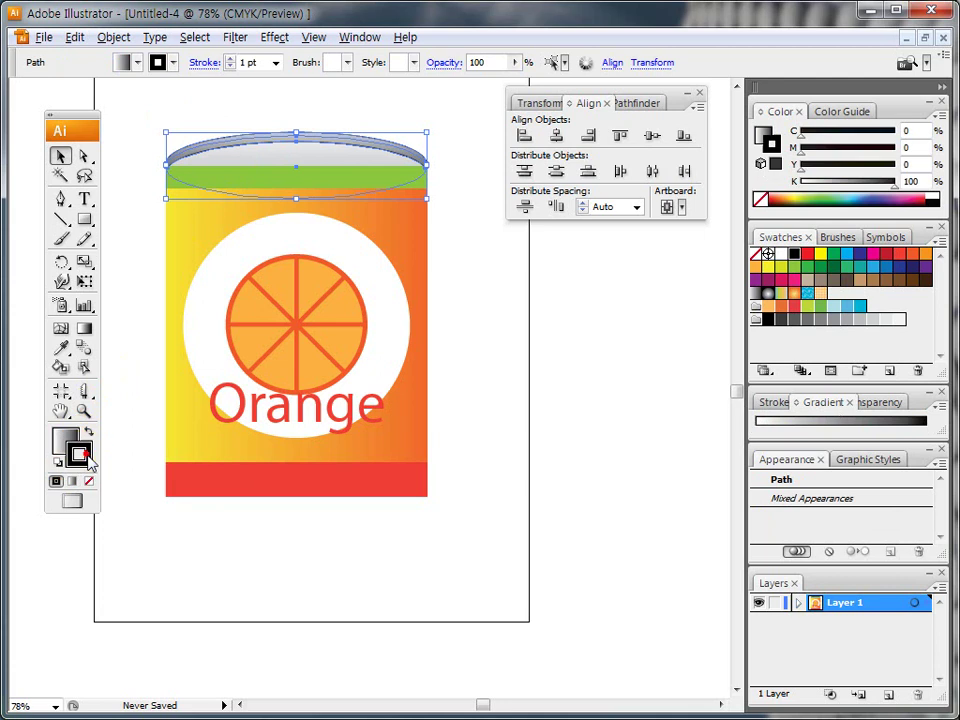
pyautogui.click(89, 481)
pyautogui.click(138, 268)
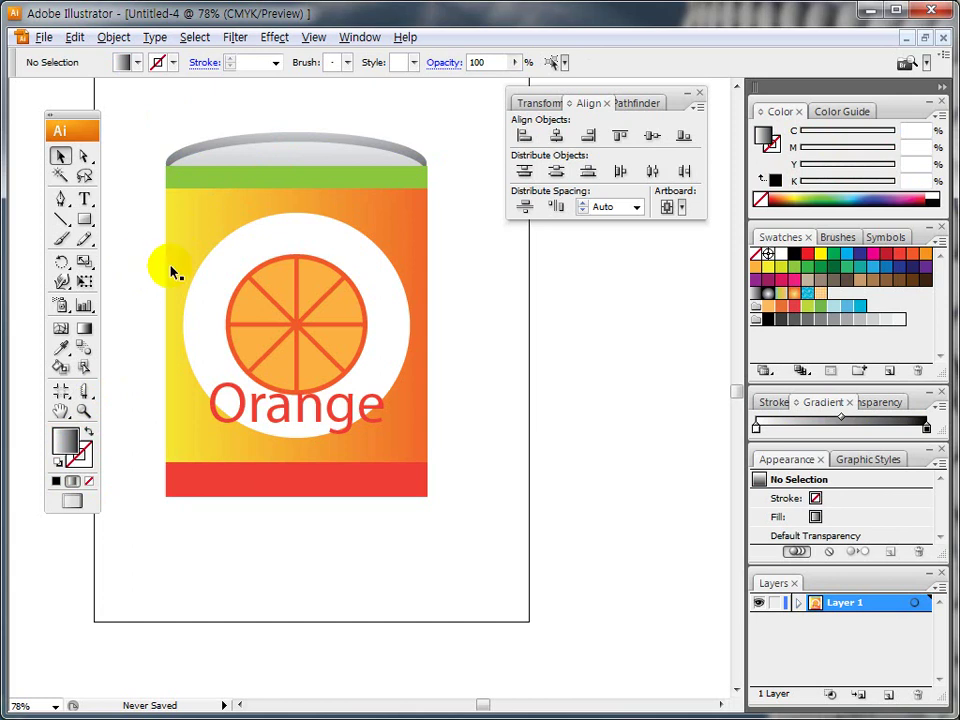
# - Apply an envelope mesh with 1 row and 2 columns to the can body group
pyautogui.click(213, 224)
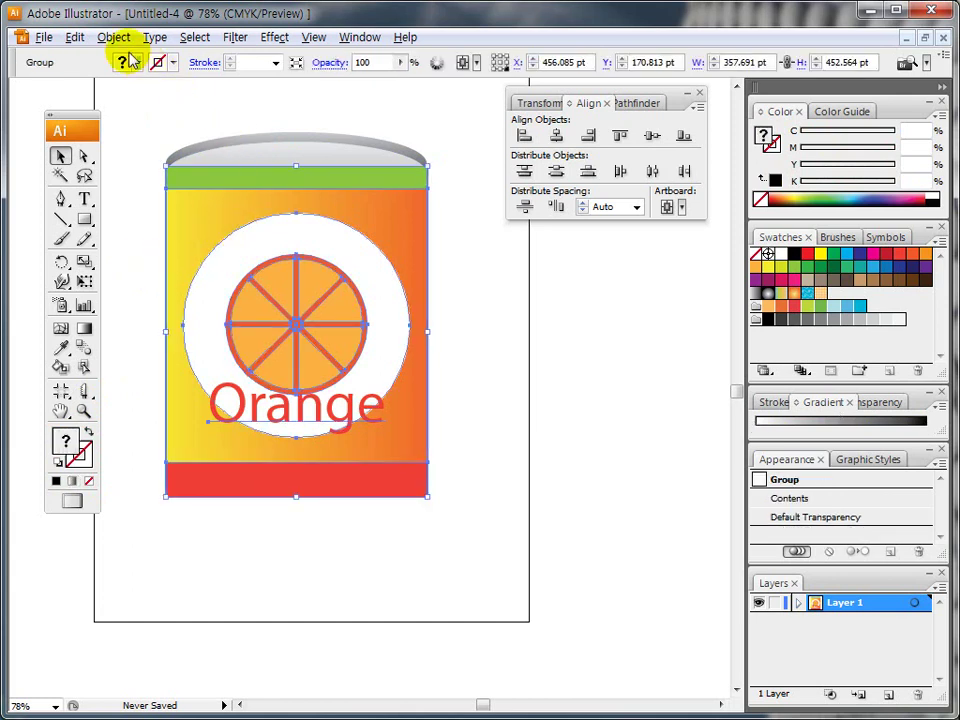
pyautogui.click(114, 40)
pyautogui.moveTo(210, 422)
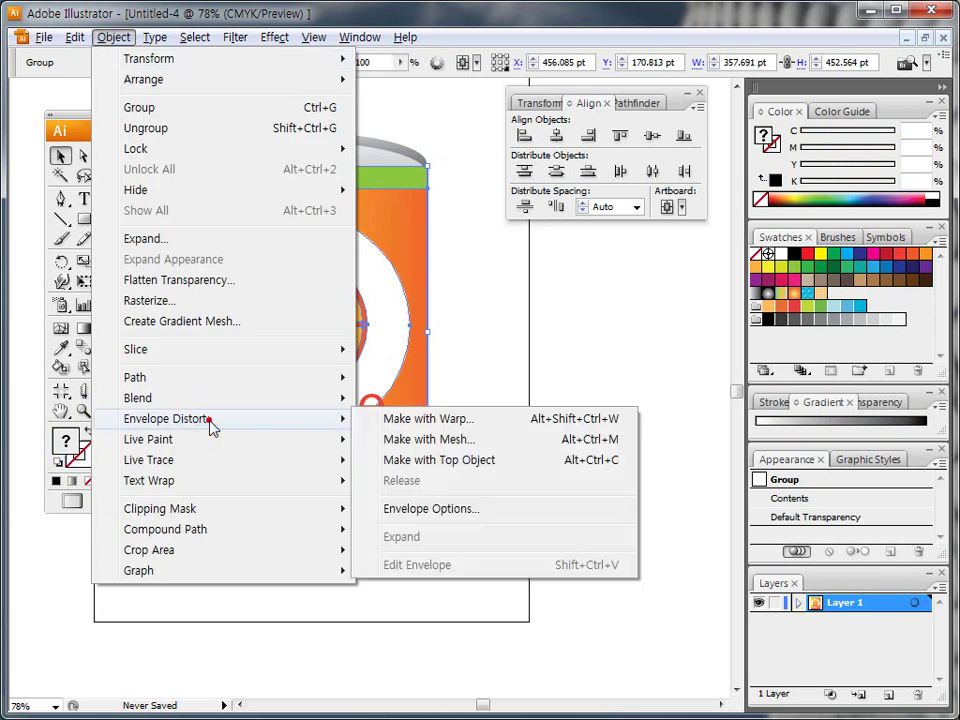
pyautogui.click(432, 442)
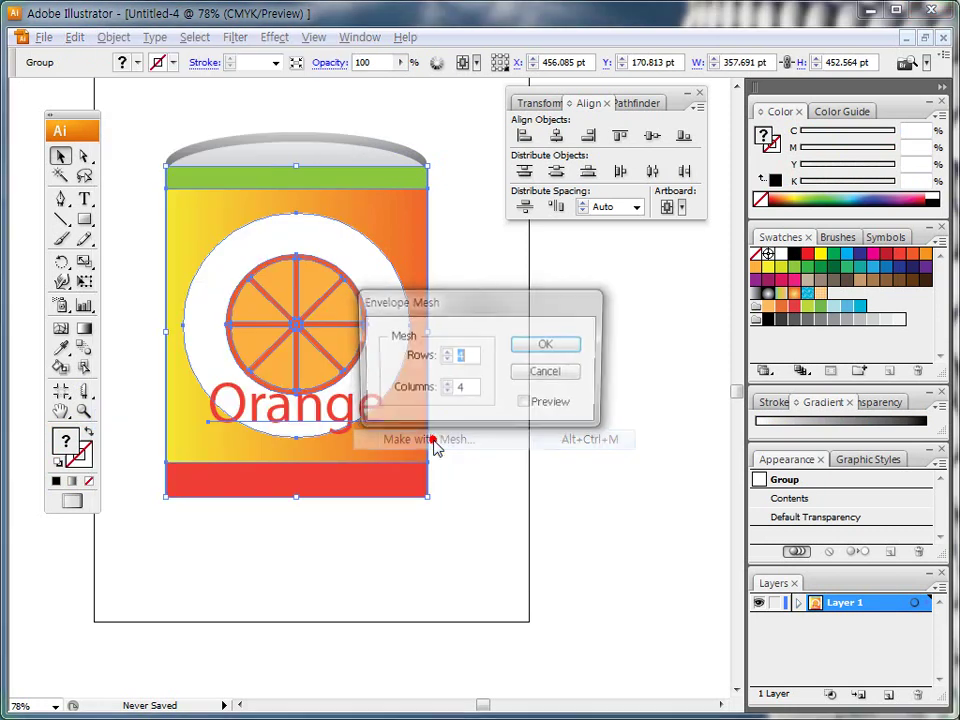
pyautogui.moveTo(388, 316); pyautogui.dragTo(458, 312)
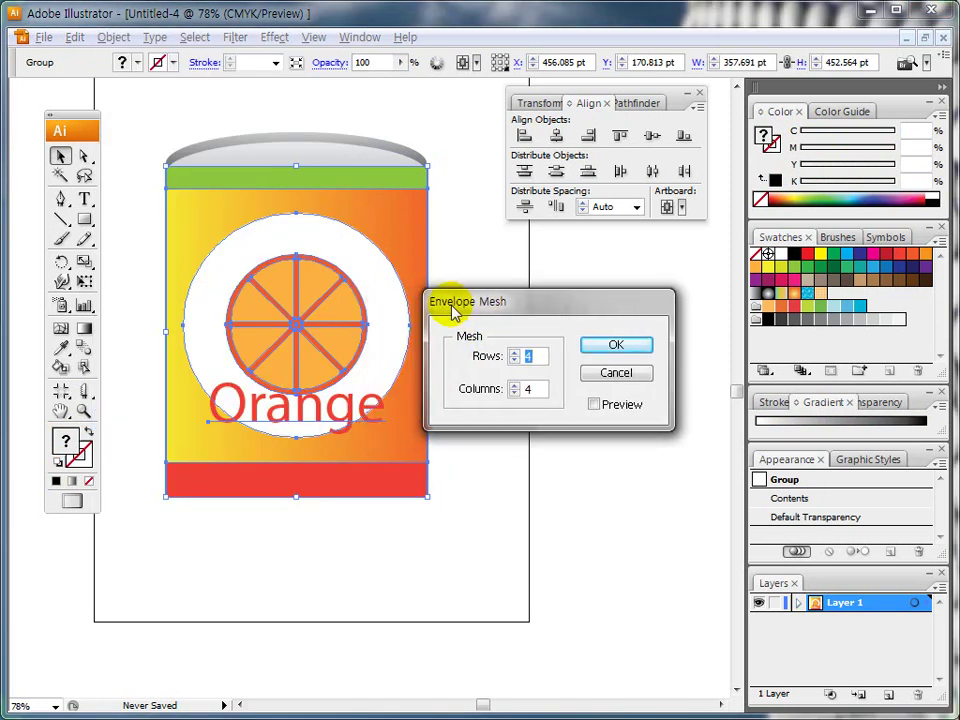
pyautogui.click(610, 402)
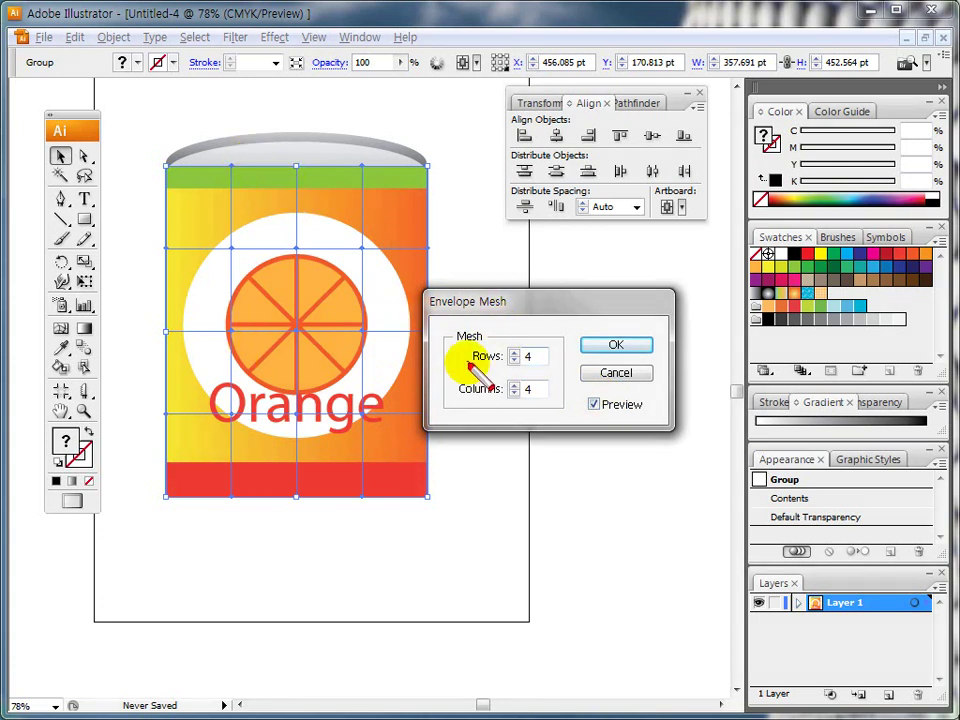
pyautogui.doubleClick(522, 357)
pyautogui.write('1')
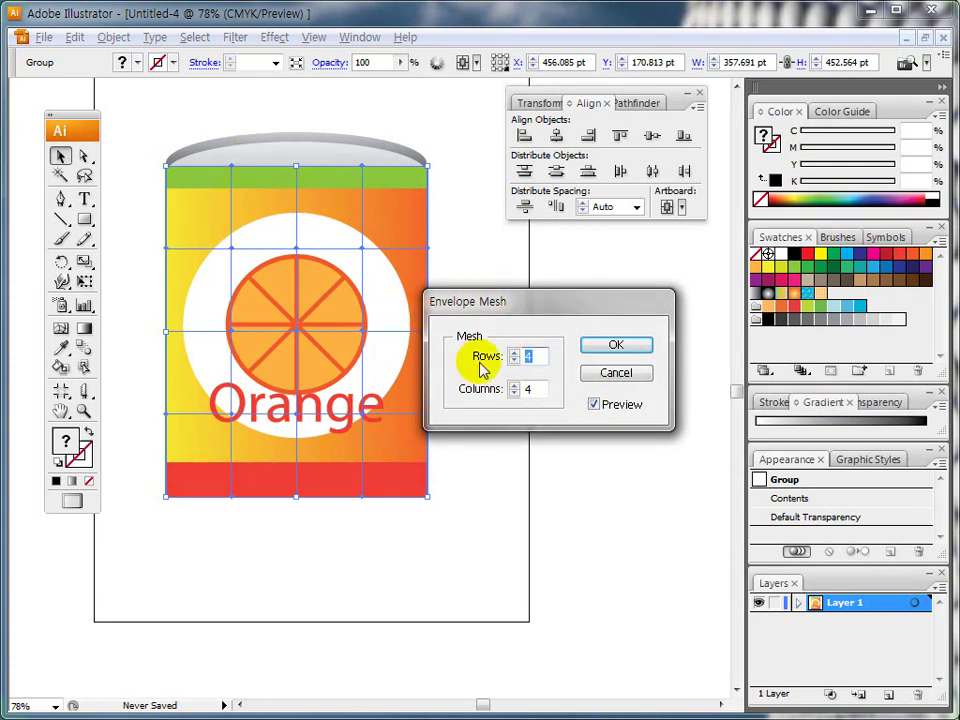
pyautogui.doubleClick(527, 390)
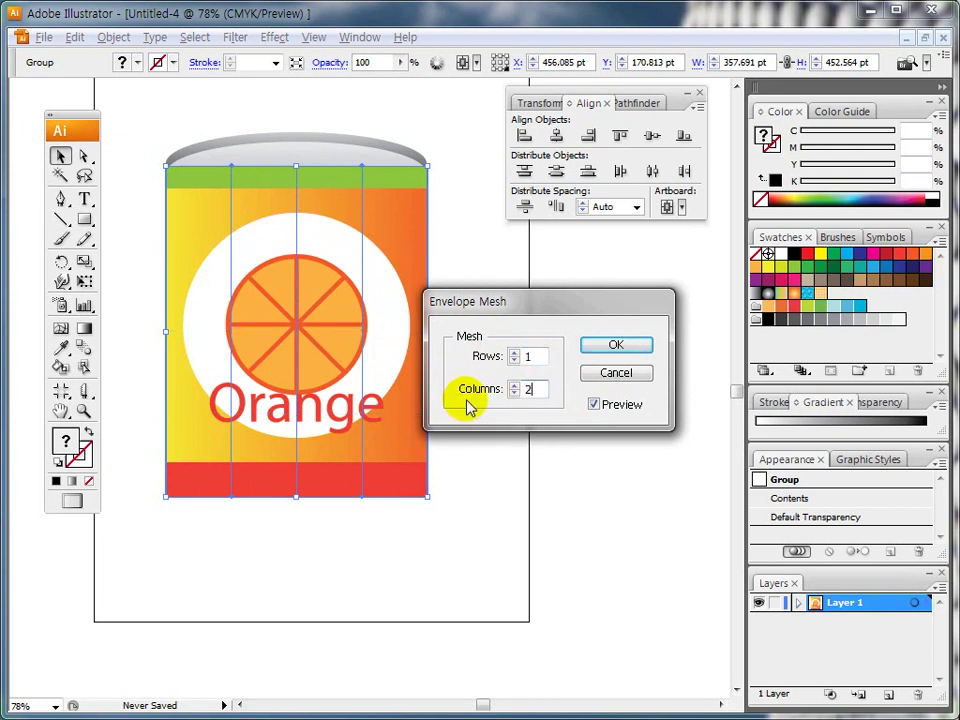
pyautogui.write('2')
pyautogui.click(534, 357)
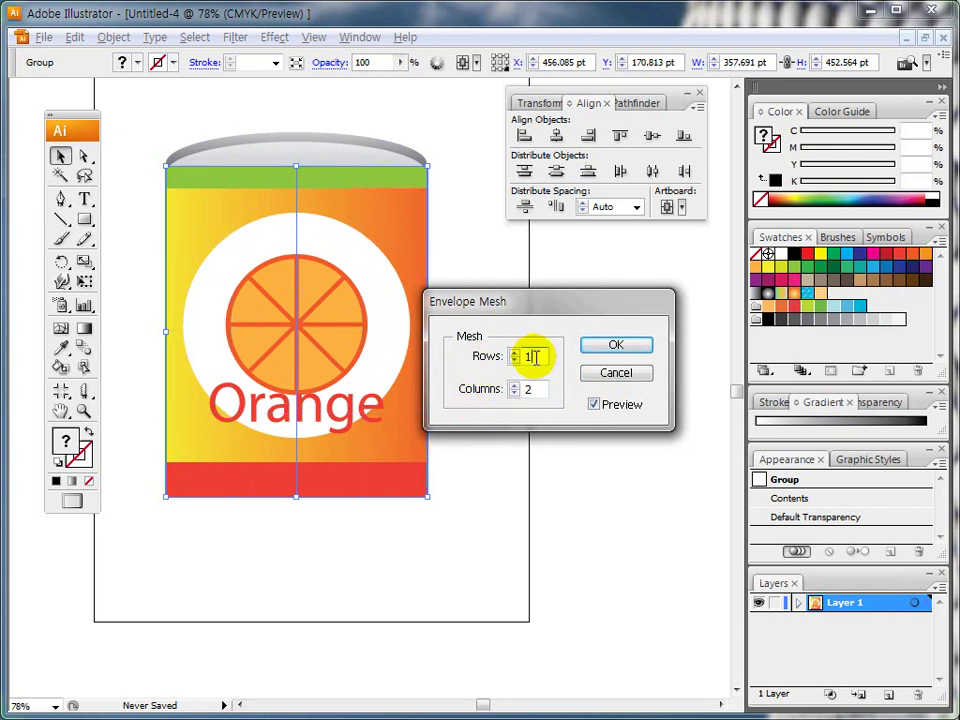
pyautogui.click(606, 350)
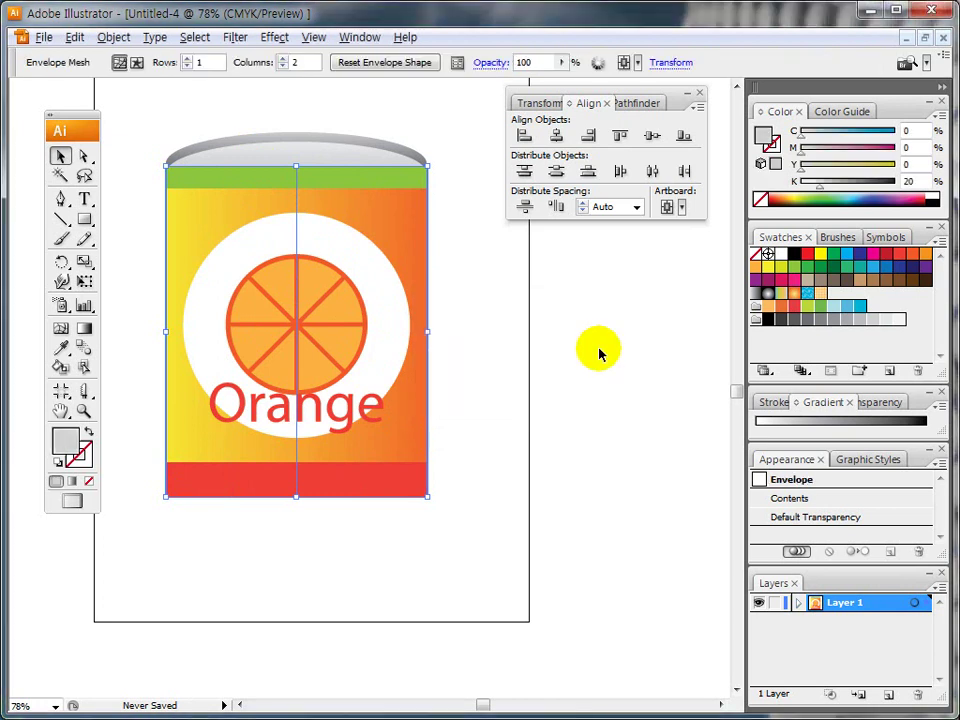
# - Try moving the envelope mesh's top-centre and bottom-centre points down one at a time, and undo both moves
pyautogui.click(84, 157)
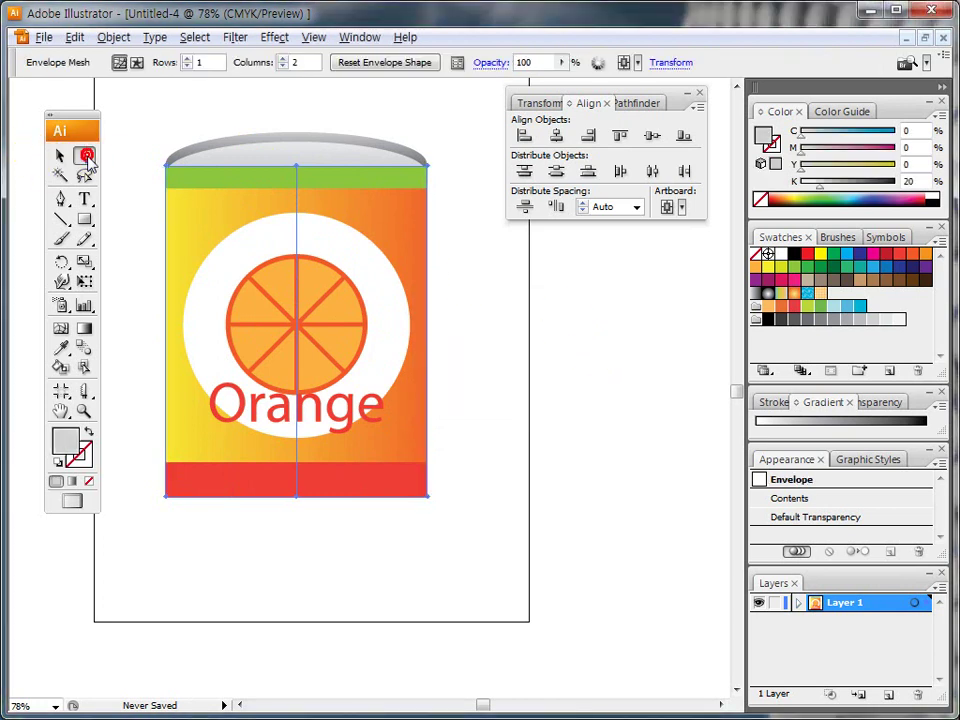
pyautogui.click(297, 168)
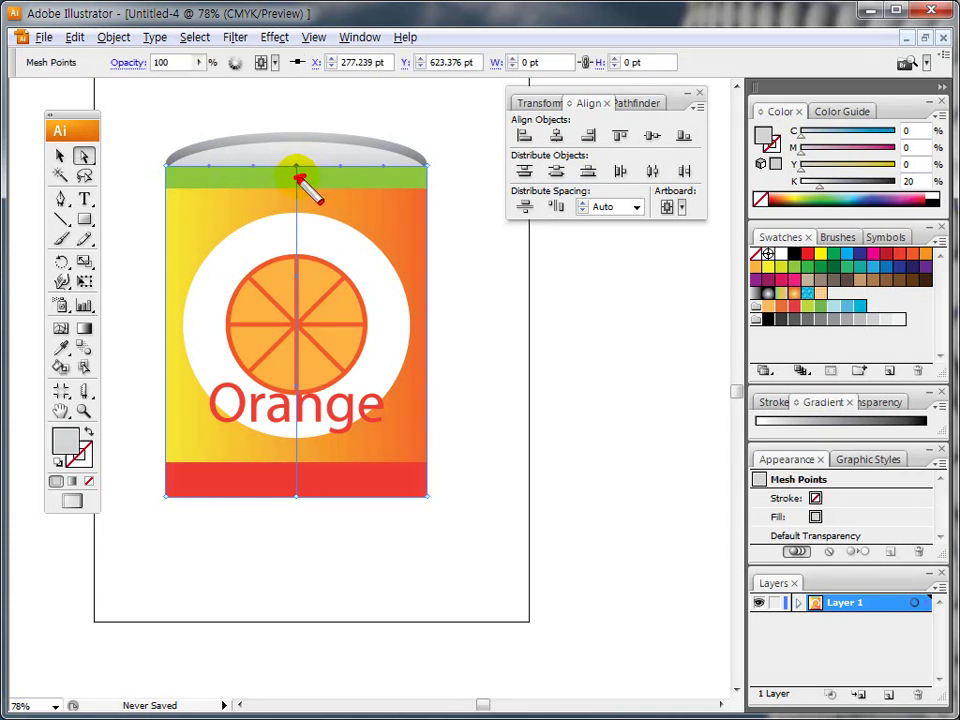
pyautogui.click(296, 496)
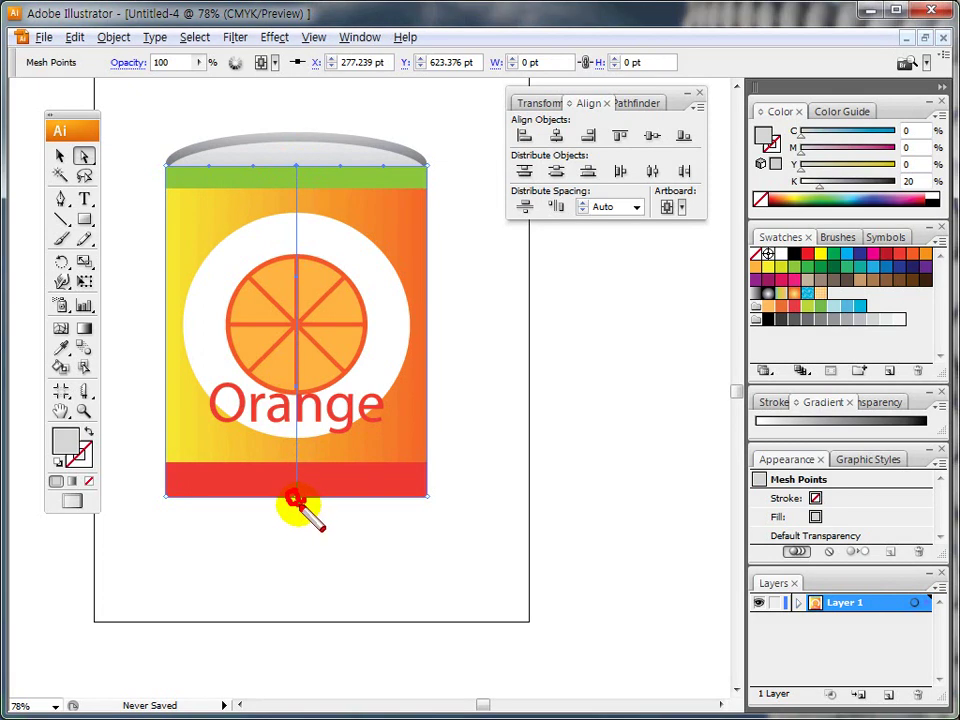
pyautogui.click(296, 170)
pyautogui.moveTo(297, 166); pyautogui.dragTo(300, 216)
pyautogui.moveTo(289, 521)
pyautogui.mouseDown()
pyautogui.moveTo(296, 501)
pyautogui.moveTo(297, 541)
pyautogui.mouseUp()
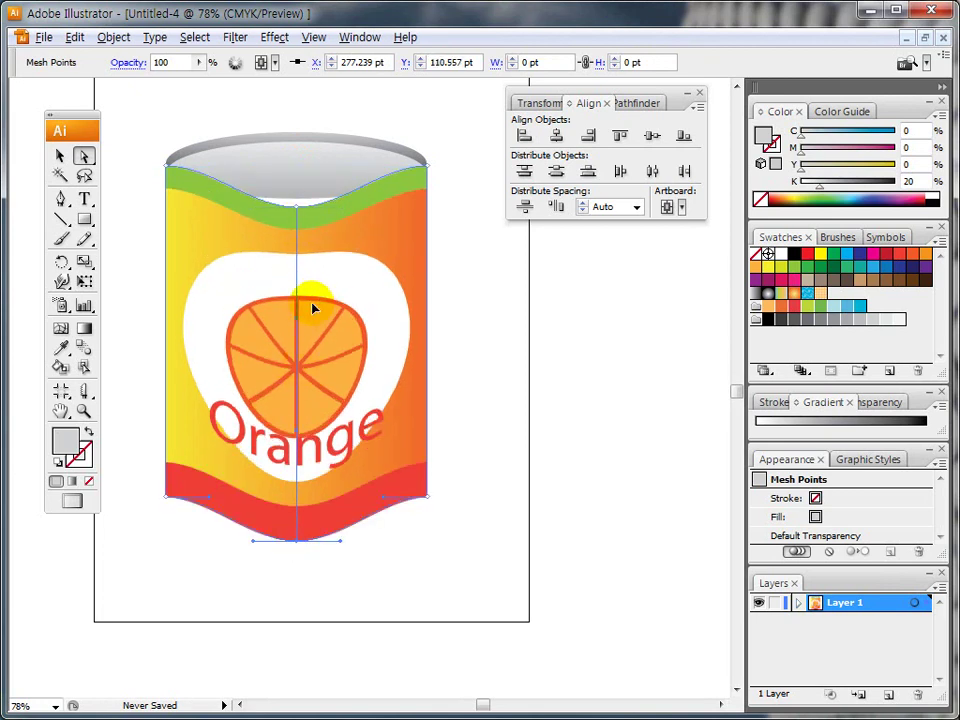
pyautogui.hotkey('ctrl', 'z')
pyautogui.hotkey('ctrl', 'z')
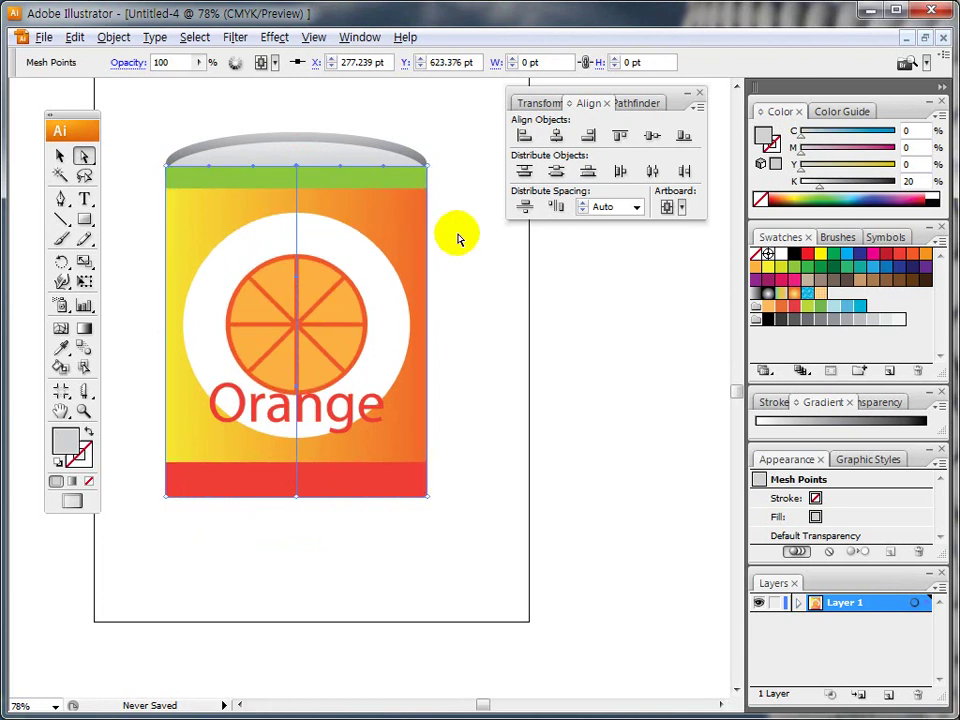
# - Select the envelope mesh's top-centre and bottom-centre points together and move both down so the can body bulges
pyautogui.click(457, 233)
pyautogui.click(298, 168)
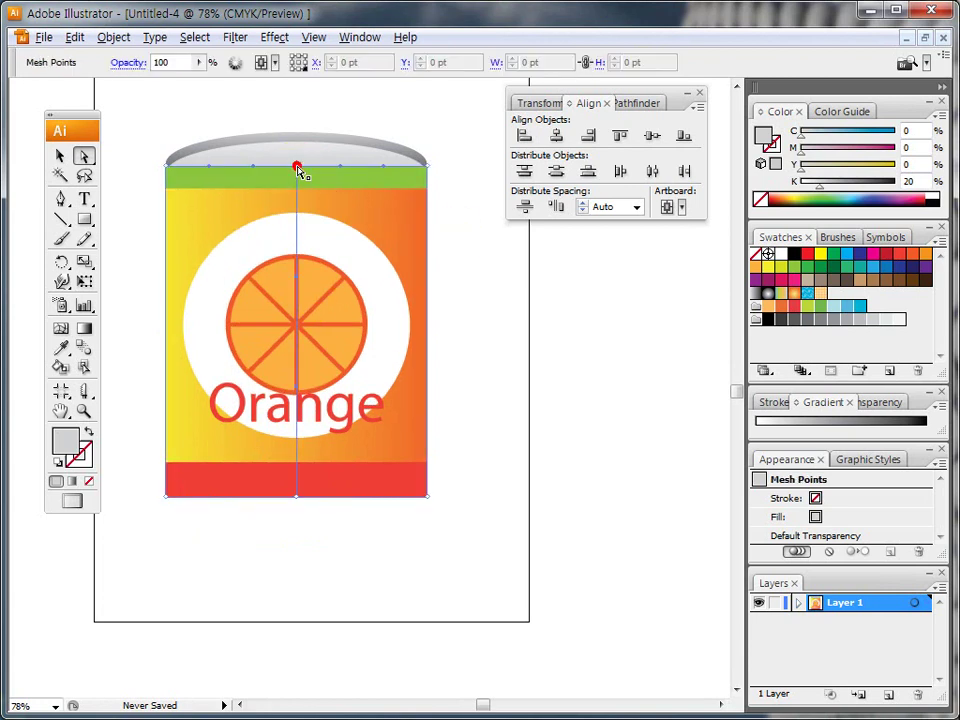
pyautogui.click(296, 499)
pyautogui.moveTo(306, 514)
pyautogui.mouseDown()
pyautogui.moveTo(302, 500)
pyautogui.moveTo(305, 512)
pyautogui.mouseUp()
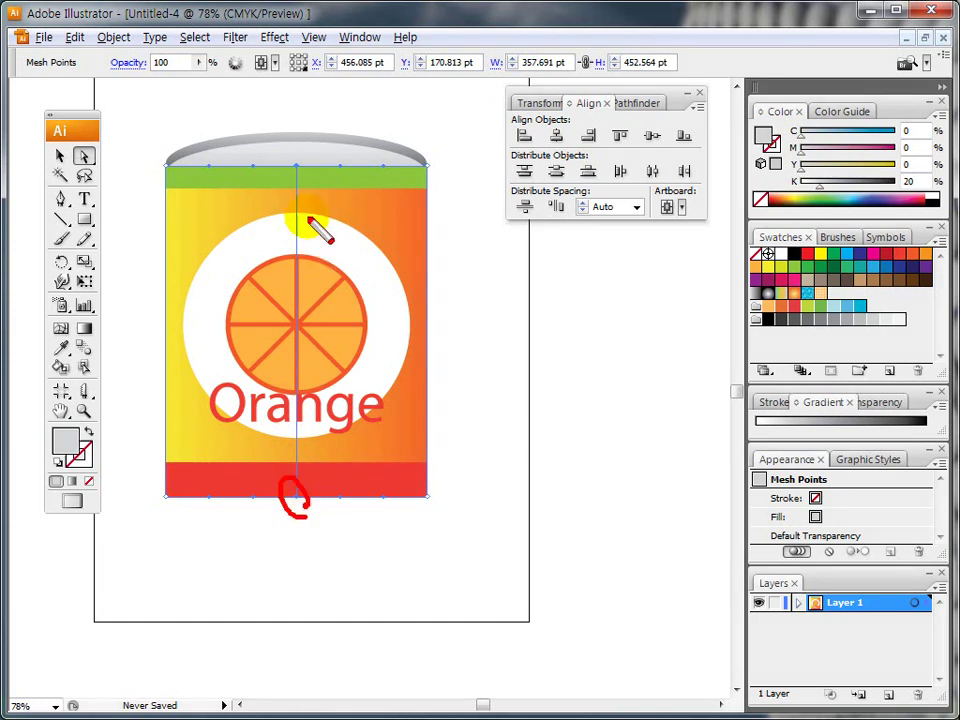
pyautogui.moveTo(306, 178); pyautogui.dragTo(306, 186)
pyautogui.press('Escape')
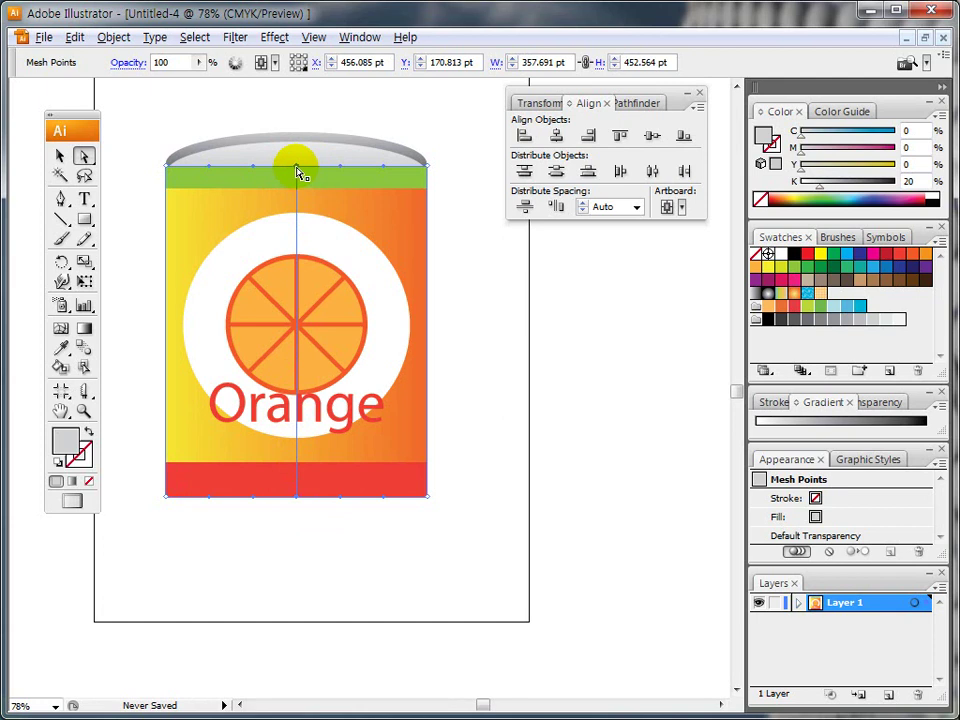
pyautogui.moveTo(296, 172); pyautogui.dragTo(298, 202)
pyautogui.click(296, 203)
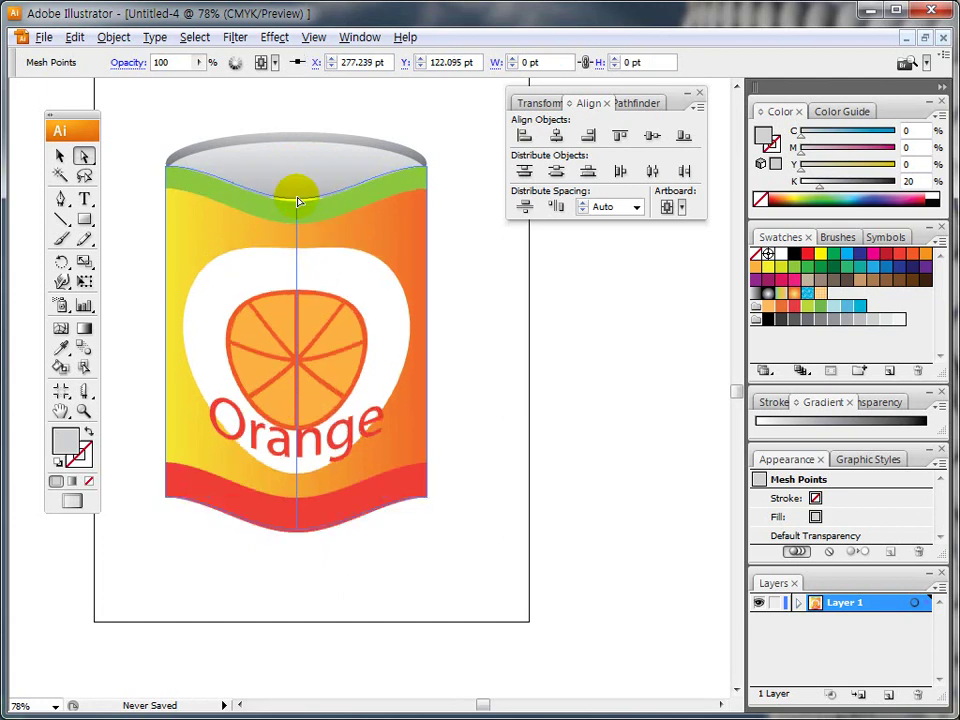
pyautogui.click(298, 202)
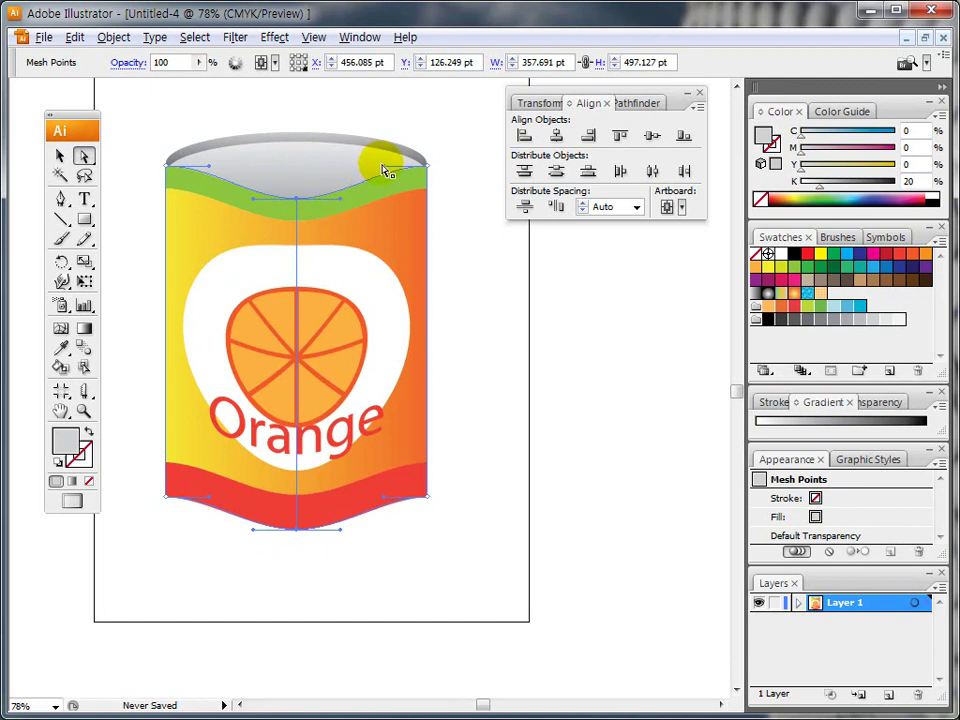
# - Try rounding the can body's upper and lower edges with the corner handles, and undo all changes to the mesh shape
pyautogui.moveTo(386, 171); pyautogui.dragTo(390, 195)
pyautogui.moveTo(210, 172); pyautogui.dragTo(242, 208)
pyautogui.moveTo(381, 497); pyautogui.dragTo(386, 526)
pyautogui.moveTo(210, 497); pyautogui.dragTo(281, 580)
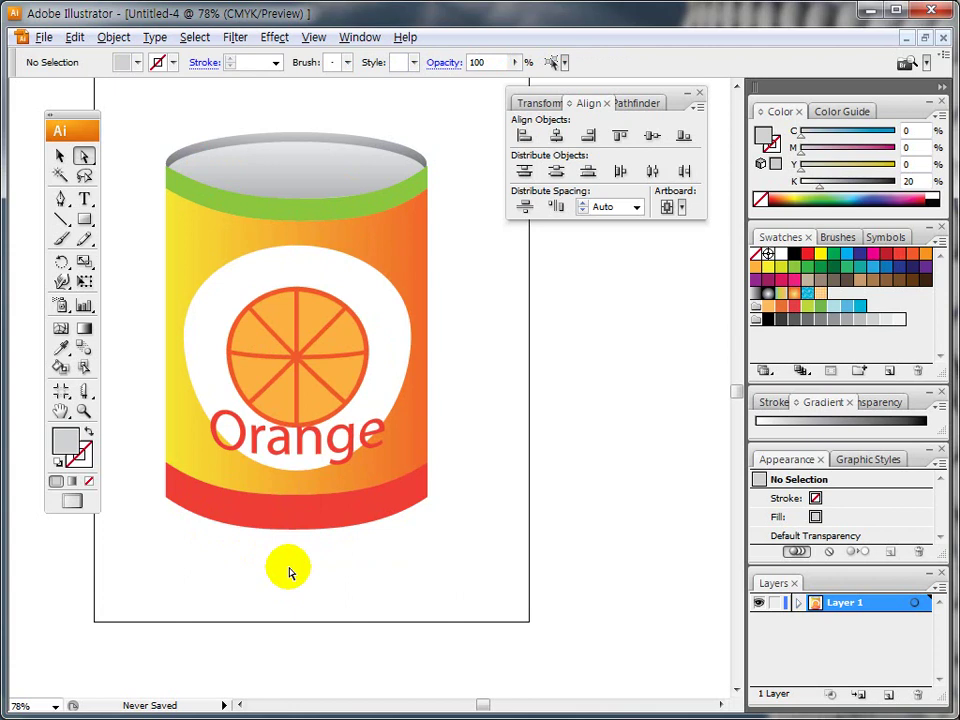
pyautogui.hotkey('ctrl', 'z')
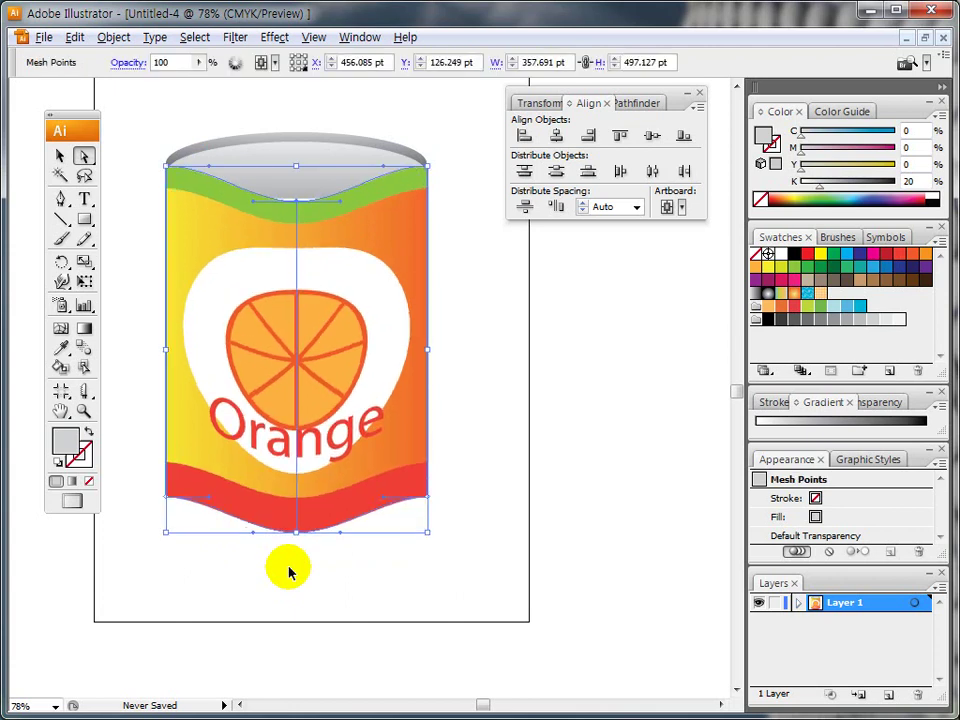
pyautogui.hotkey('ctrl', 'z')
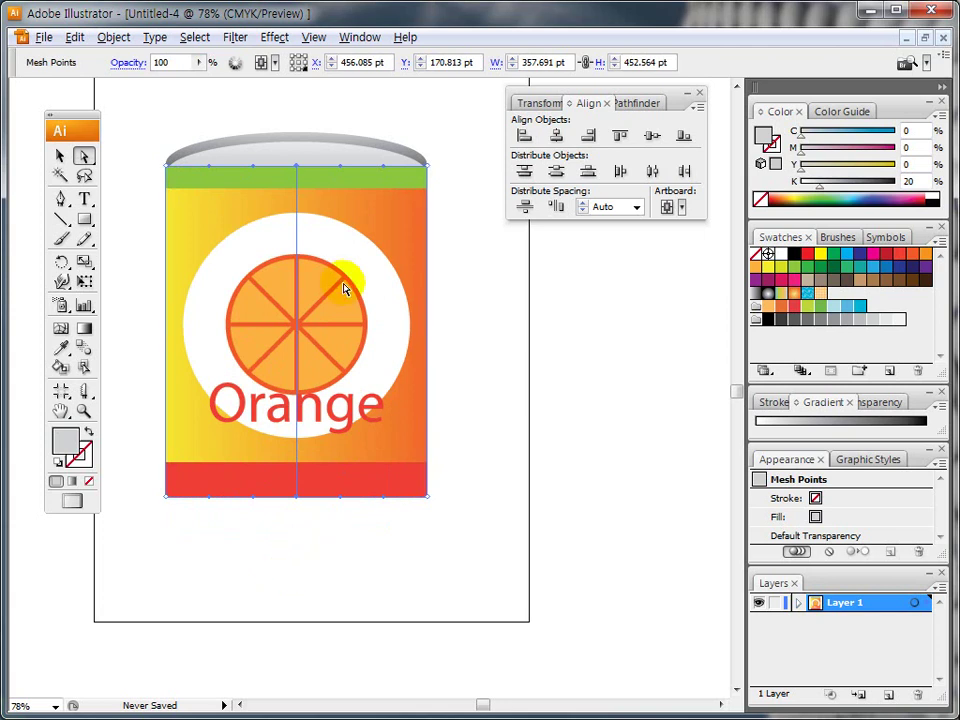
# - Release the can body's envelope distortion and undo the release
pyautogui.click(60, 156)
pyautogui.click(128, 118)
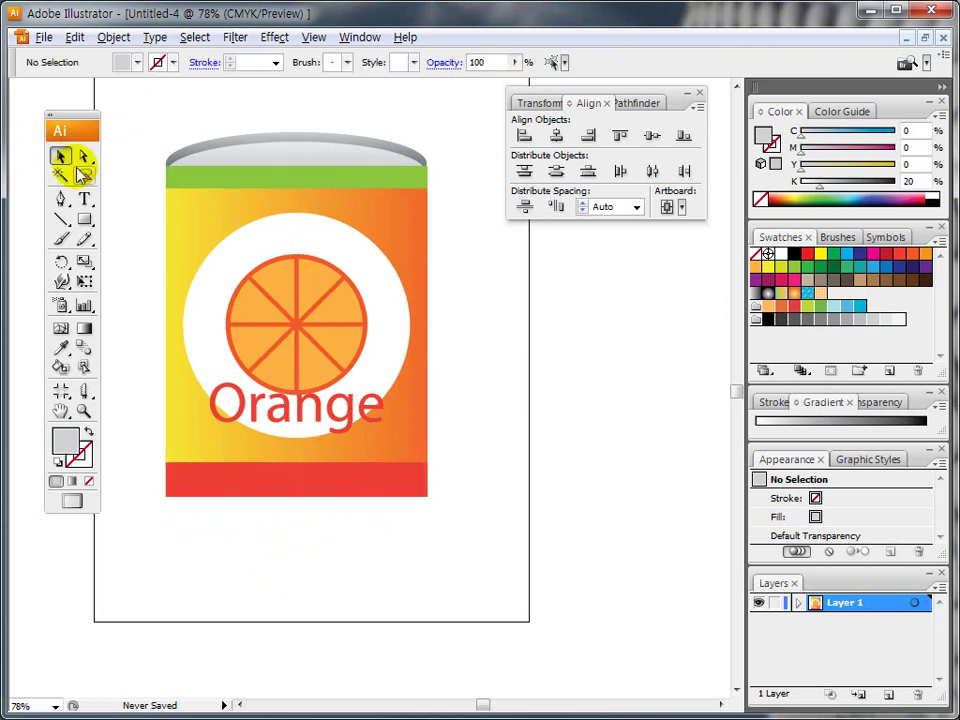
pyautogui.click(178, 225)
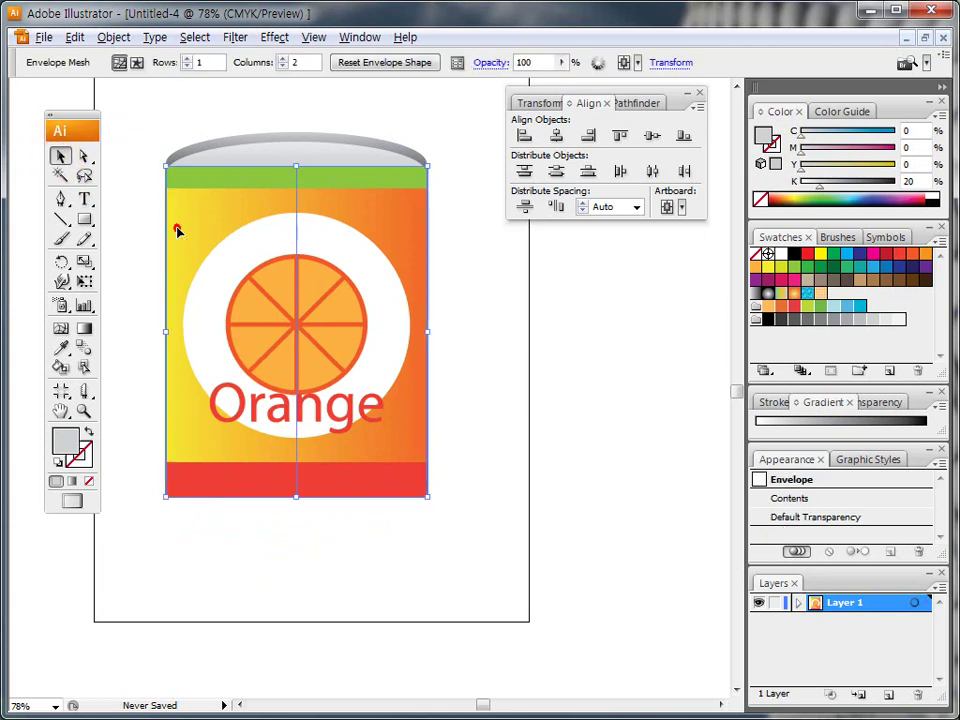
pyautogui.click(112, 37)
pyautogui.click(160, 419)
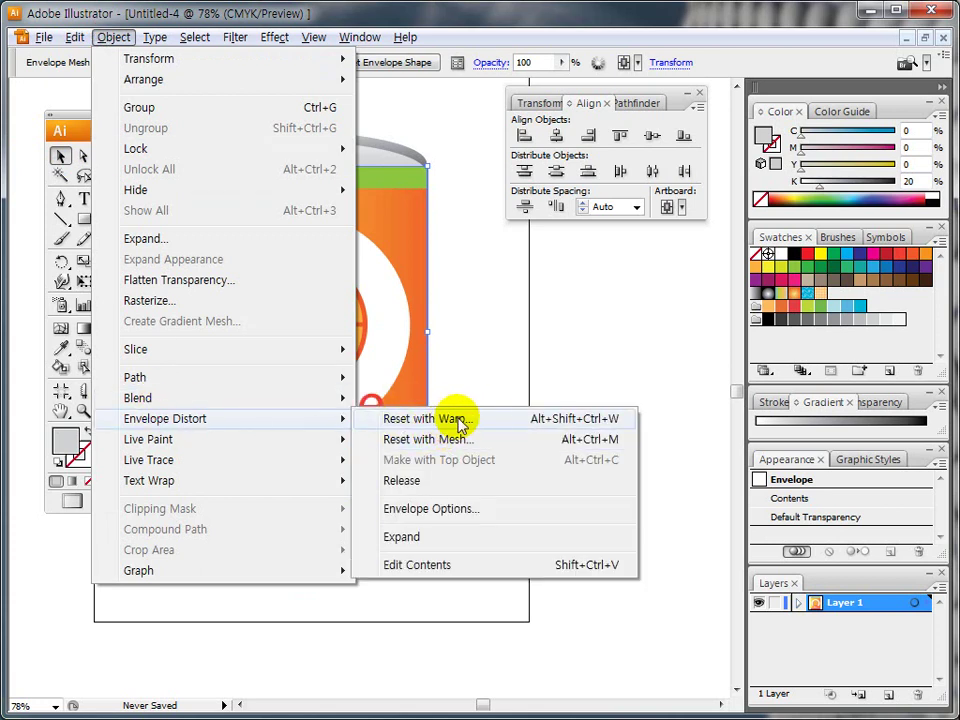
pyautogui.click(404, 481)
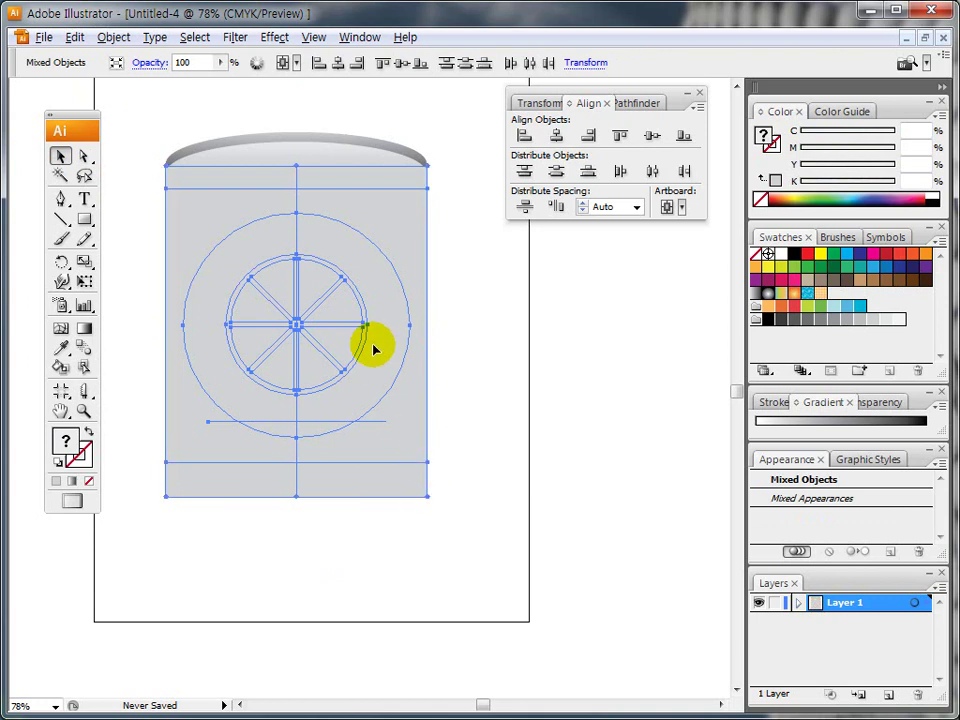
pyautogui.hotkey('ctrl', 'z')
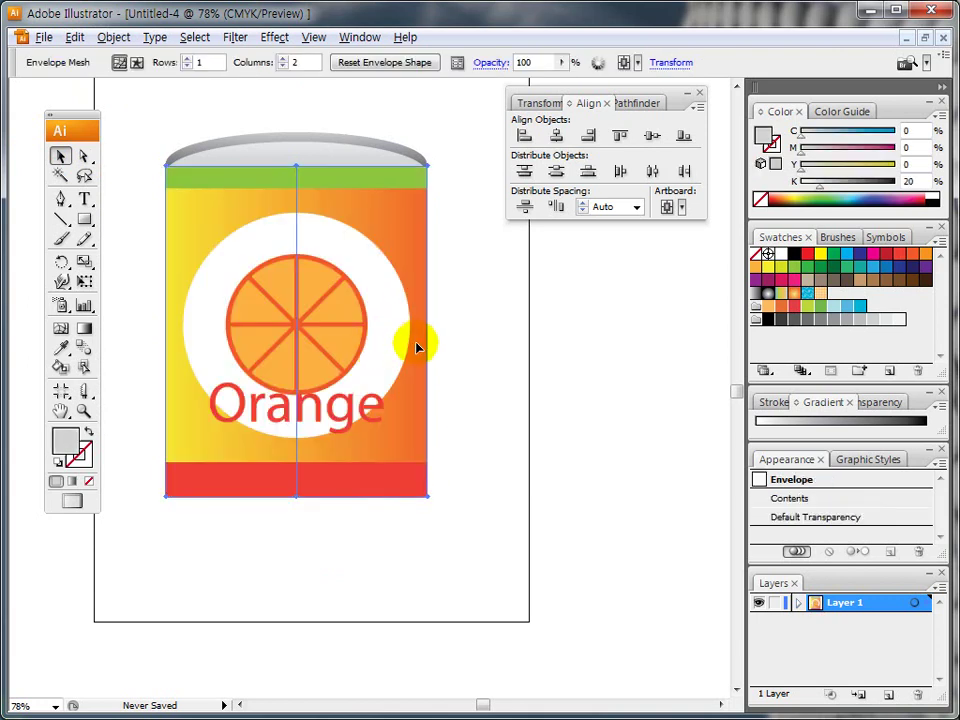
pyautogui.click(465, 324)
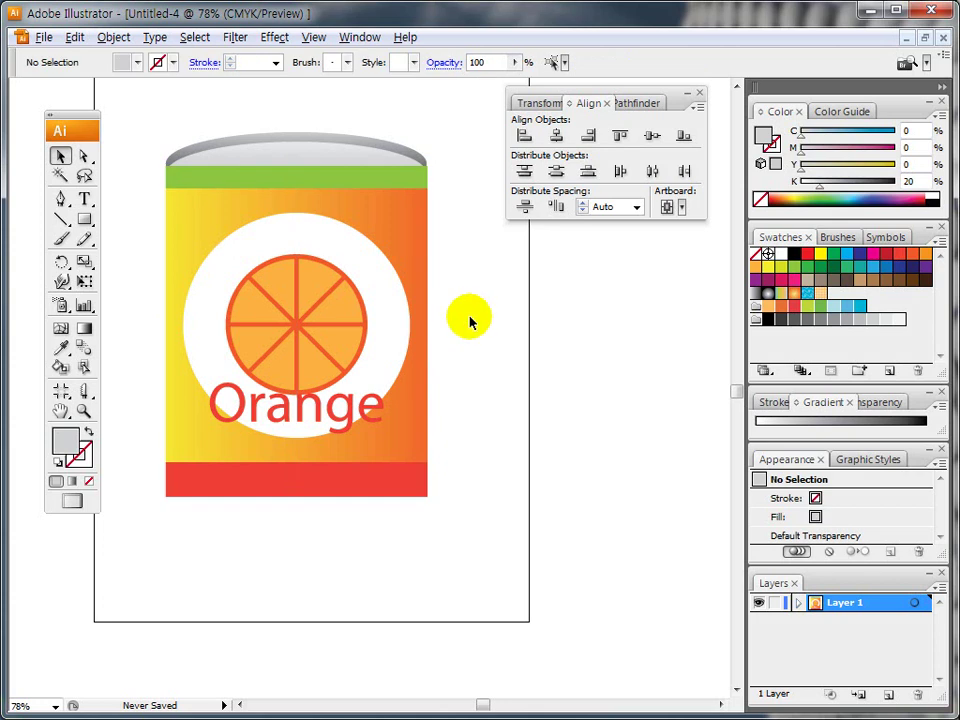
# - Move the can body straight down, clear of the grey lid ellipses
pyautogui.click(392, 238)
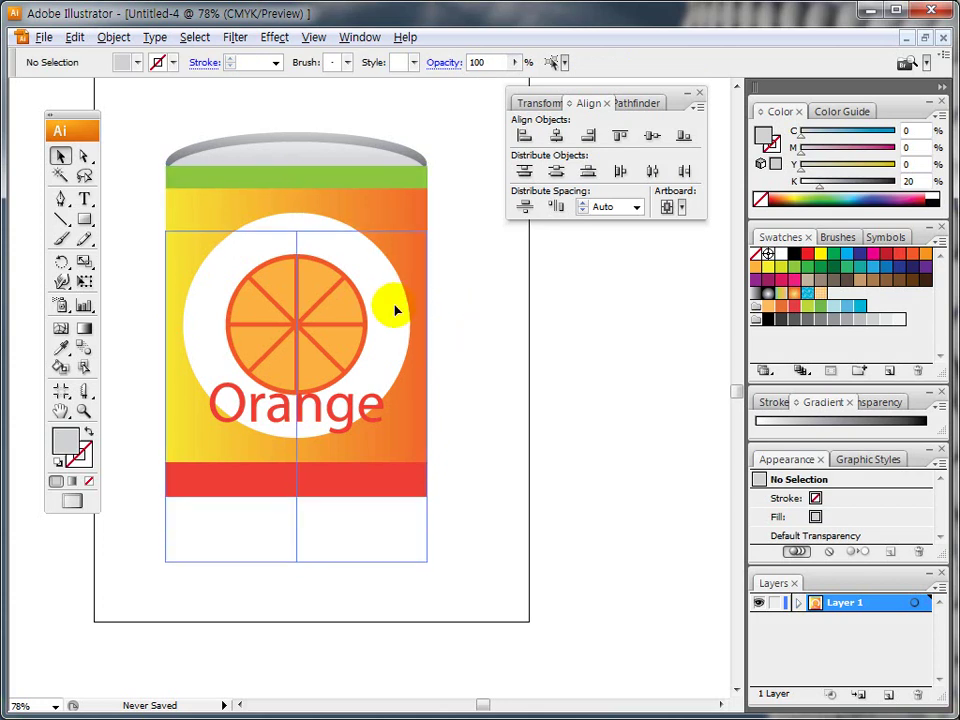
pyautogui.moveTo(396, 300); pyautogui.dragTo(405, 313)
pyautogui.click(480, 257)
# - Stretch the light grey lid ellipse slightly downward and move the can body back up against the lid
pyautogui.click(311, 191)
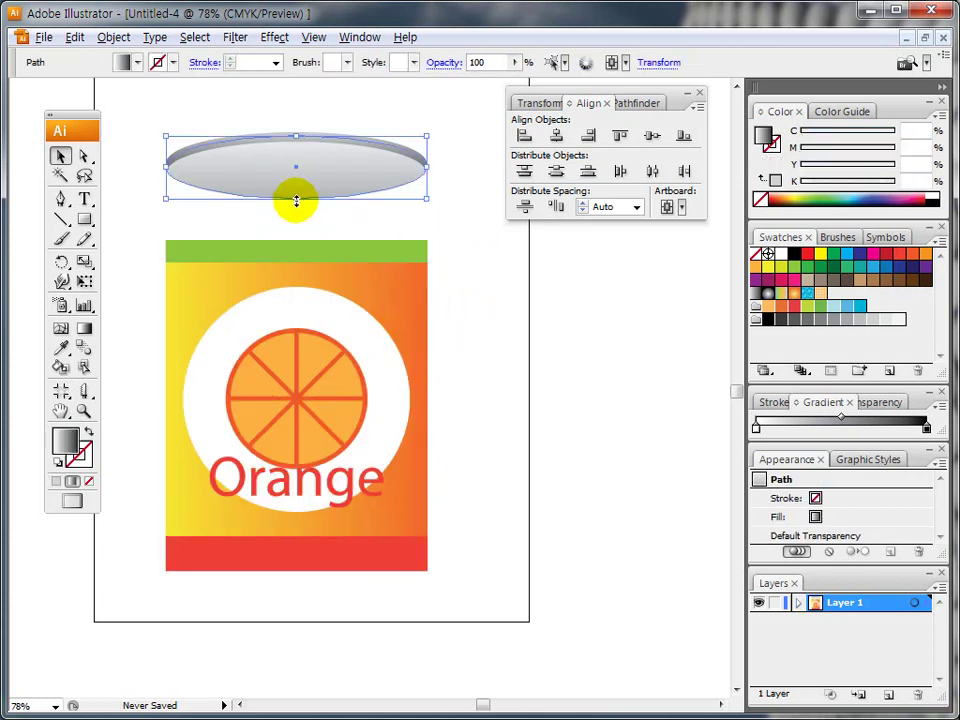
pyautogui.moveTo(296, 200); pyautogui.dragTo(305, 196)
pyautogui.click(452, 222)
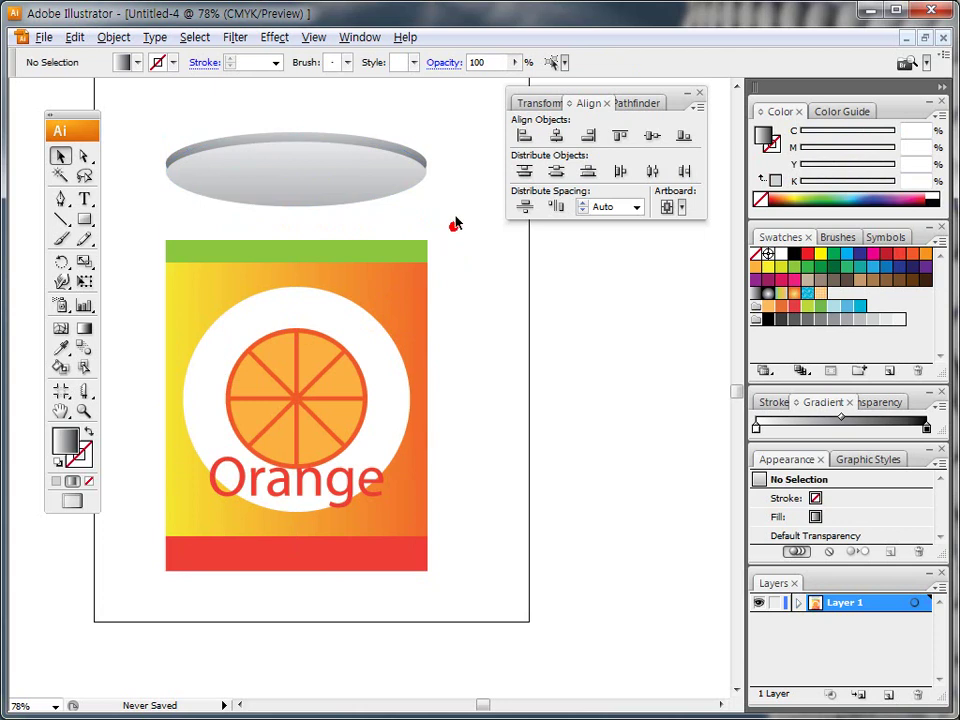
pyautogui.moveTo(323, 260); pyautogui.dragTo(321, 186)
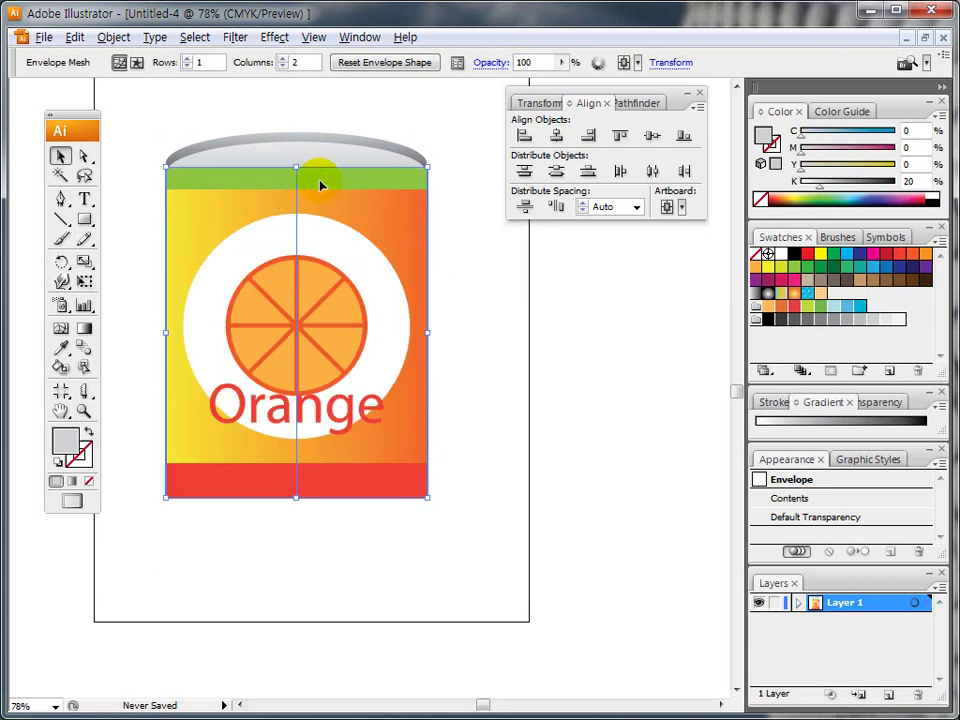
# - Directly select the envelope mesh's top-centre and bottom-centre points together and move both down to the lid ellipse's lower edge
pyautogui.click(84, 156)
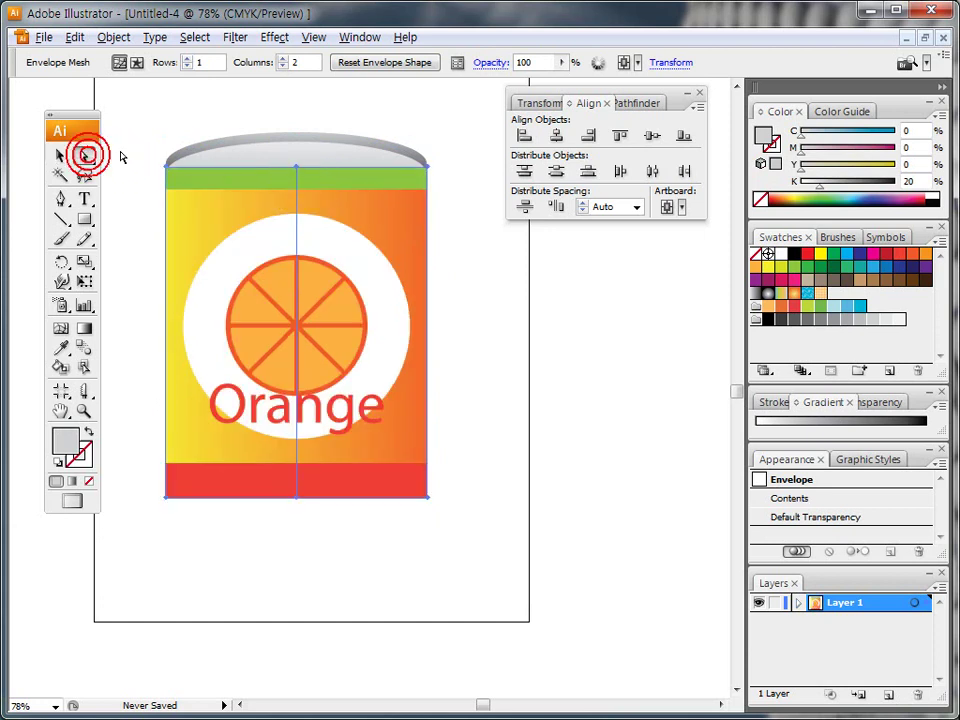
pyautogui.click(156, 133)
pyautogui.click(300, 167)
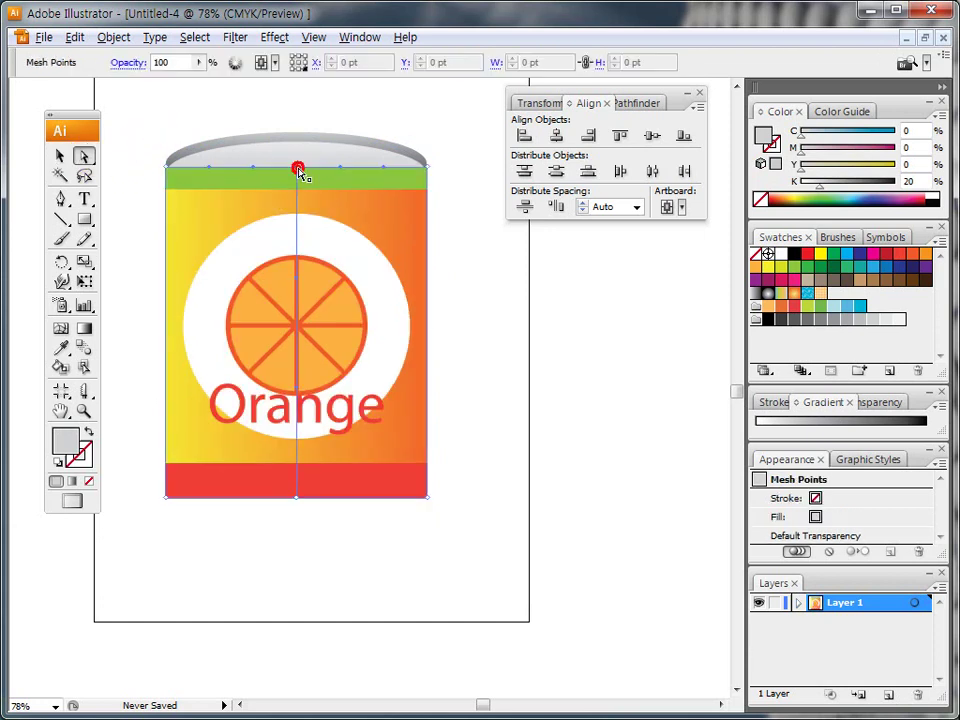
pyautogui.click(144, 134)
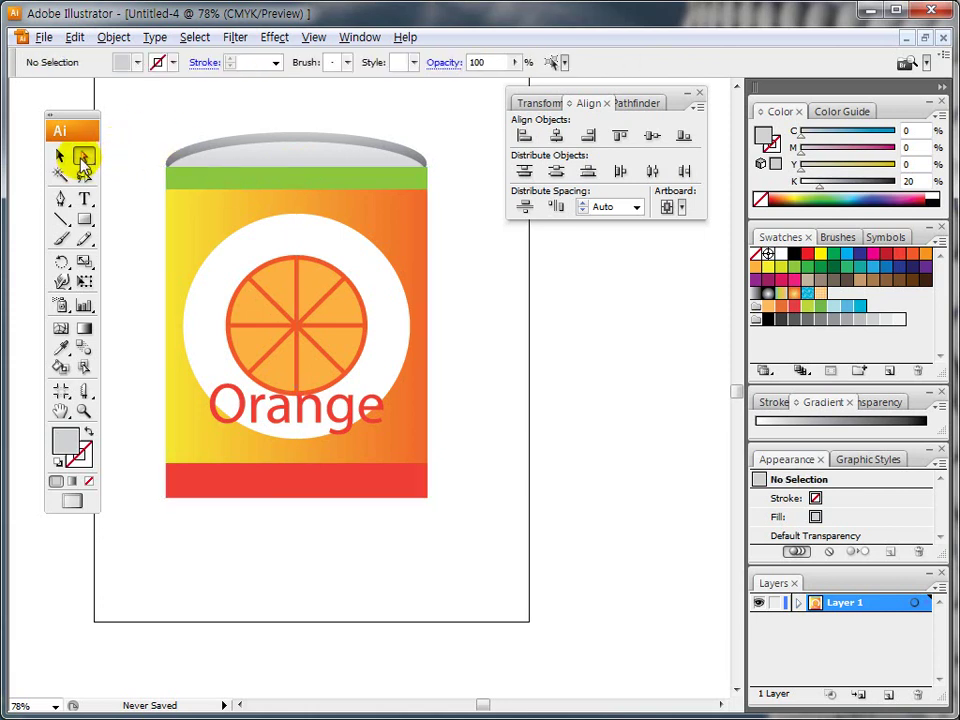
pyautogui.click(296, 167)
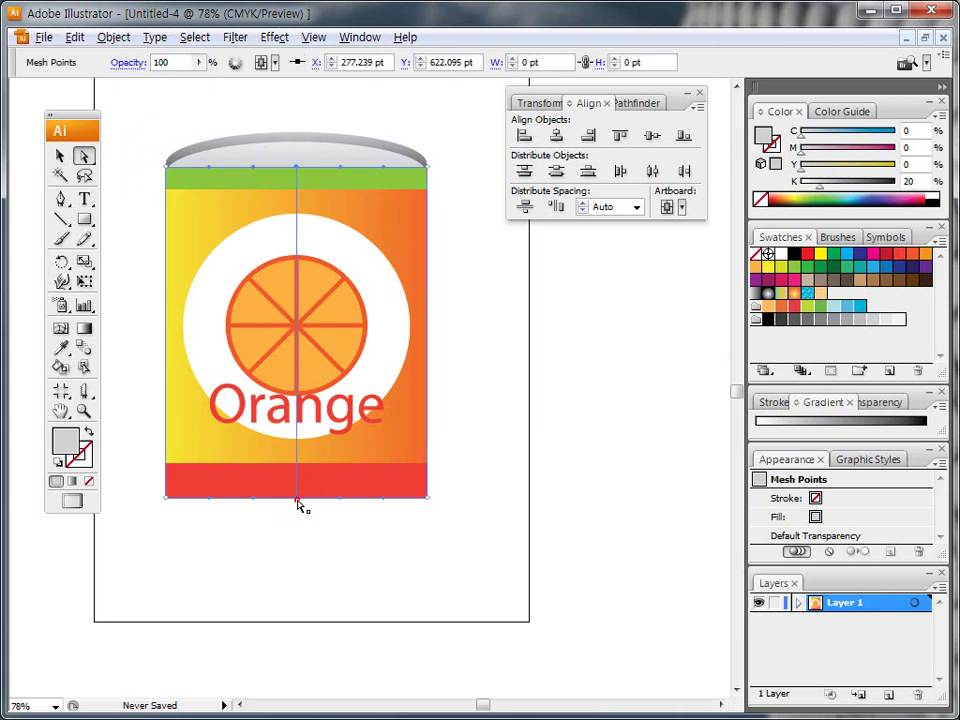
pyautogui.keyDown('shift'); pyautogui.click(298, 168); pyautogui.keyUp('shift')
pyautogui.moveTo(297, 172); pyautogui.dragTo(302, 219)
pyautogui.click(300, 212)
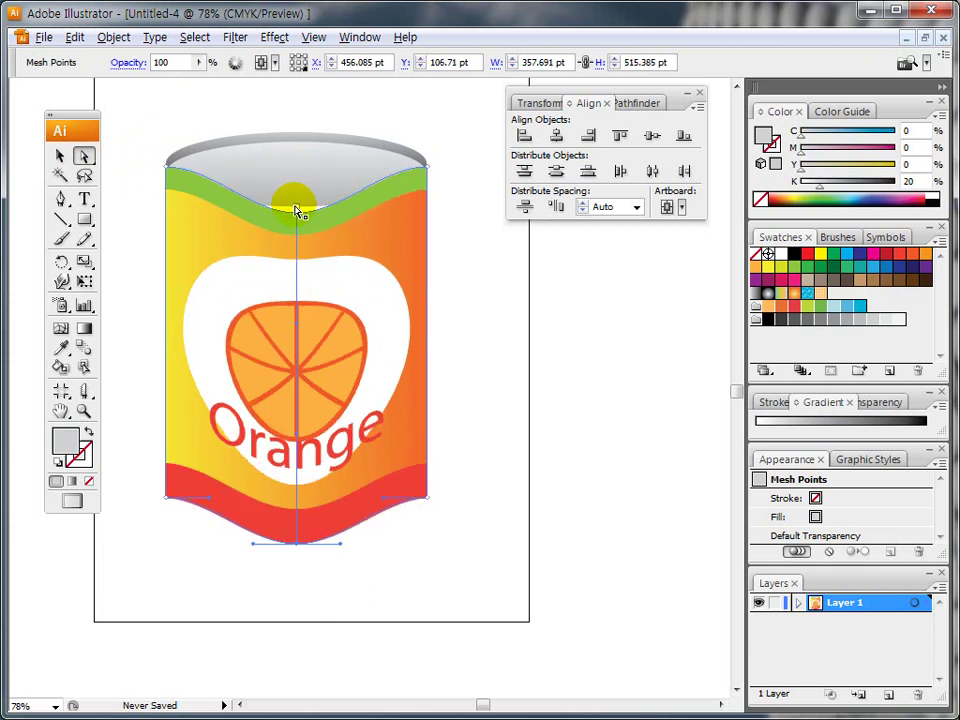
pyautogui.click(298, 212)
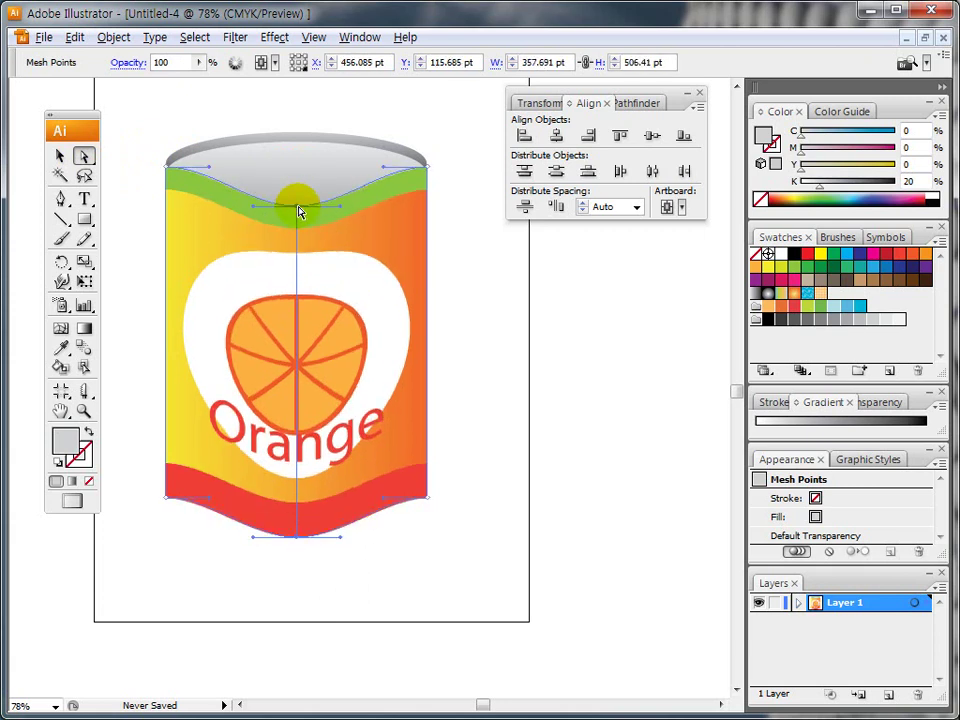
# - Pull the direction handles of the envelope mesh's two upper corner points down so the upper edge follows the lid ellipse
pyautogui.click(420, 170)
pyautogui.moveTo(420, 170); pyautogui.dragTo(418, 168)
pyautogui.moveTo(182, 160)
pyautogui.mouseDown()
pyautogui.moveTo(172, 180)
pyautogui.moveTo(232, 177)
pyautogui.mouseUp()
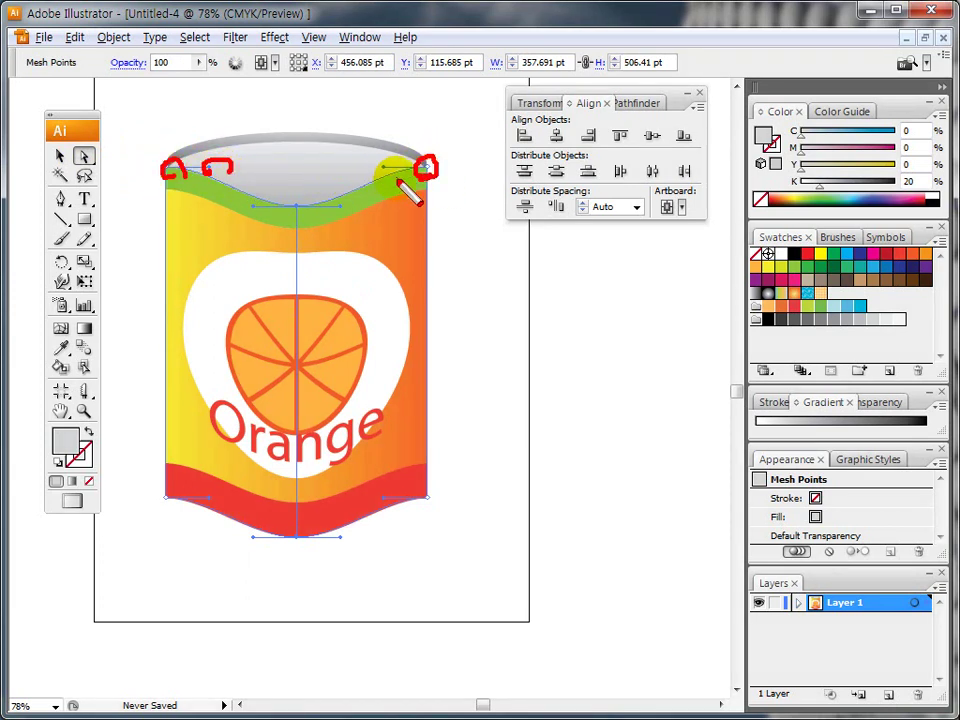
pyautogui.press('Escape')
pyautogui.moveTo(386, 173); pyautogui.dragTo(394, 201)
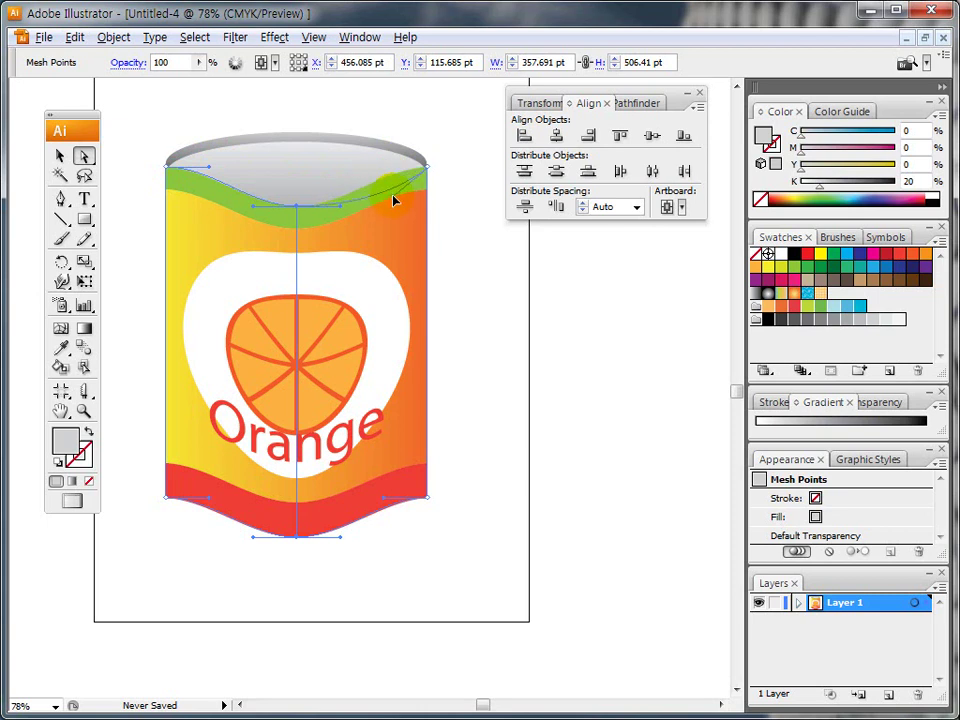
pyautogui.click(208, 165)
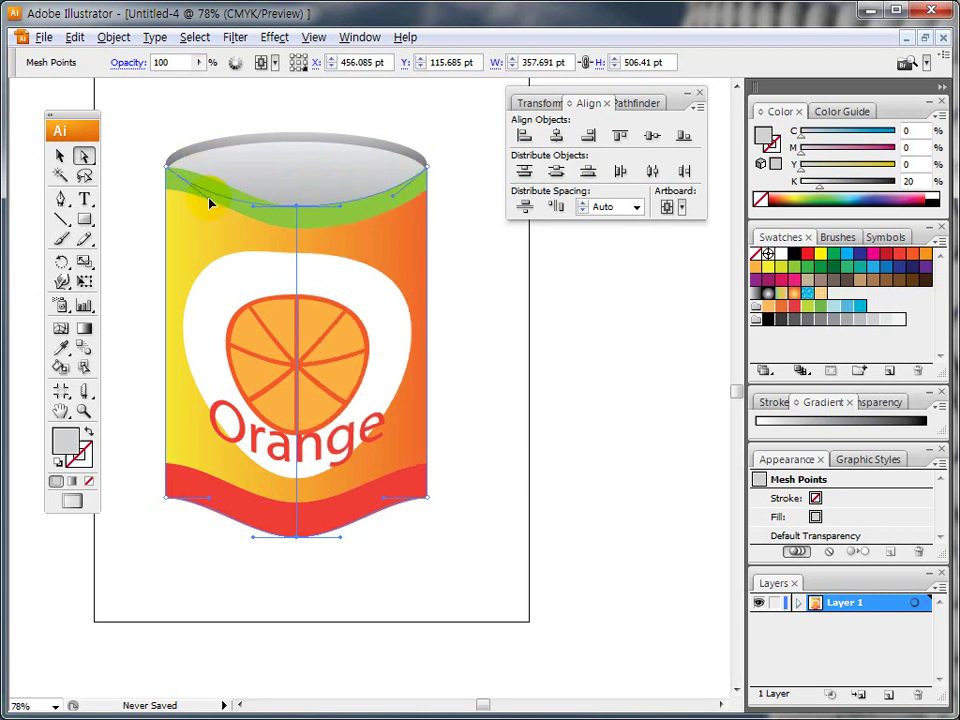
pyautogui.moveTo(208, 204); pyautogui.dragTo(208, 199)
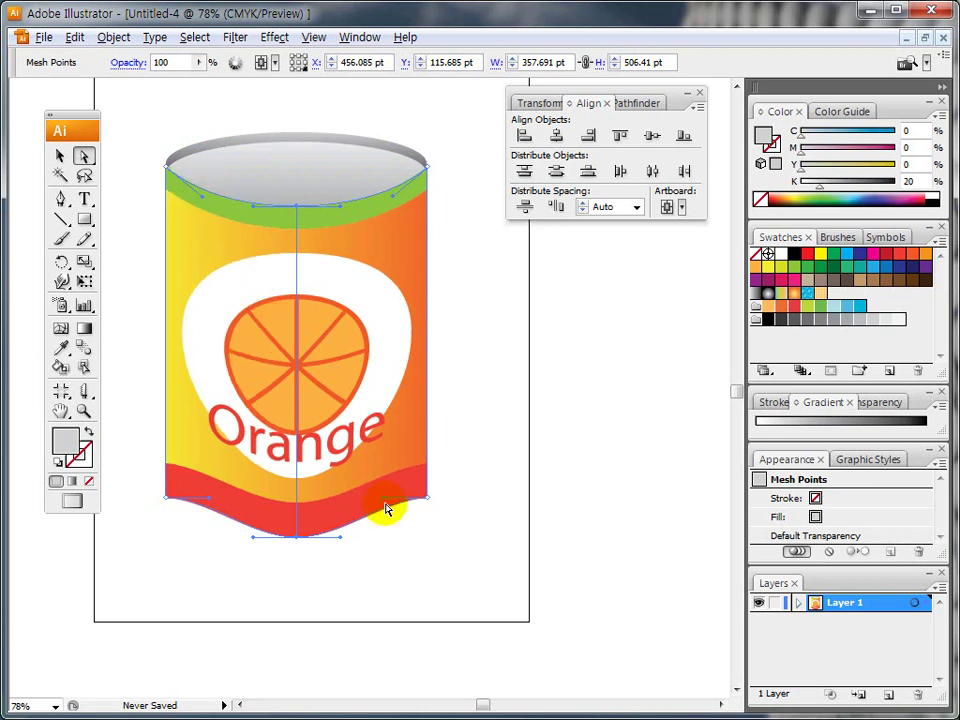
# - Pull both lower corner handles down to round the can's bottom edge, and move the top-centre mesh point slightly up
pyautogui.moveTo(382, 500); pyautogui.dragTo(385, 534)
pyautogui.moveTo(210, 497); pyautogui.dragTo(210, 536)
pyautogui.click(249, 567)
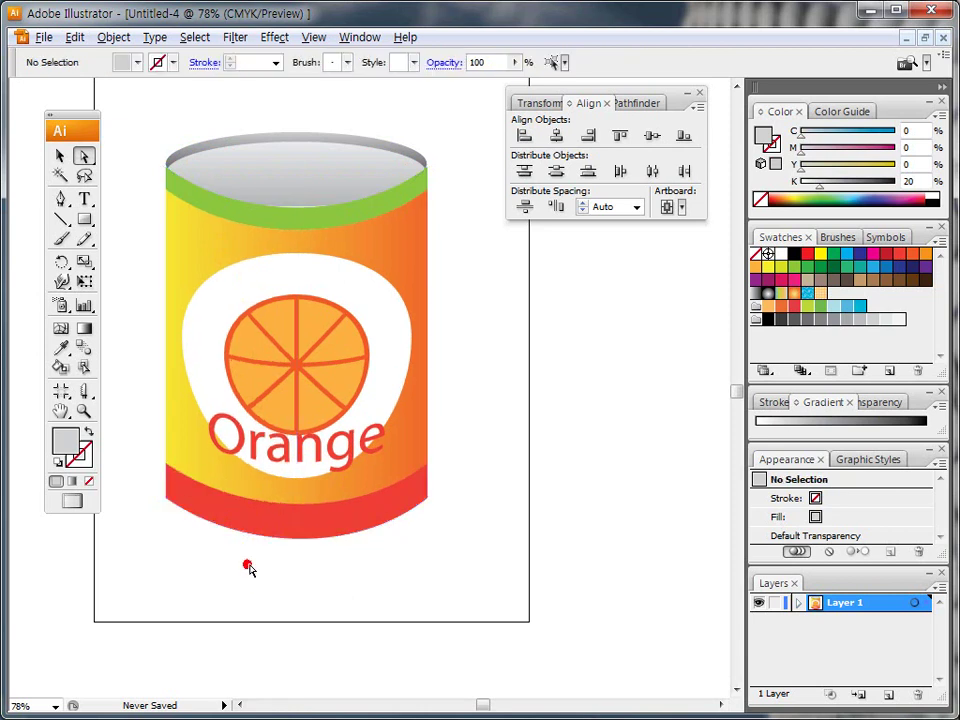
pyautogui.click(296, 216)
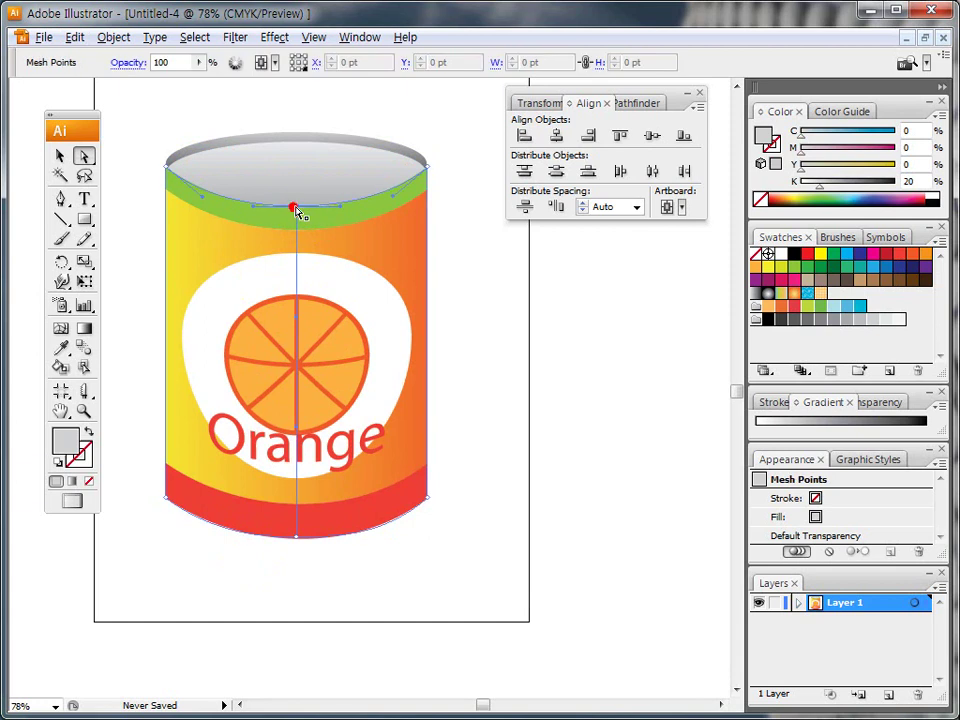
pyautogui.click(474, 231)
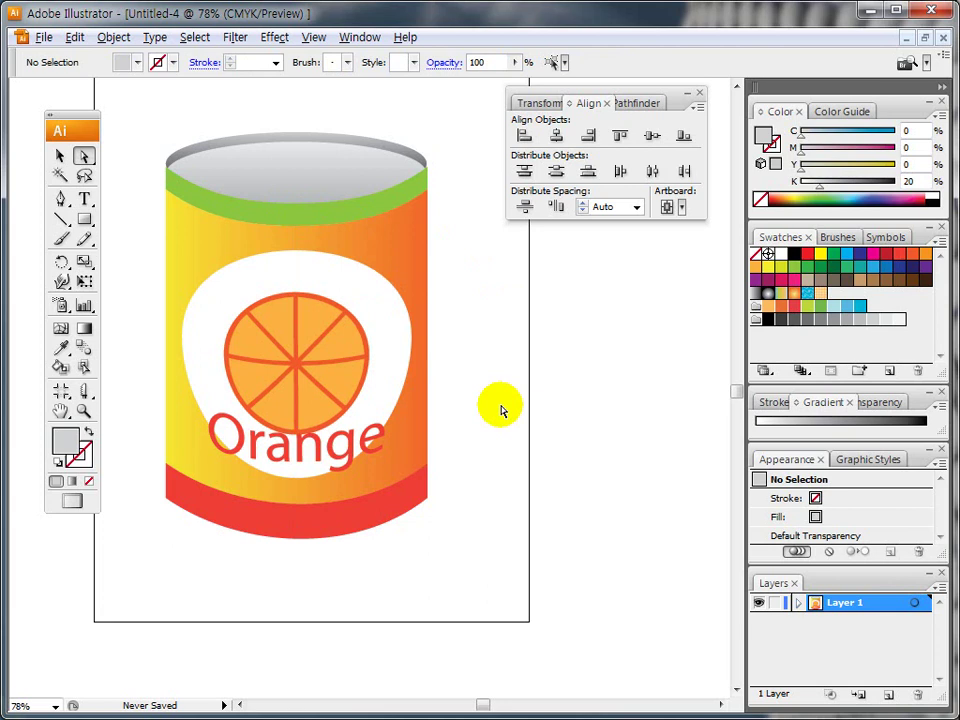
pyautogui.click(115, 40)
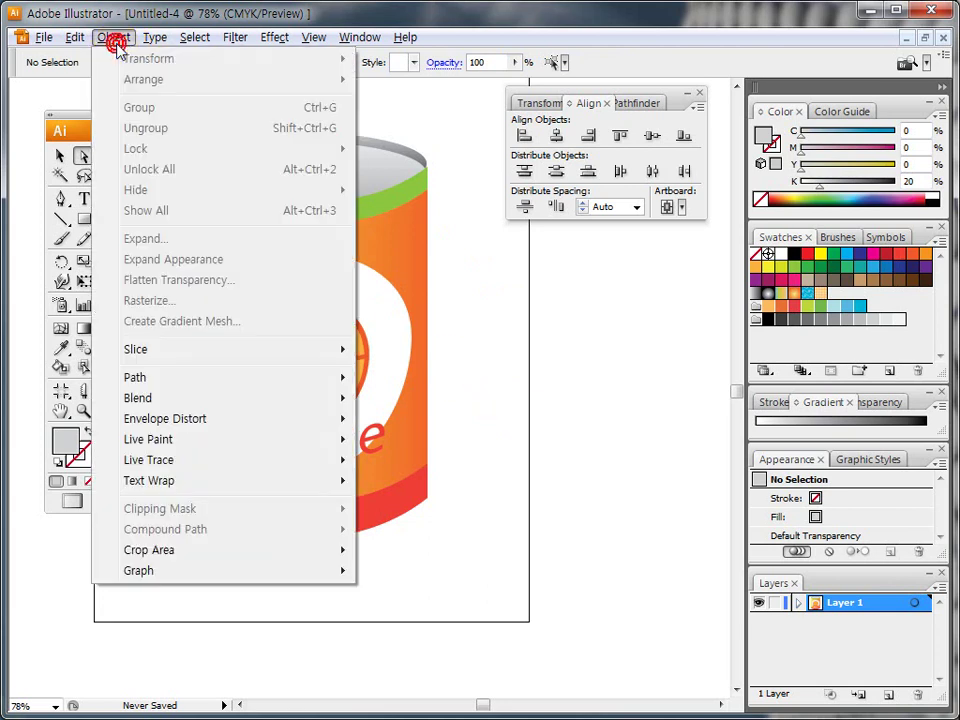
pyautogui.moveTo(200, 418)
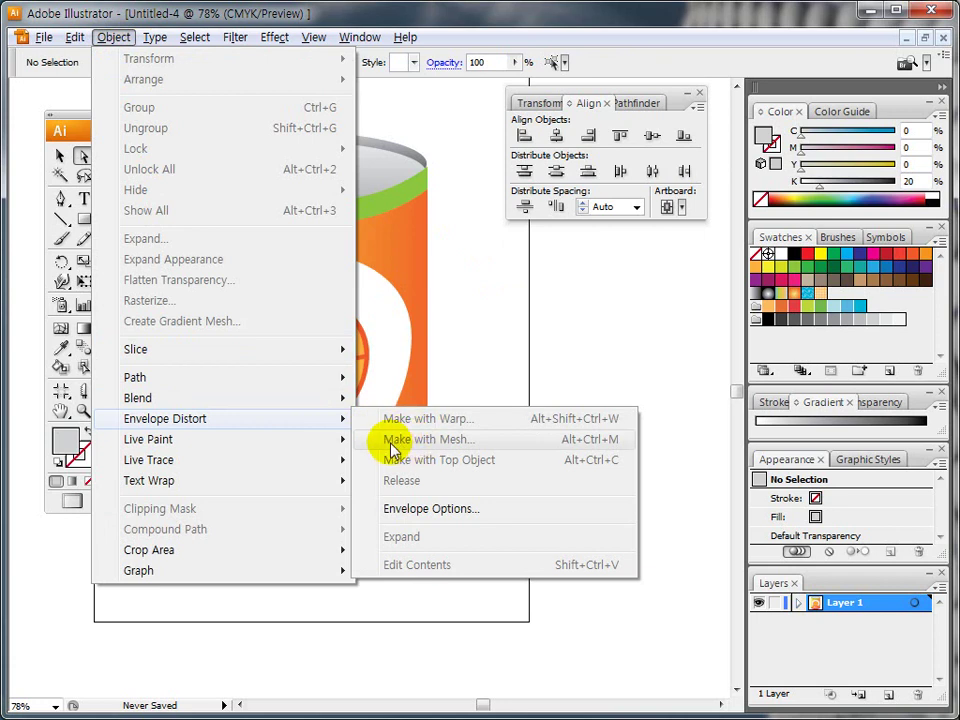
pyautogui.click(454, 356)
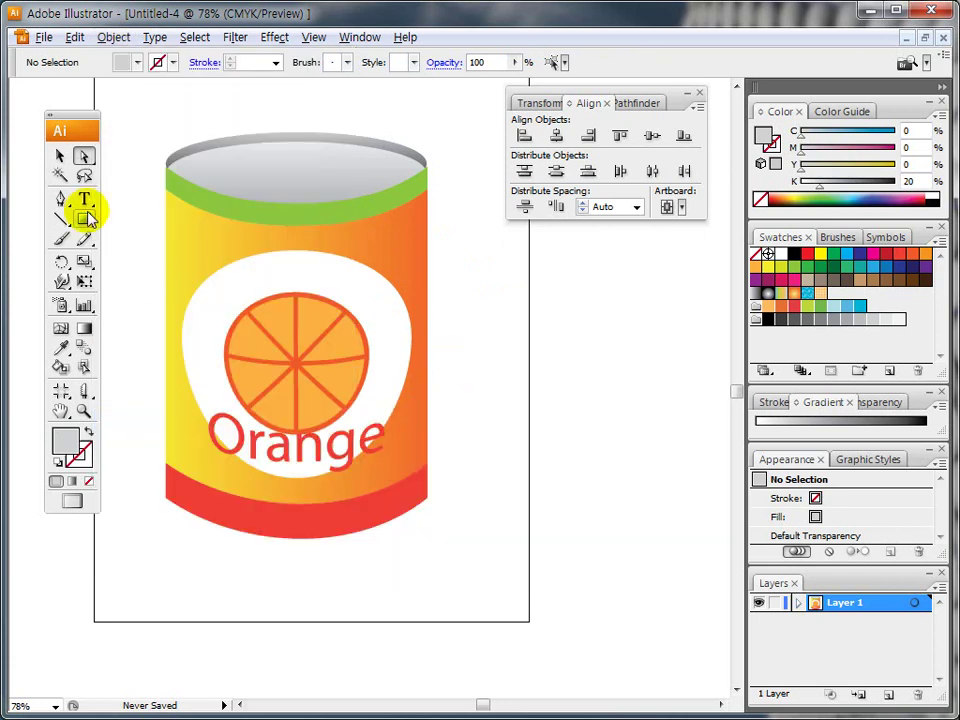
pyautogui.click(60, 157)
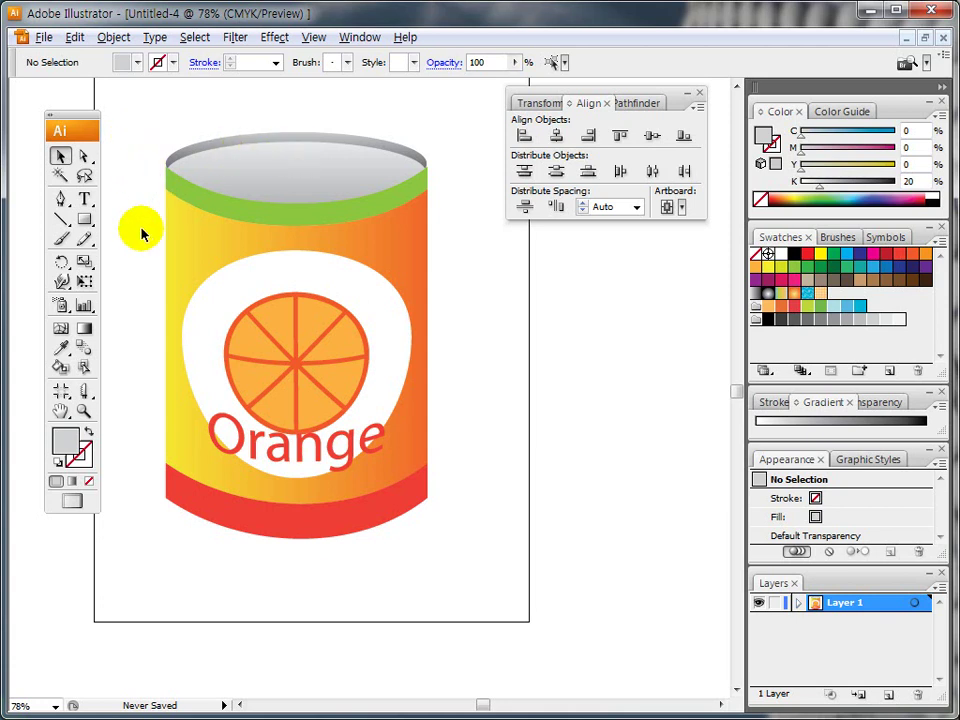
pyautogui.moveTo(598, 92)
pyautogui.mouseDown()
pyautogui.moveTo(583, 128)
pyautogui.moveTo(628, 124)
pyautogui.moveTo(627, 78)
pyautogui.moveTo(628, 143)
pyautogui.mouseUp()
pyautogui.moveTo(110, 392)
pyautogui.mouseDown()
pyautogui.moveTo(44, 399)
pyautogui.moveTo(62, 170)
pyautogui.moveTo(114, 193)
pyautogui.moveTo(107, 394)
pyautogui.mouseUp()
pyautogui.moveTo(107, 281)
pyautogui.mouseDown()
pyautogui.moveTo(146, 285)
pyautogui.moveTo(132, 318)
pyautogui.mouseUp()
pyautogui.press('Escape')
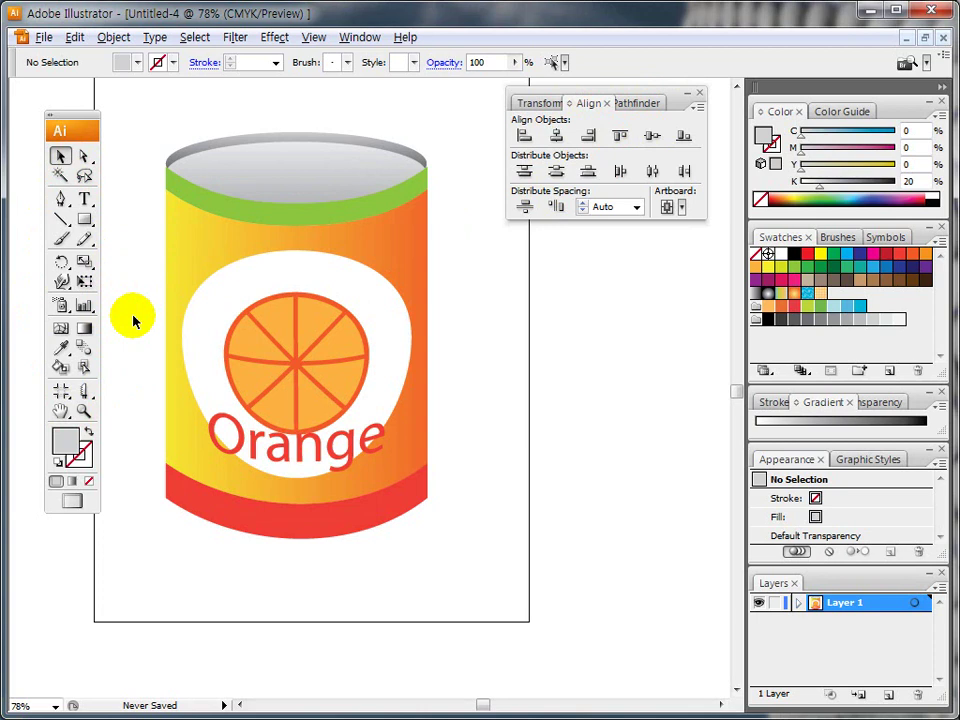